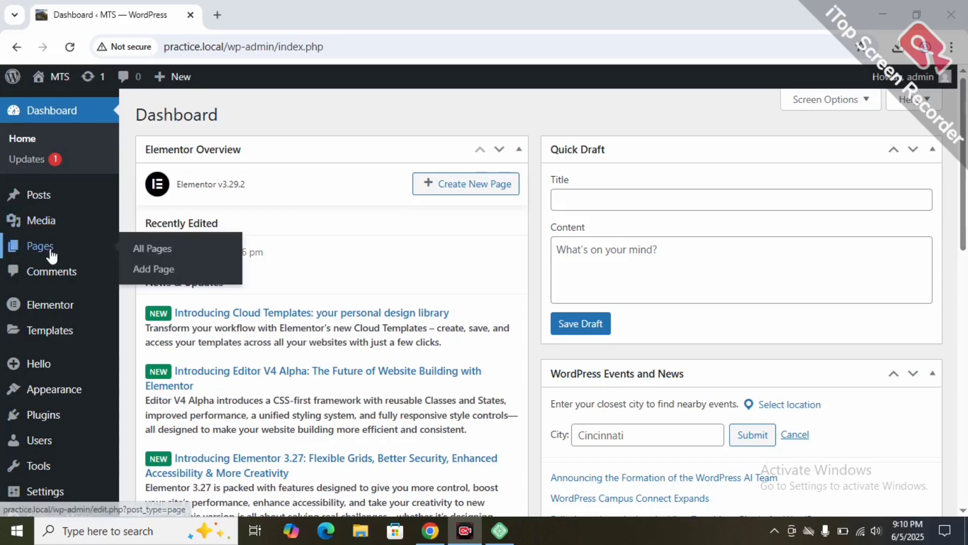
Step: Review the site's list of all pages and its installed plugins
{"action": "left_click", "coordinate": [131, 251]}
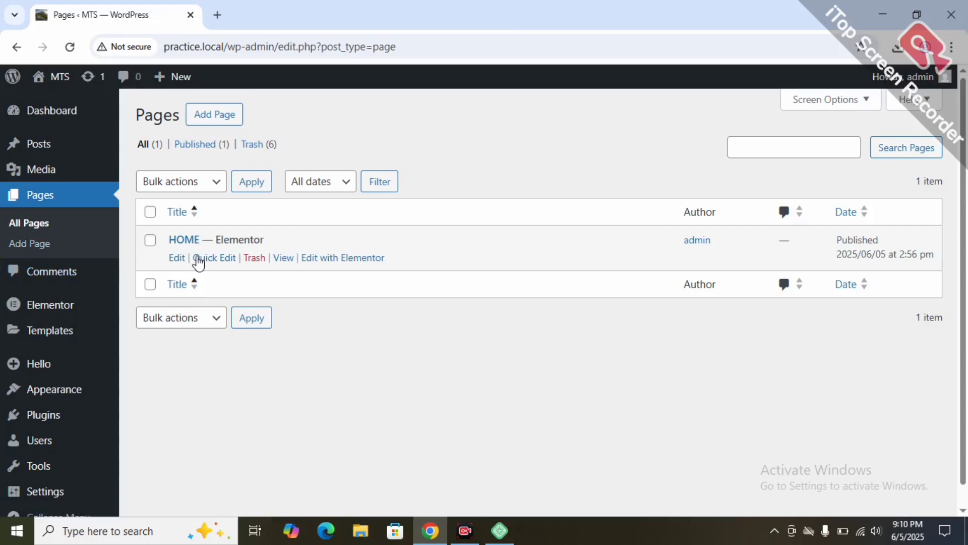
{"action": "mouse_move", "coordinate": [71, 315]}
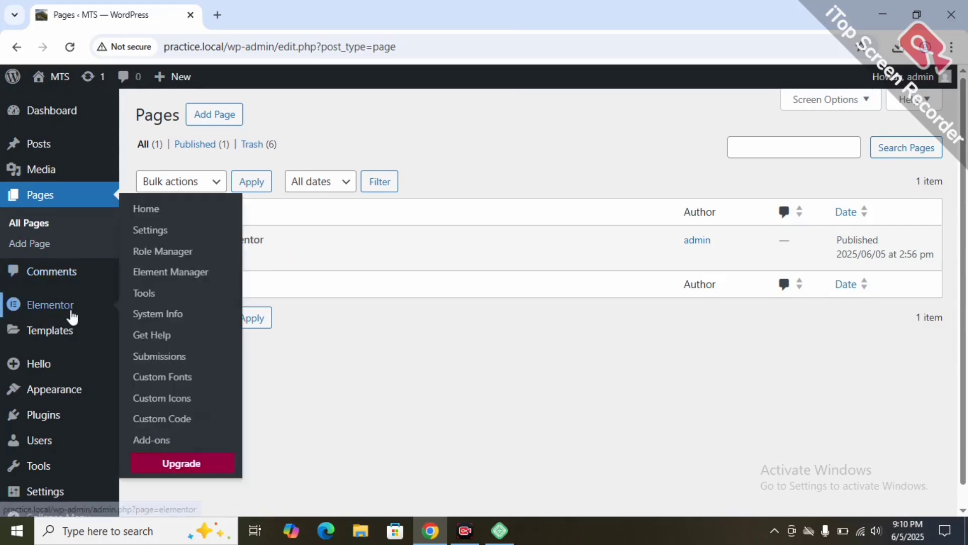
{"action": "mouse_move", "coordinate": [59, 420]}
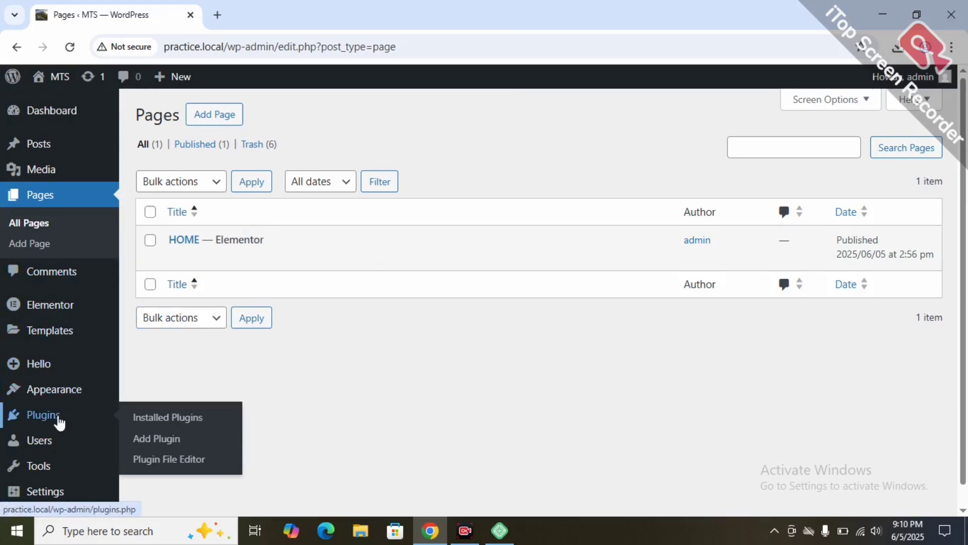
{"action": "left_click", "coordinate": [141, 422]}
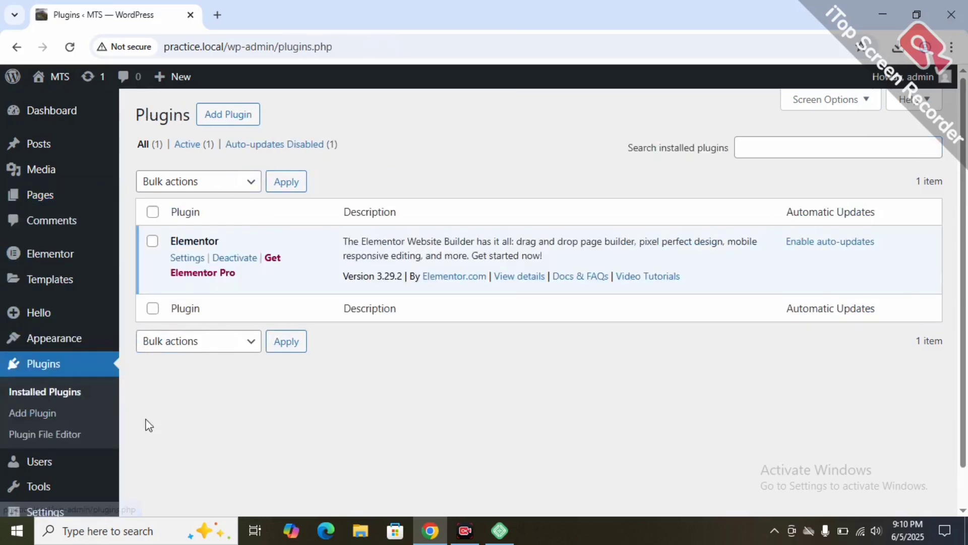
Step: Search the directory of new plugins for "elementor"
{"action": "left_click", "coordinate": [219, 120]}
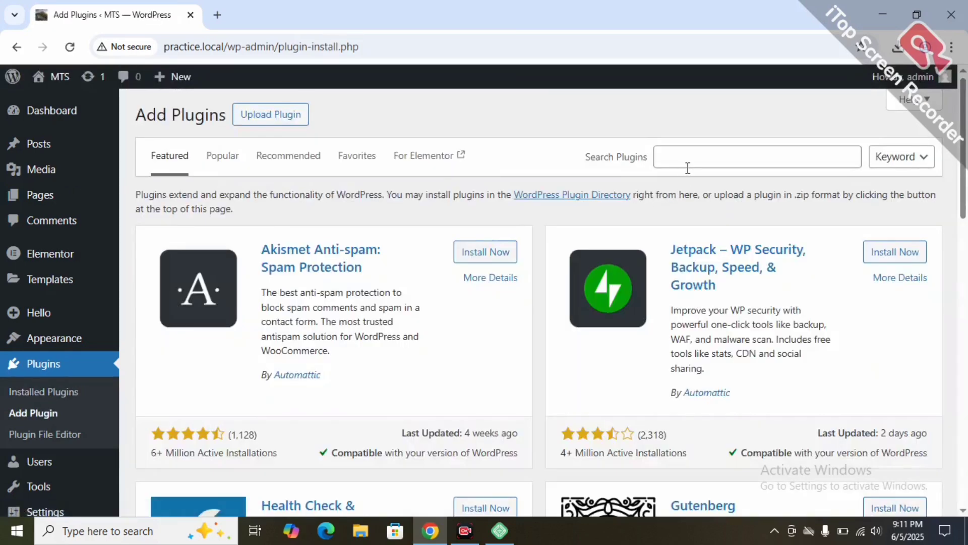
{"action": "left_click", "coordinate": [688, 168]}
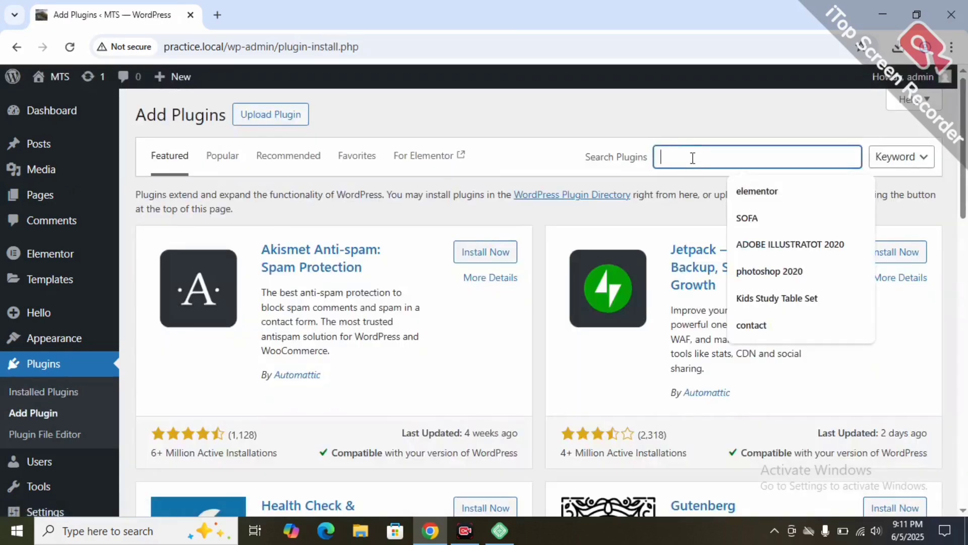
{"action": "left_click", "coordinate": [772, 190]}
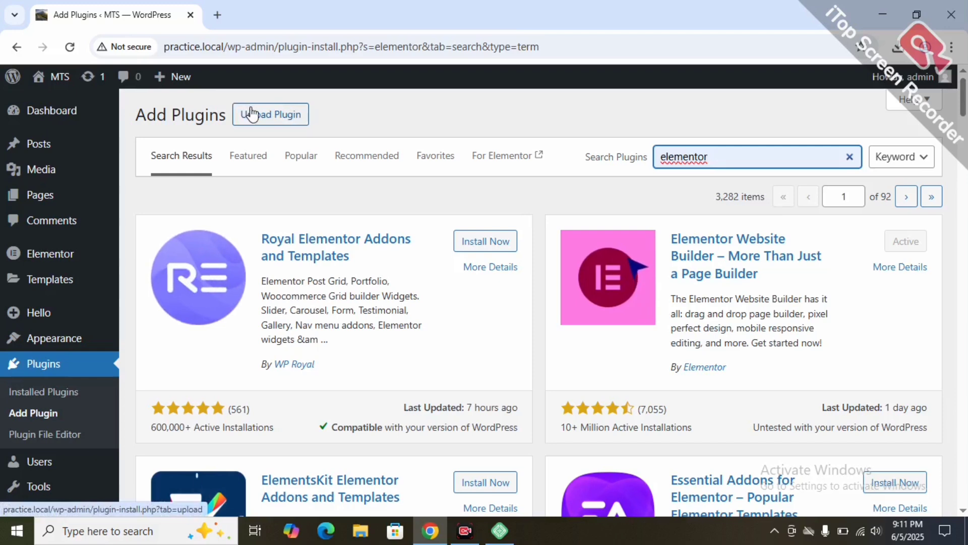
Step: Open the HOME page from the list of pages and edit it with Elementor
{"action": "left_click", "coordinate": [59, 362]}
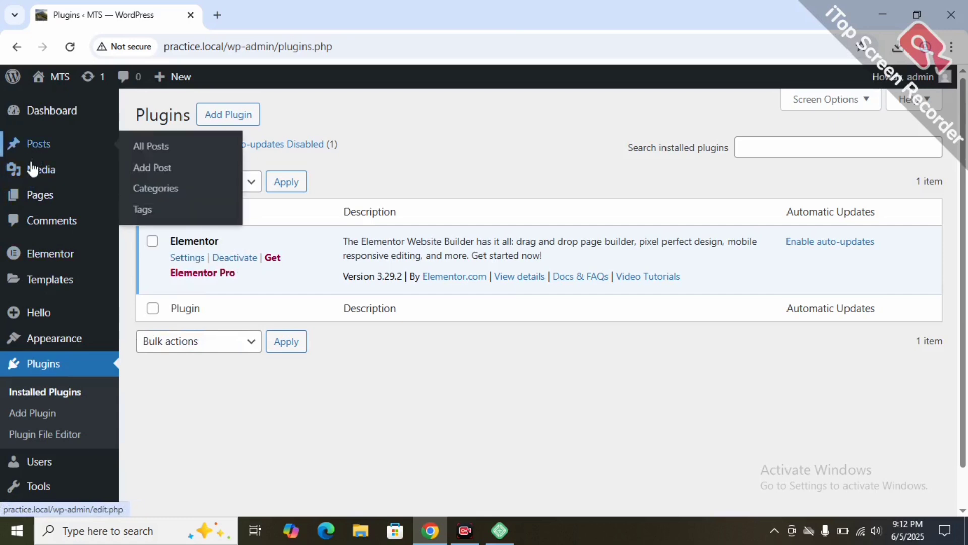
{"action": "left_click", "coordinate": [28, 195]}
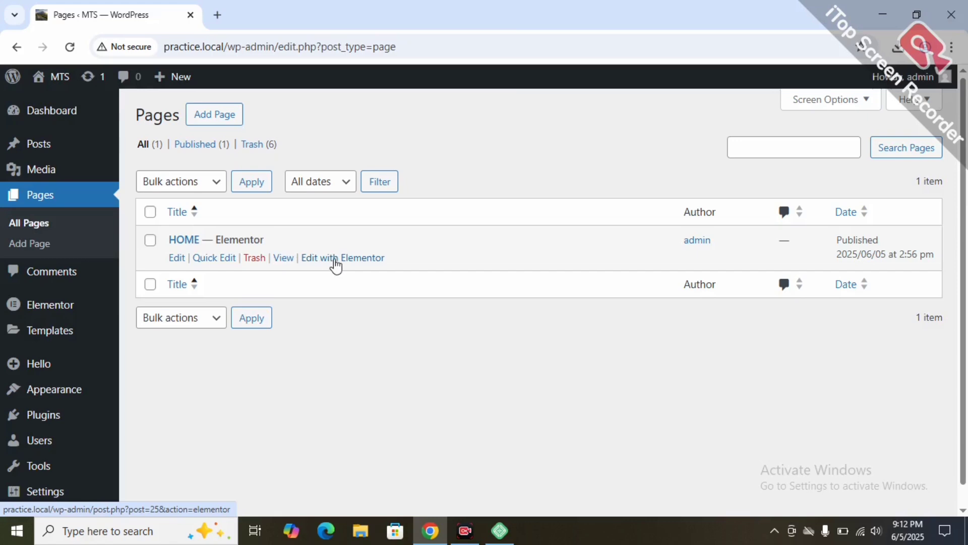
{"action": "left_click", "coordinate": [176, 258]}
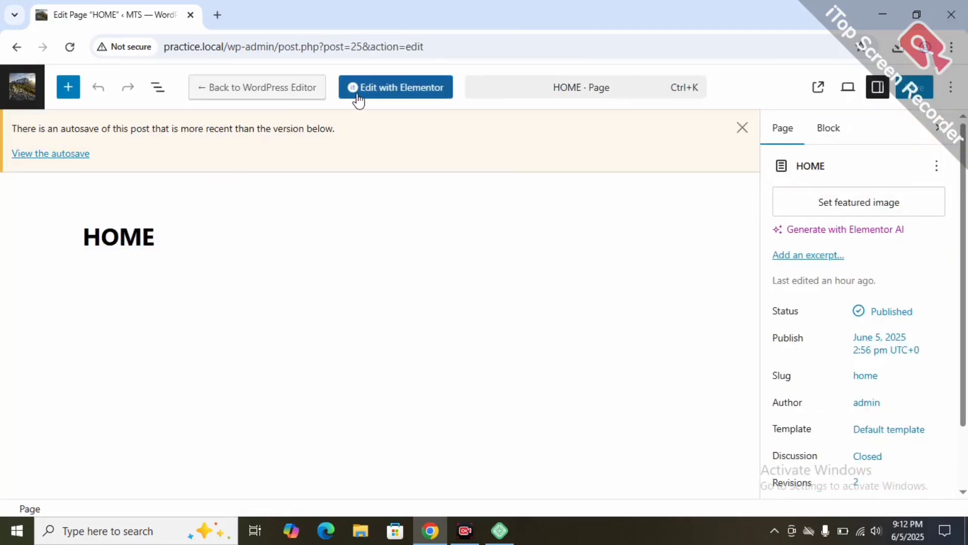
{"action": "left_click", "coordinate": [393, 94]}
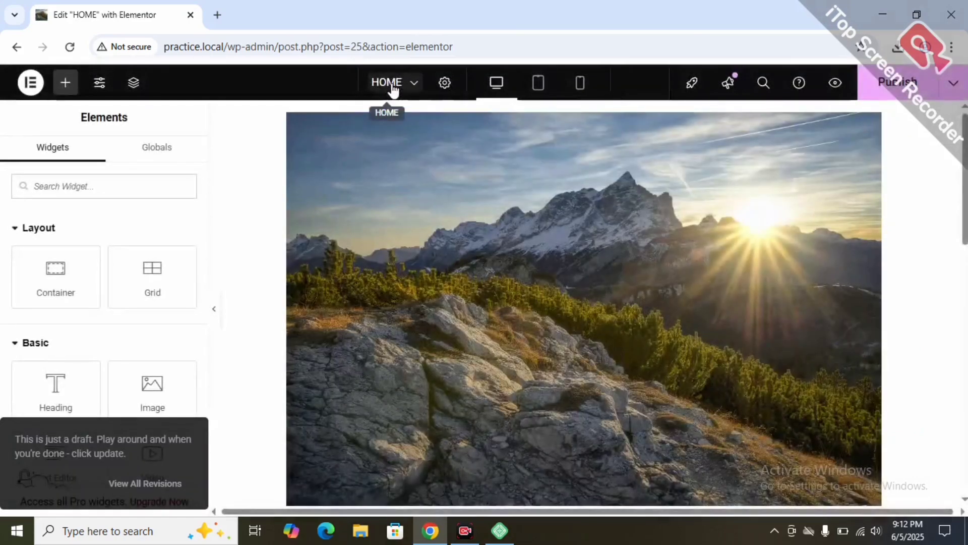
Step: Examine the HOME page from its header image to its footer and check the list of recent pages
{"action": "scroll", "coordinate": [346, 177], "scroll_direction": "down", "scroll_amount": 5}
{"action": "scroll", "coordinate": [434, 151], "scroll_direction": "up", "scroll_amount": 5}
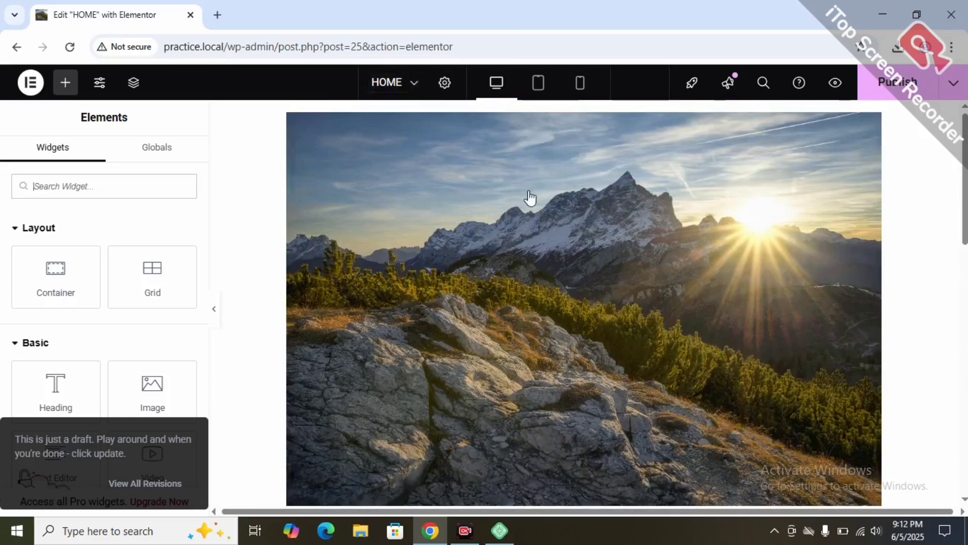
{"action": "scroll", "coordinate": [529, 201], "scroll_direction": "down", "scroll_amount": 5}
{"action": "scroll", "coordinate": [529, 197], "scroll_direction": "down", "scroll_amount": 5}
{"action": "scroll", "coordinate": [531, 197], "scroll_direction": "up", "scroll_amount": 10}
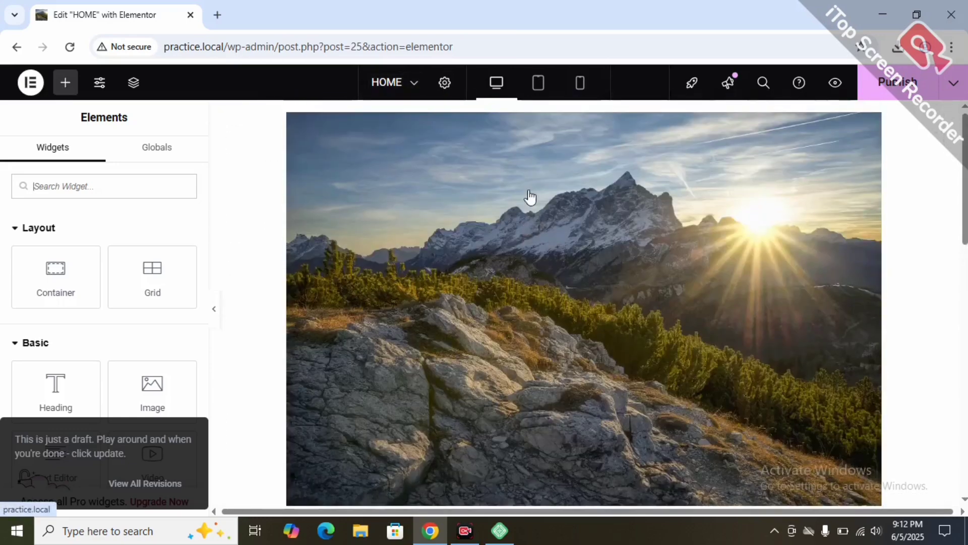
{"action": "scroll", "coordinate": [531, 196], "scroll_direction": "down", "scroll_amount": 10}
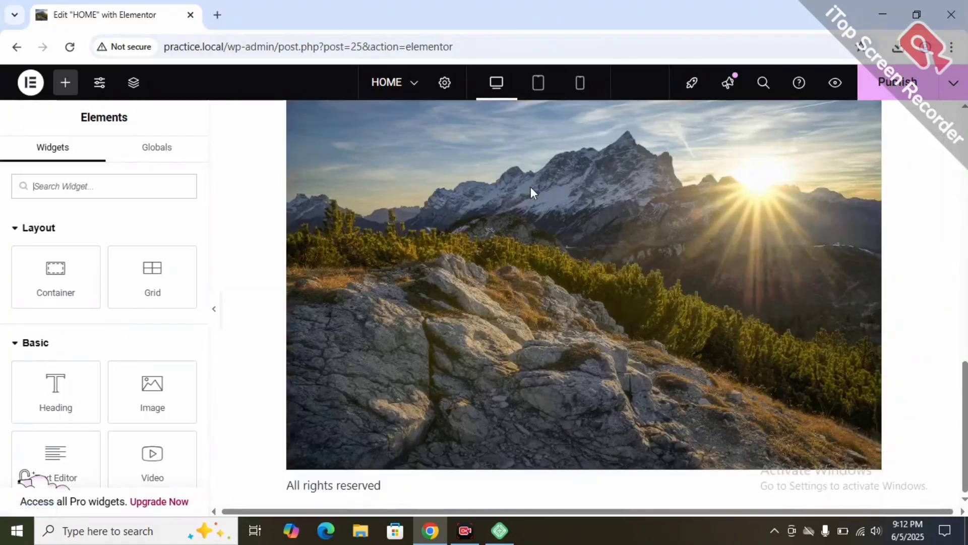
{"action": "scroll", "coordinate": [508, 192], "scroll_direction": "up", "scroll_amount": 10}
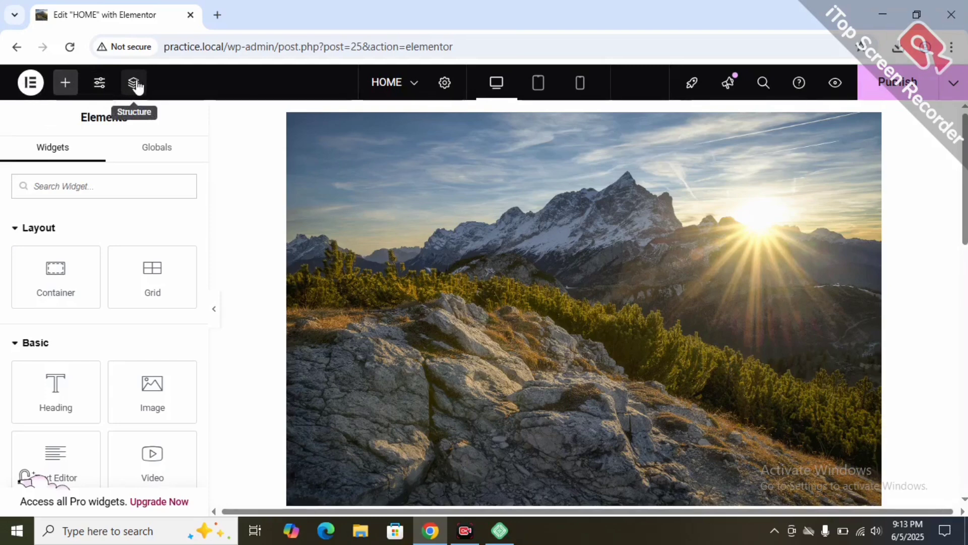
{"action": "left_click", "coordinate": [415, 84]}
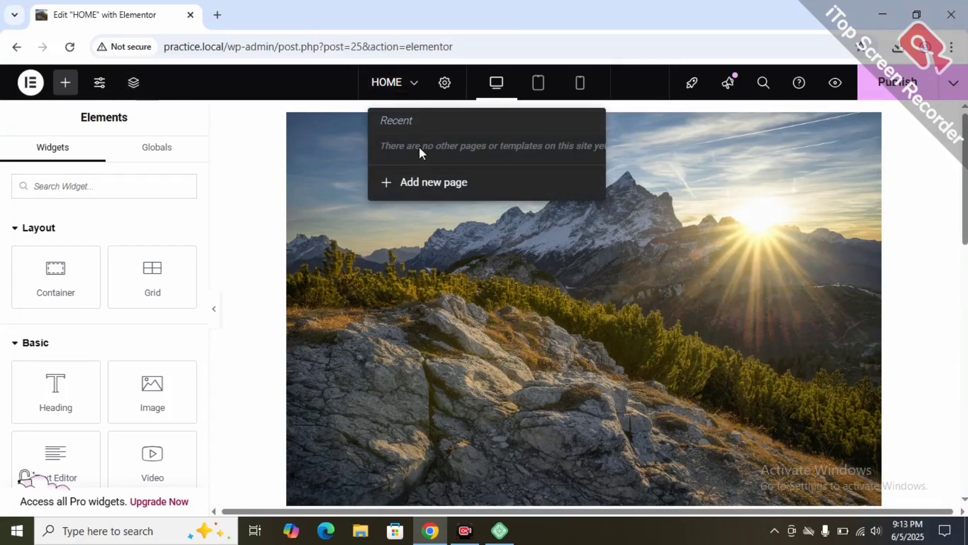
{"action": "left_click", "coordinate": [443, 83]}
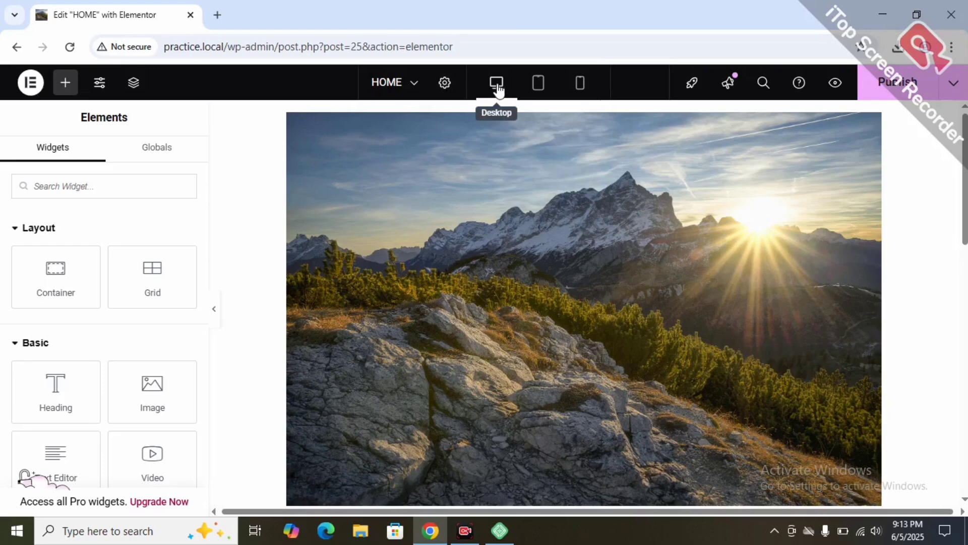
Step: Preview the HOME page in tablet and mobile portrait sizes, returning to the desktop view
{"action": "left_click", "coordinate": [539, 83]}
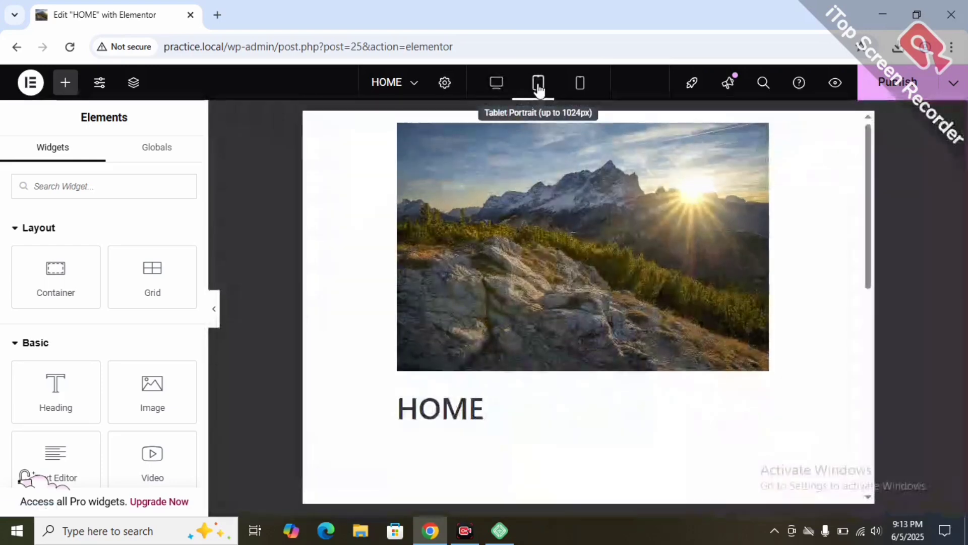
{"action": "left_click", "coordinate": [576, 86]}
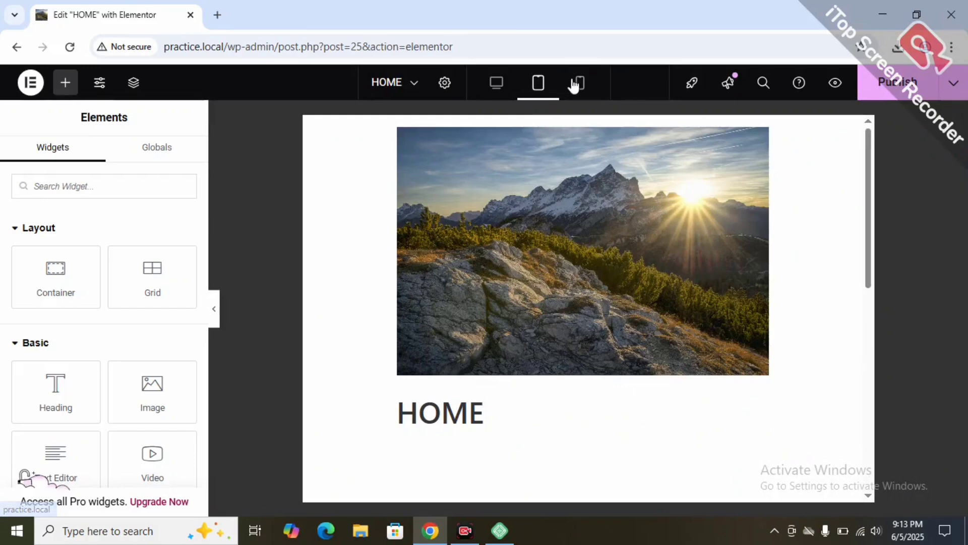
{"action": "scroll", "coordinate": [688, 229], "scroll_direction": "down", "scroll_amount": 5}
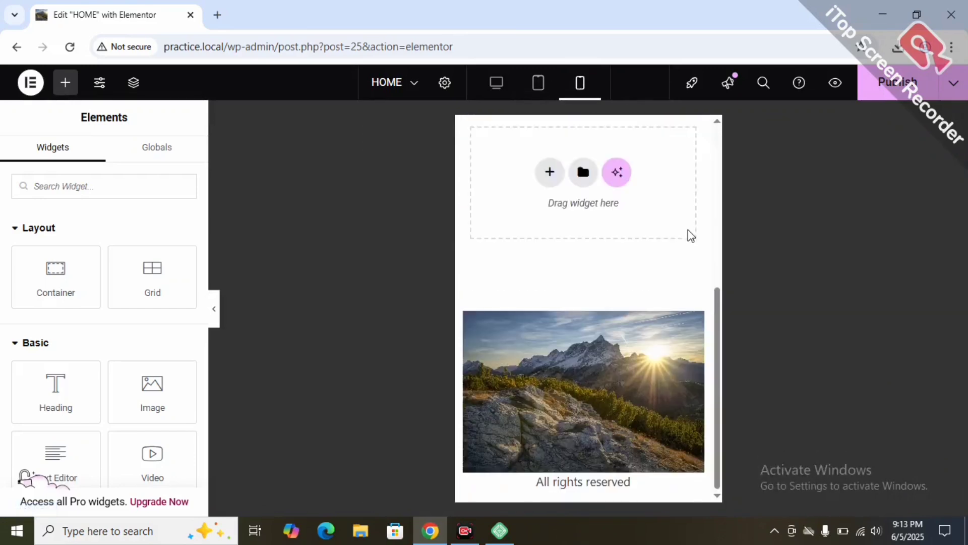
{"action": "scroll", "coordinate": [688, 229], "scroll_direction": "up", "scroll_amount": 5}
{"action": "left_click", "coordinate": [496, 85]}
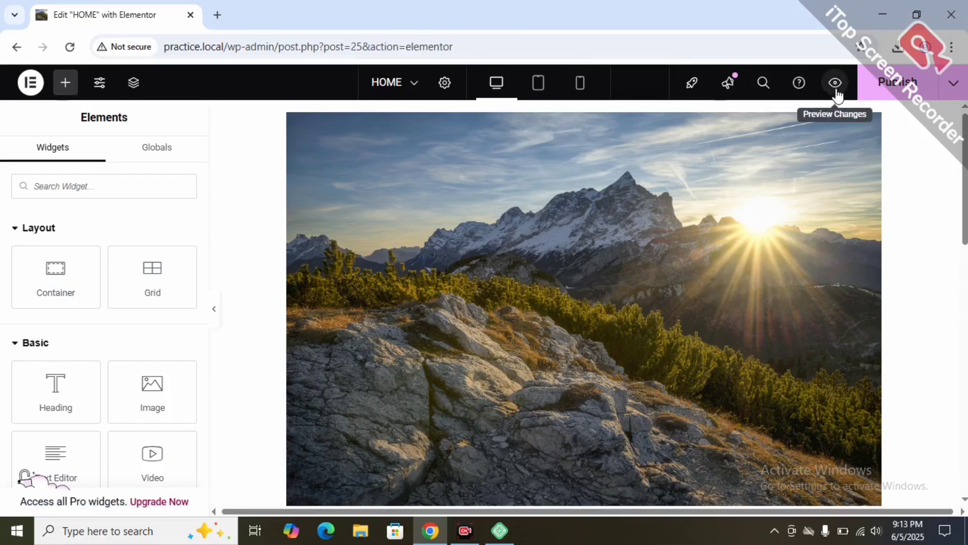
Step: Publish the HOME page
{"action": "left_click", "coordinate": [892, 95]}
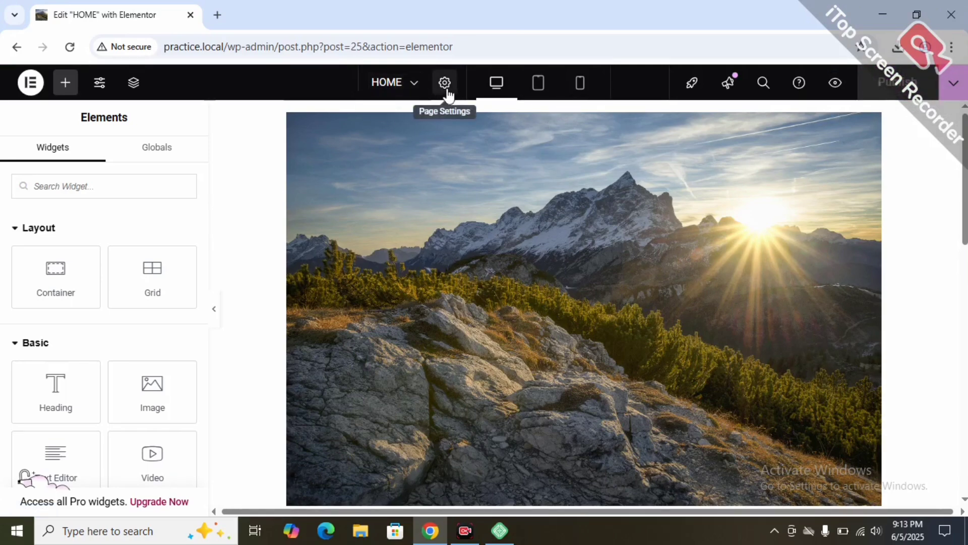
Step: Examine the available Elementor widgets from the Layout and Basic groups through Link In Bio
{"action": "scroll", "coordinate": [105, 246], "scroll_direction": "down", "scroll_amount": 20}
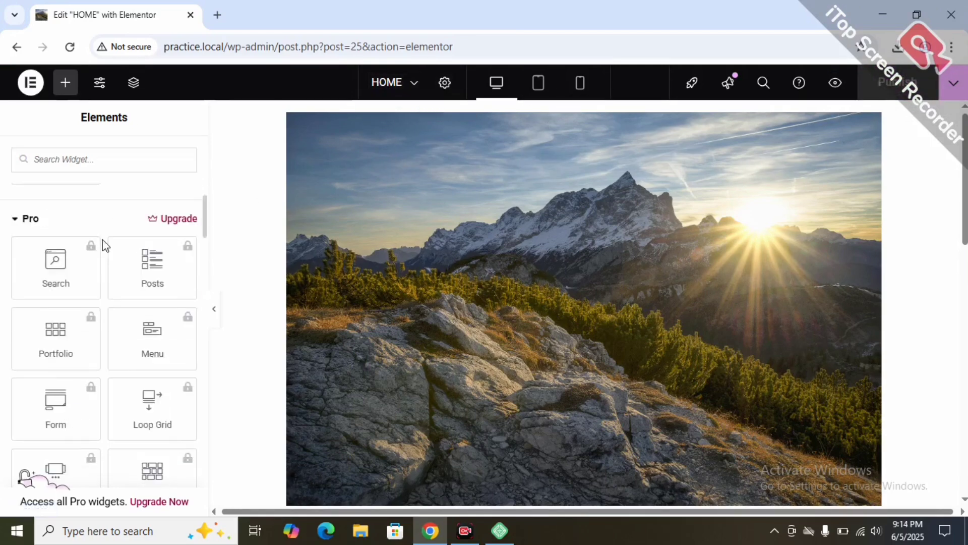
{"action": "scroll", "coordinate": [102, 240], "scroll_direction": "down", "scroll_amount": 20}
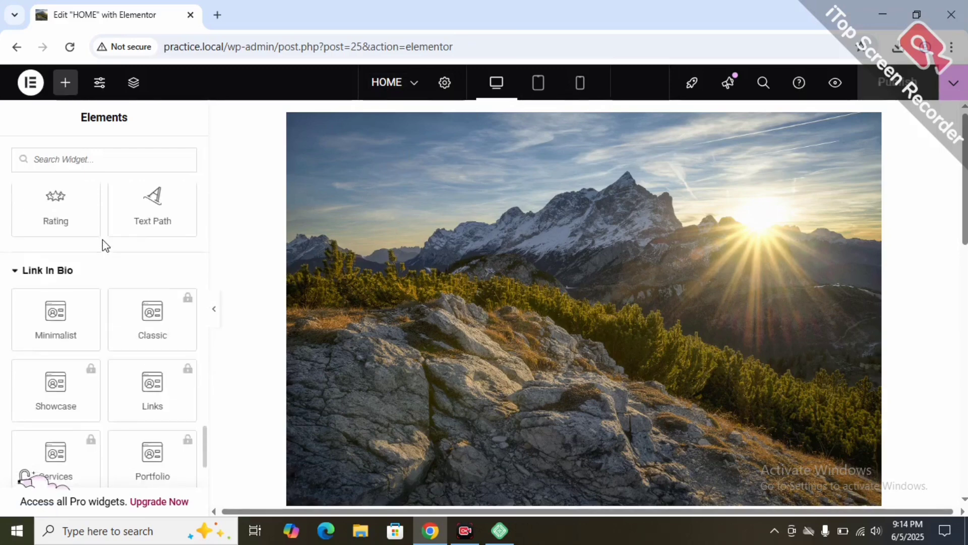
{"action": "scroll", "coordinate": [102, 240], "scroll_direction": "up", "scroll_amount": 10}
{"action": "scroll", "coordinate": [102, 240], "scroll_direction": "up", "scroll_amount": 15}
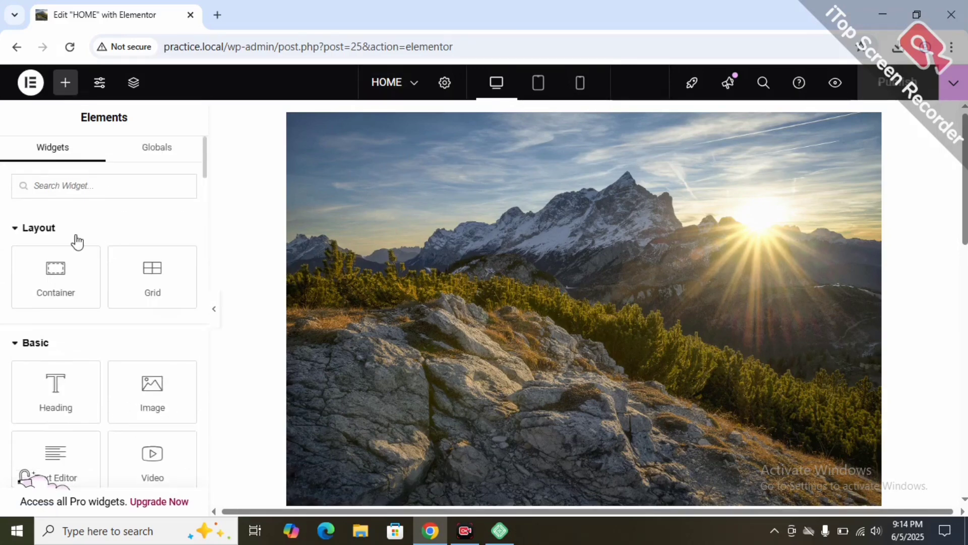
{"action": "scroll", "coordinate": [105, 302], "scroll_direction": "down", "scroll_amount": 6}
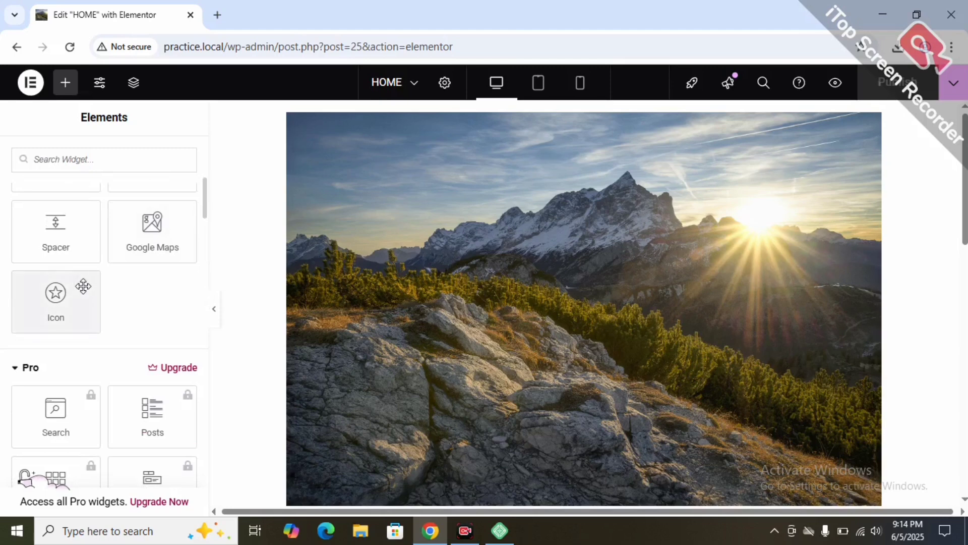
{"action": "scroll", "coordinate": [82, 333], "scroll_direction": "down", "scroll_amount": 4}
{"action": "scroll", "coordinate": [90, 223], "scroll_direction": "up", "scroll_amount": 2}
{"action": "scroll", "coordinate": [89, 224], "scroll_direction": "up", "scroll_amount": 2}
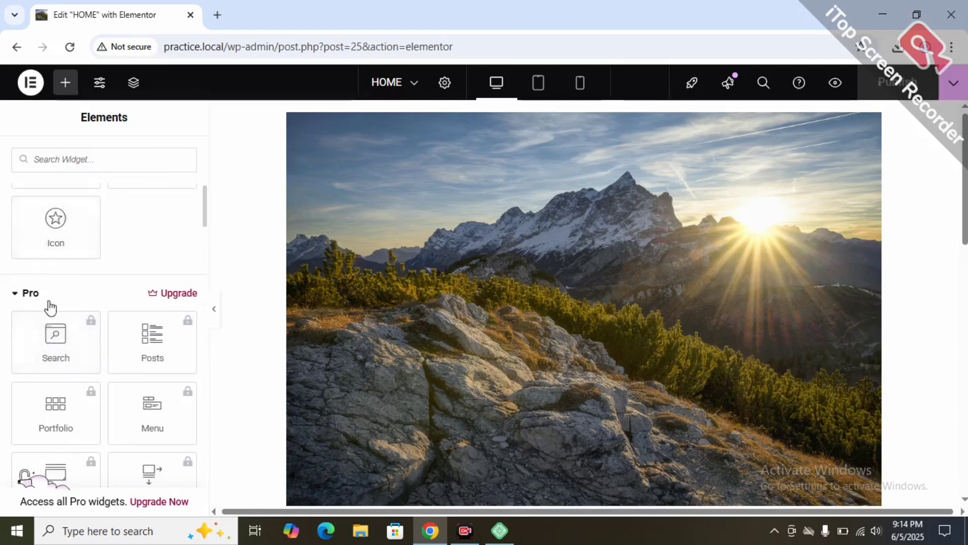
Step: Collapse and re-expand the Pro widget group and look through the widgets it offers
{"action": "left_click", "coordinate": [15, 294]}
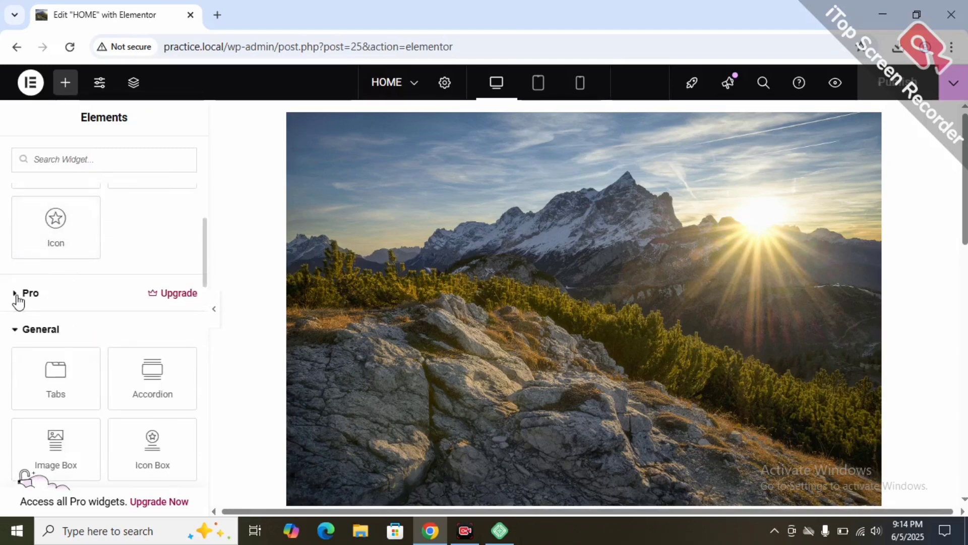
{"action": "left_click", "coordinate": [16, 297]}
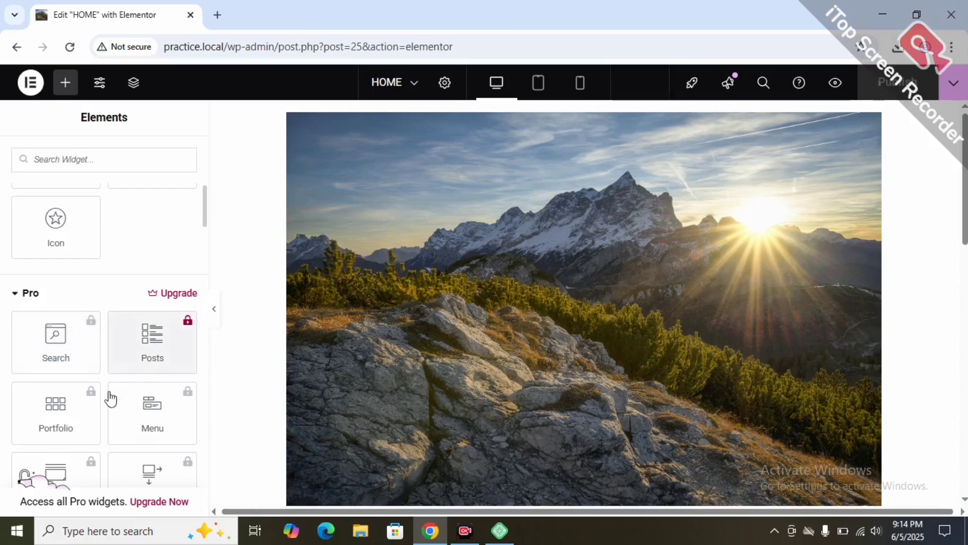
{"action": "scroll", "coordinate": [114, 417], "scroll_direction": "down", "scroll_amount": 3}
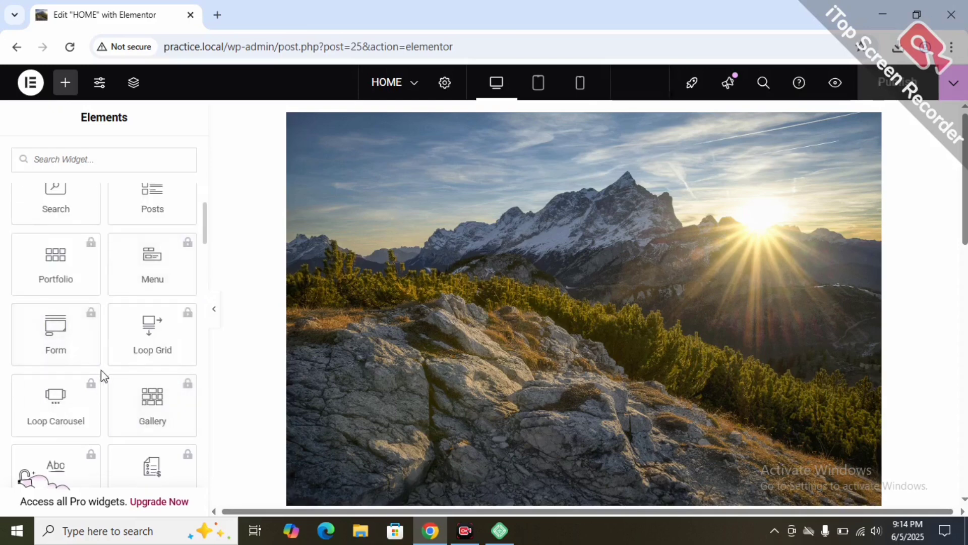
{"action": "scroll", "coordinate": [111, 370], "scroll_direction": "down", "scroll_amount": 15}
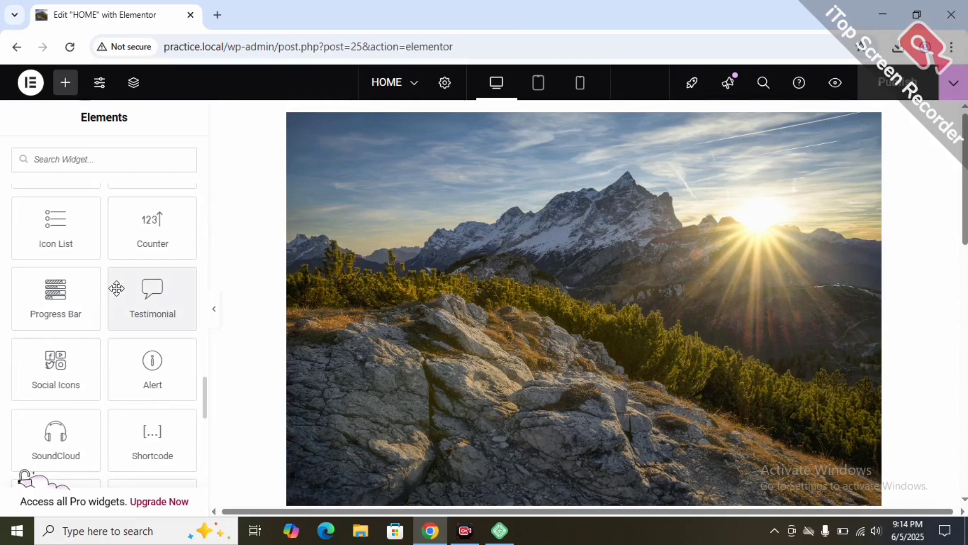
{"action": "scroll", "coordinate": [116, 287], "scroll_direction": "up", "scroll_amount": 6}
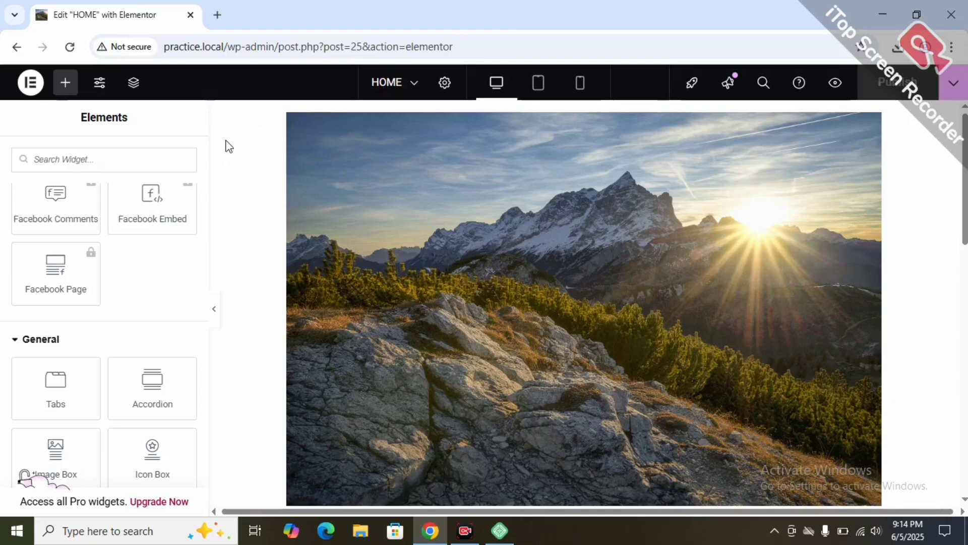
Step: Examine the widgets in the General and Link In Bio groups
{"action": "scroll", "coordinate": [28, 351], "scroll_direction": "down", "scroll_amount": 3}
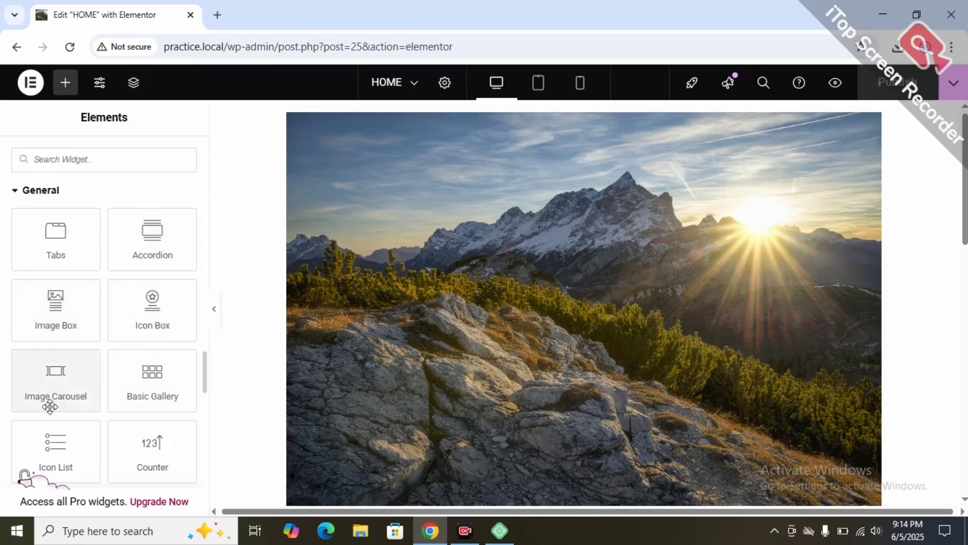
{"action": "scroll", "coordinate": [158, 402], "scroll_direction": "down", "scroll_amount": 10}
{"action": "scroll", "coordinate": [162, 401], "scroll_direction": "down", "scroll_amount": 7}
{"action": "scroll", "coordinate": [86, 230], "scroll_direction": "up", "scroll_amount": 5}
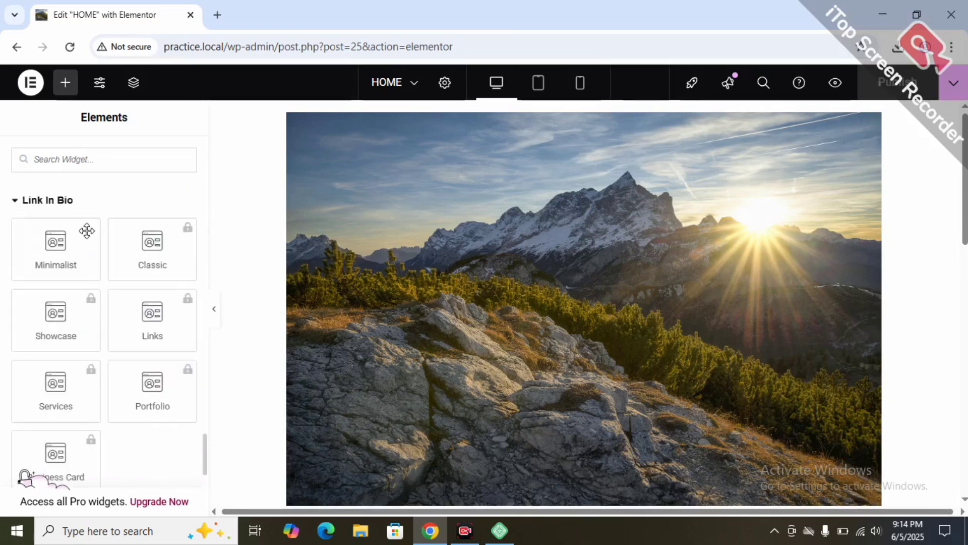
{"action": "scroll", "coordinate": [90, 347], "scroll_direction": "down", "scroll_amount": 5}
{"action": "scroll", "coordinate": [90, 334], "scroll_direction": "up", "scroll_amount": 5}
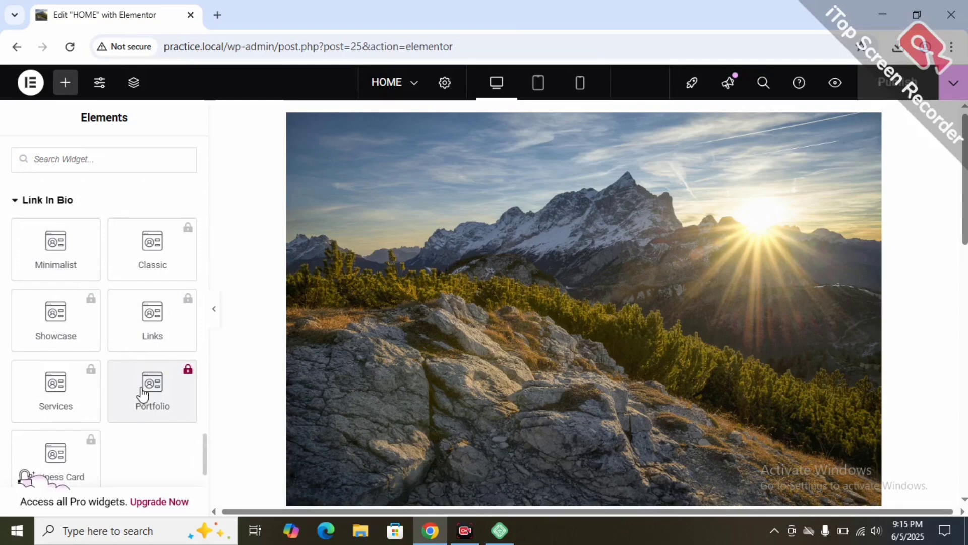
Step: Examine what the global widgets section offers and return to the regular widget list
{"action": "scroll", "coordinate": [146, 371], "scroll_direction": "up", "scroll_amount": 8}
{"action": "scroll", "coordinate": [147, 369], "scroll_direction": "up", "scroll_amount": 20}
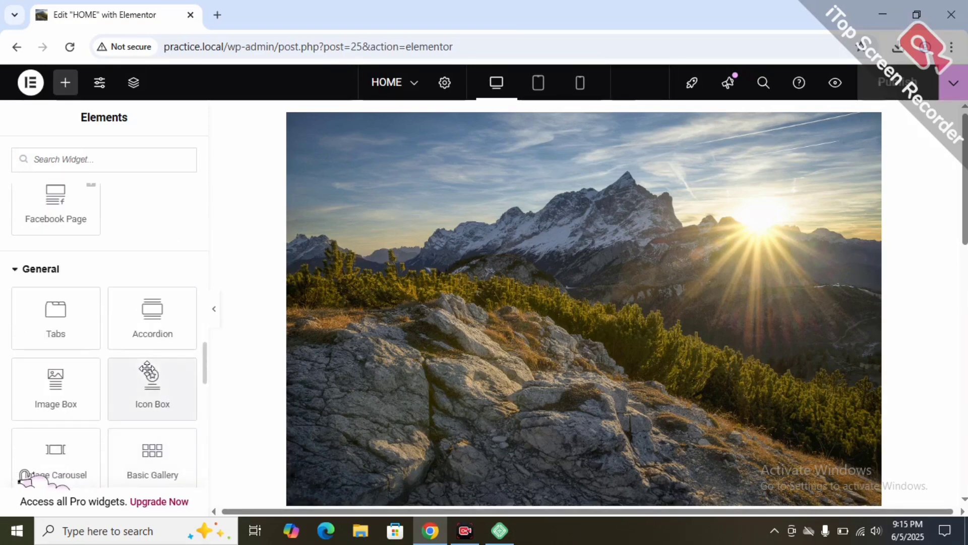
{"action": "scroll", "coordinate": [146, 361], "scroll_direction": "up", "scroll_amount": 5}
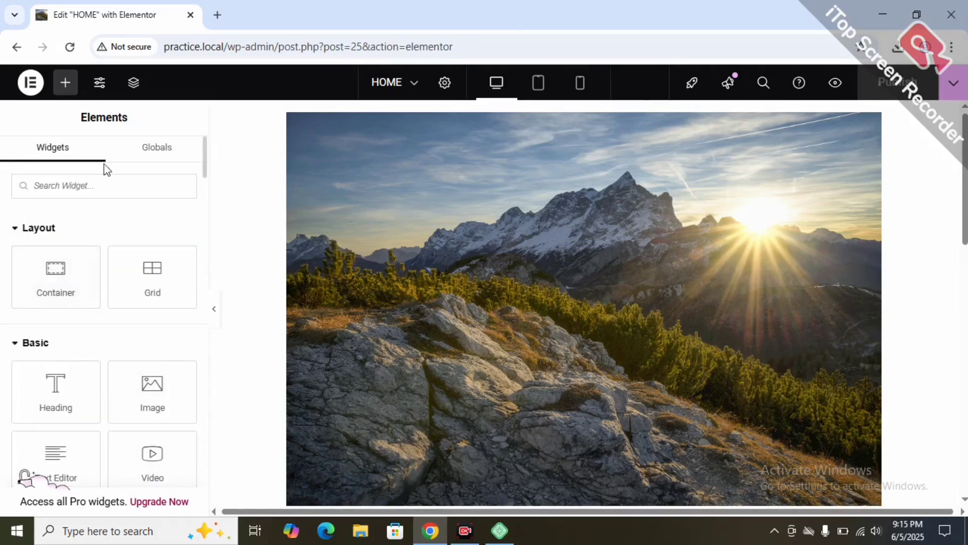
{"action": "left_click", "coordinate": [162, 159]}
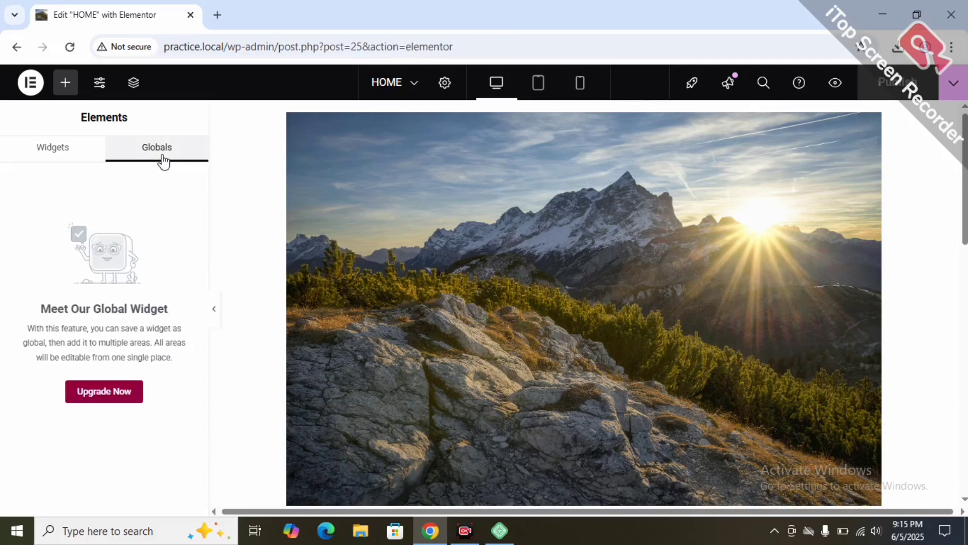
{"action": "left_click", "coordinate": [57, 151]}
{"action": "left_click", "coordinate": [164, 153]}
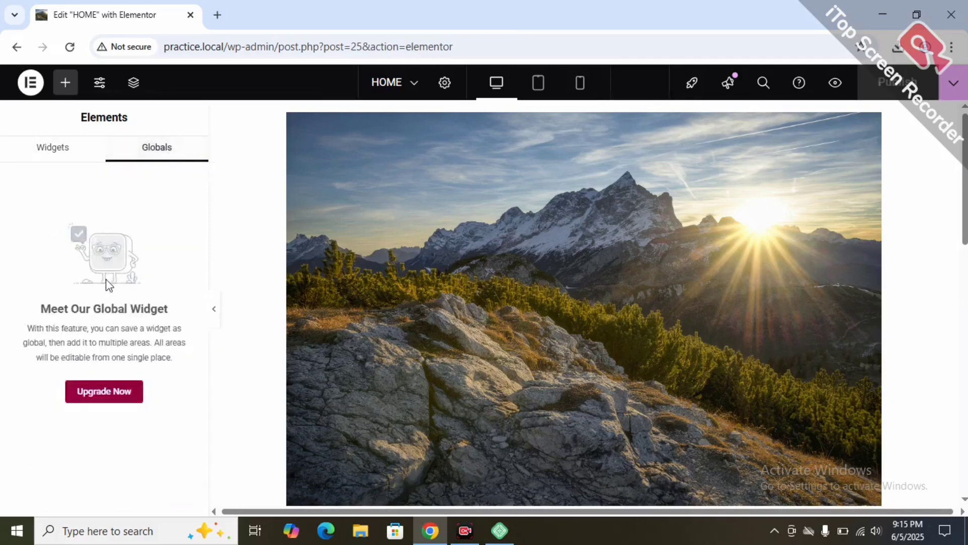
{"action": "left_click", "coordinate": [35, 150]}
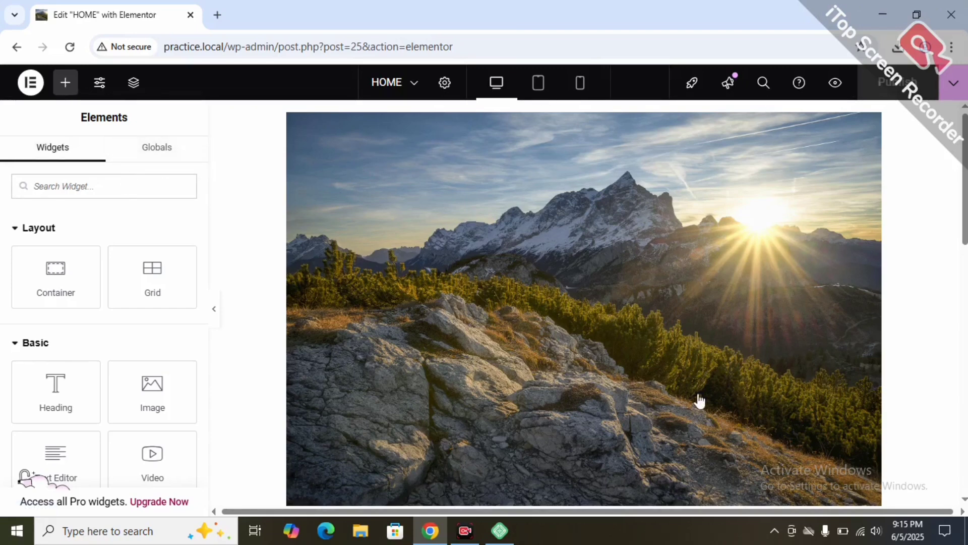
Step: Set the HOME page's layout to Elementor Canvas in the page settings
{"action": "scroll", "coordinate": [698, 400], "scroll_direction": "up", "scroll_amount": 5}
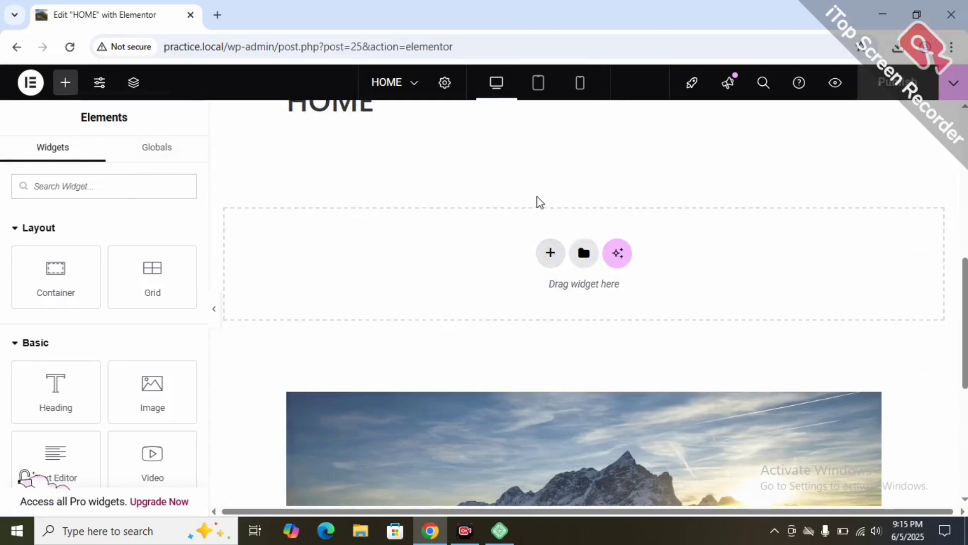
{"action": "scroll", "coordinate": [538, 202], "scroll_direction": "down", "scroll_amount": 5}
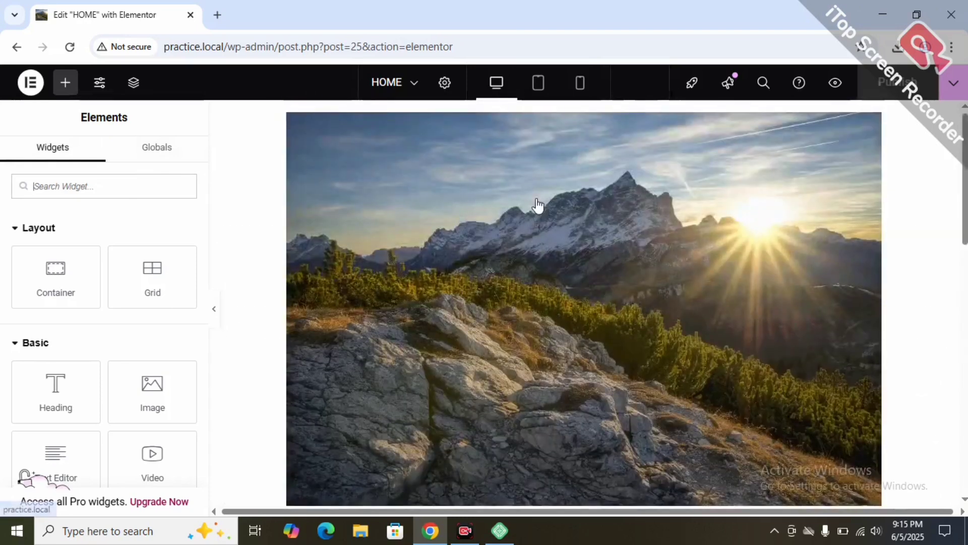
{"action": "left_click", "coordinate": [445, 85]}
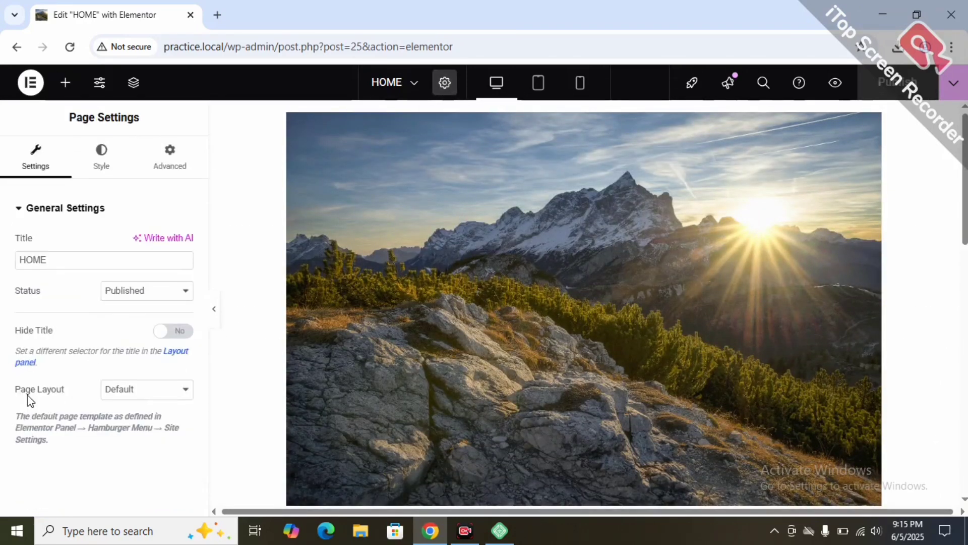
{"action": "left_click", "coordinate": [124, 392]}
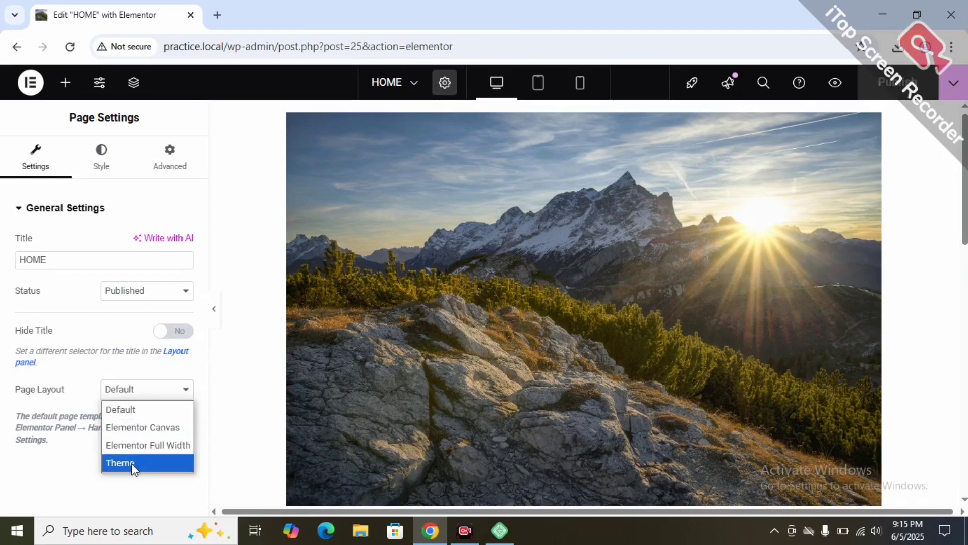
{"action": "left_click", "coordinate": [138, 428]}
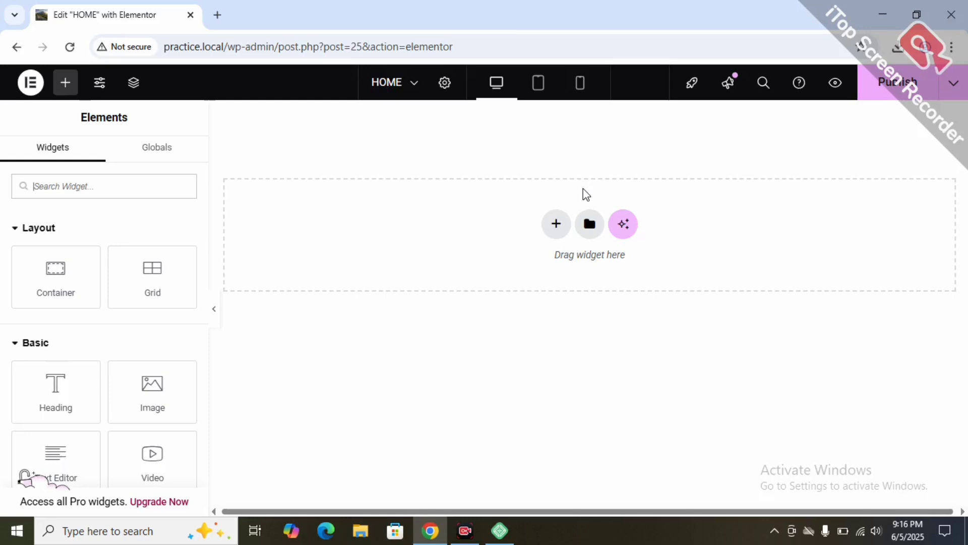
Step: Search Google for images of "BUSINESS MAN HD PIC" in a new browser tab
{"action": "left_click", "coordinate": [216, 16]}
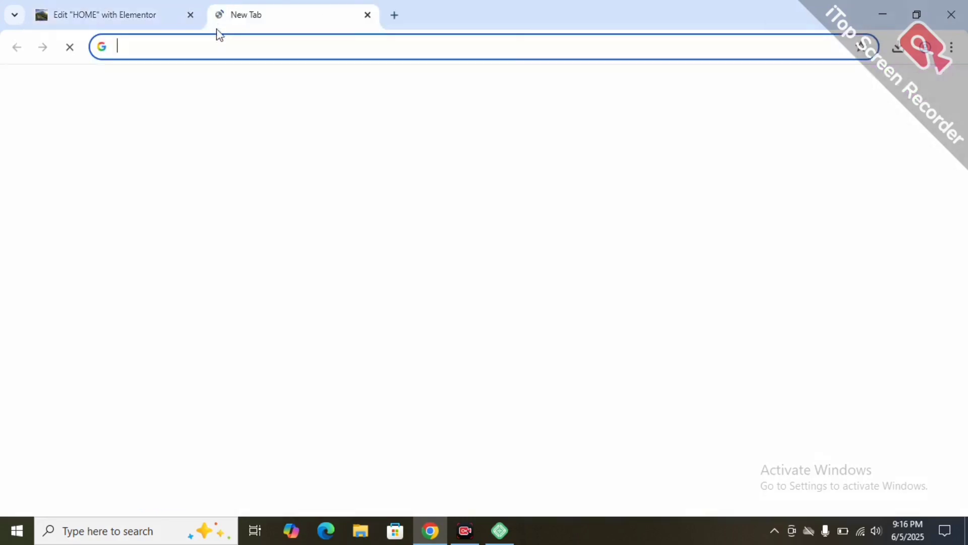
{"action": "left_click", "coordinate": [217, 47]}
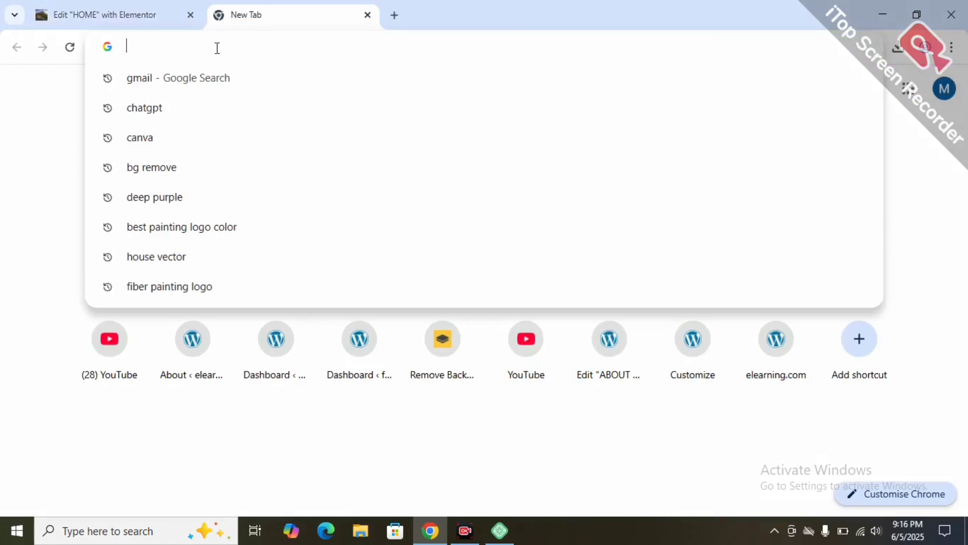
{"action": "type", "text": "BUSI"}
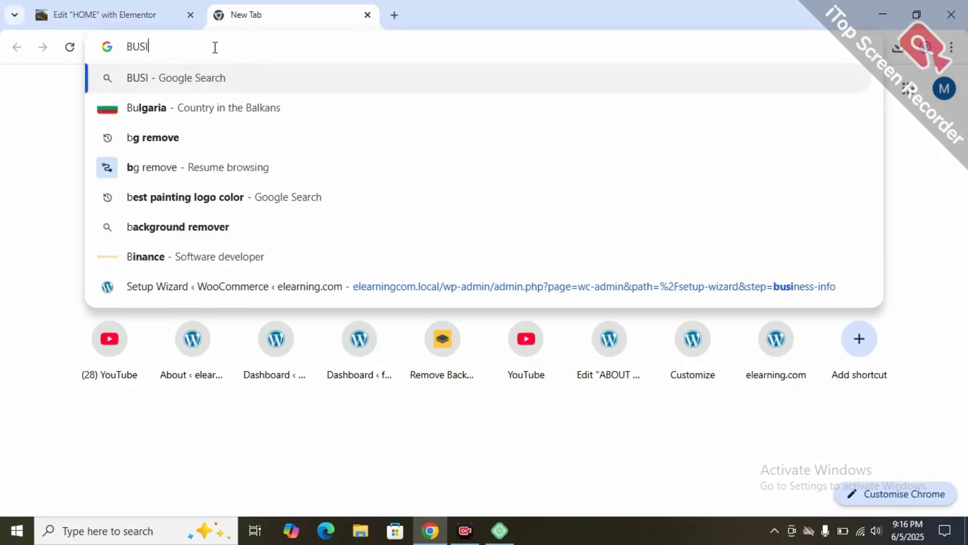
{"action": "type", "text": "NESS MAN HD P"}
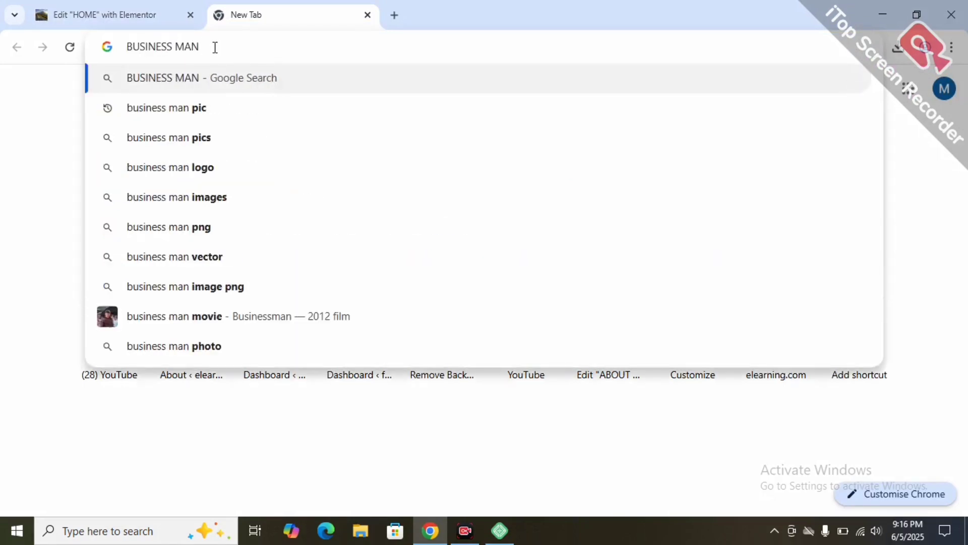
{"action": "type", "text": "IC"}
{"action": "key", "text": "Return"}
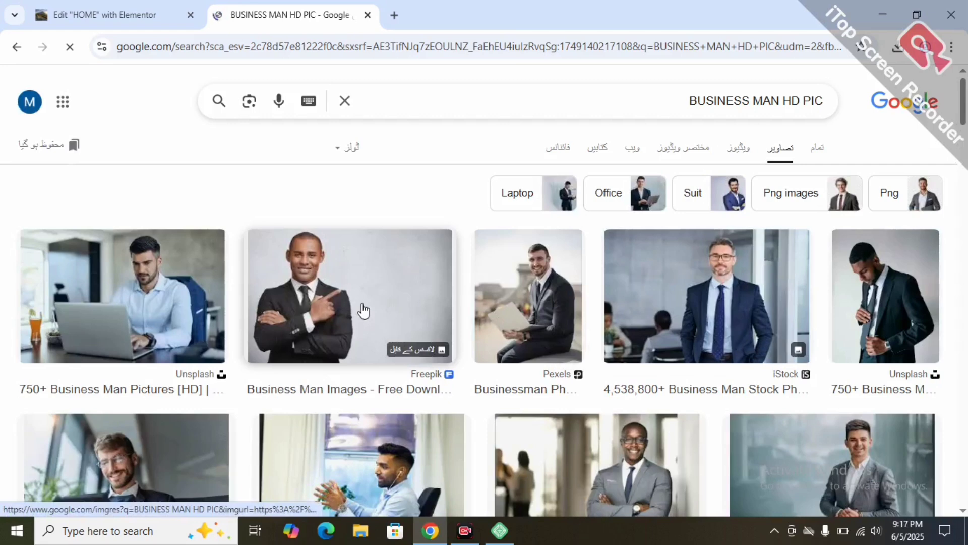
Step: Save the Adobe Stock picture of the smiling businessman in a blue suit as a JPEG in the Downloads folder
{"action": "scroll", "coordinate": [480, 316], "scroll_direction": "down", "scroll_amount": 5}
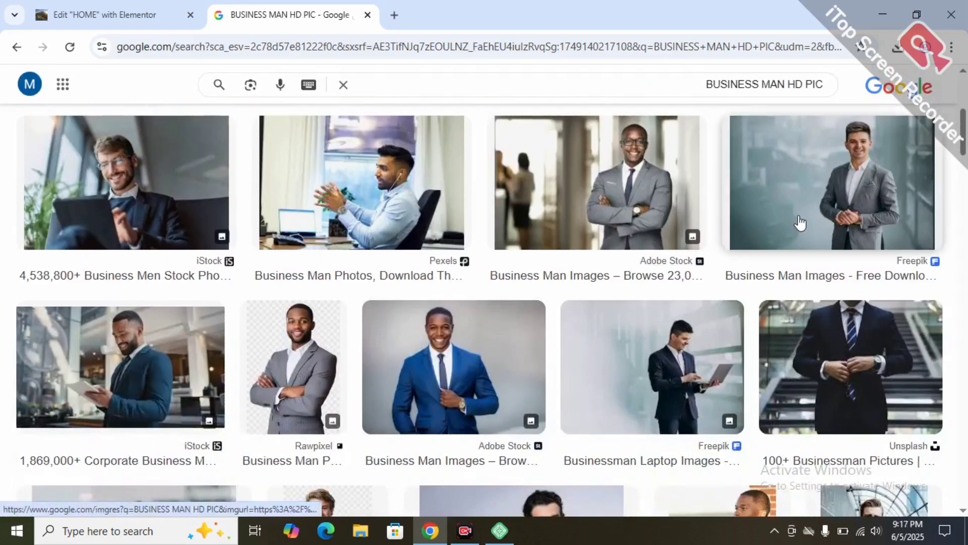
{"action": "left_click", "coordinate": [465, 373]}
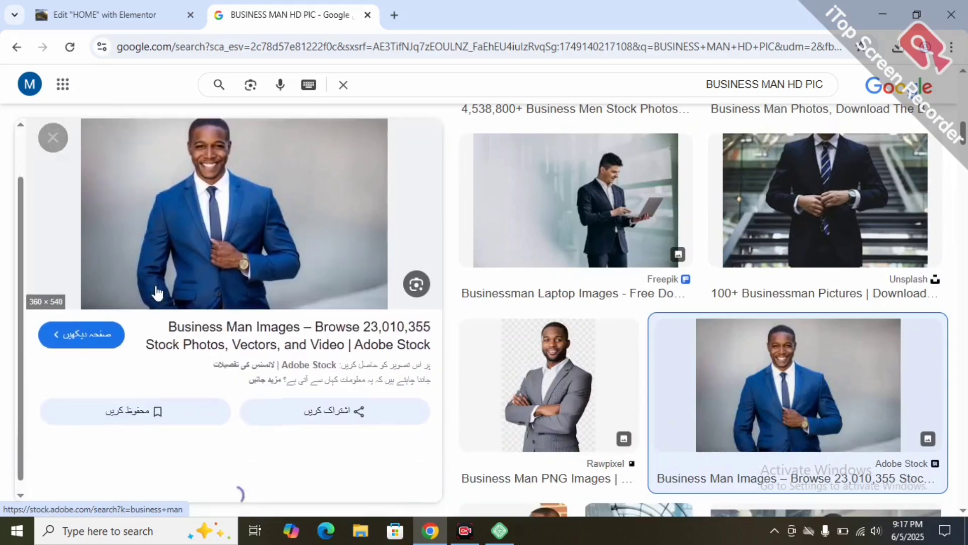
{"action": "right_click", "coordinate": [209, 247]}
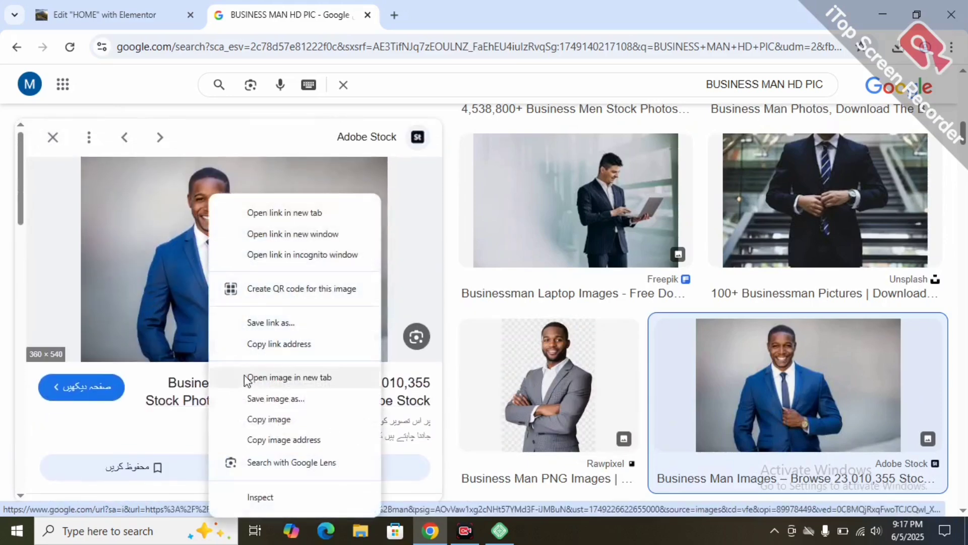
{"action": "left_click", "coordinate": [256, 399]}
{"action": "left_click", "coordinate": [65, 123]}
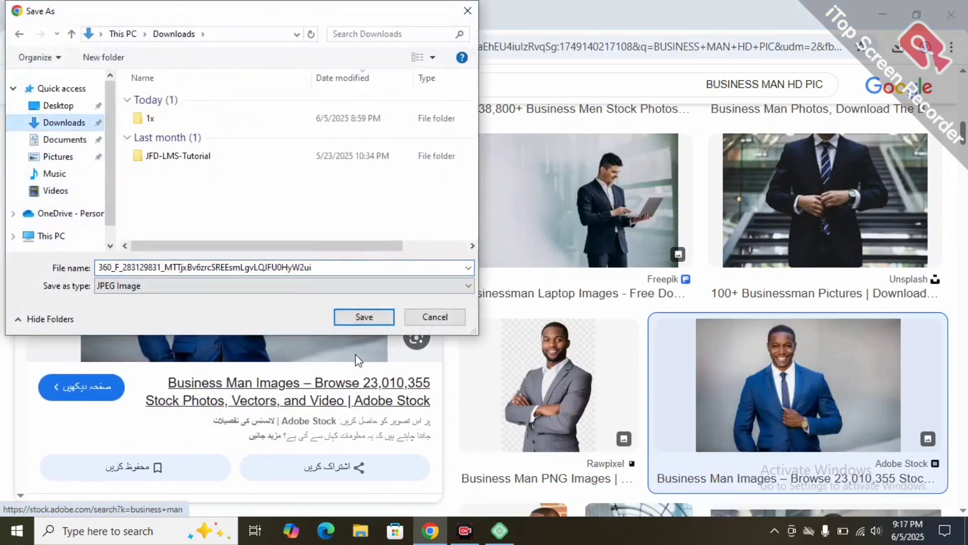
{"action": "left_click", "coordinate": [364, 318]}
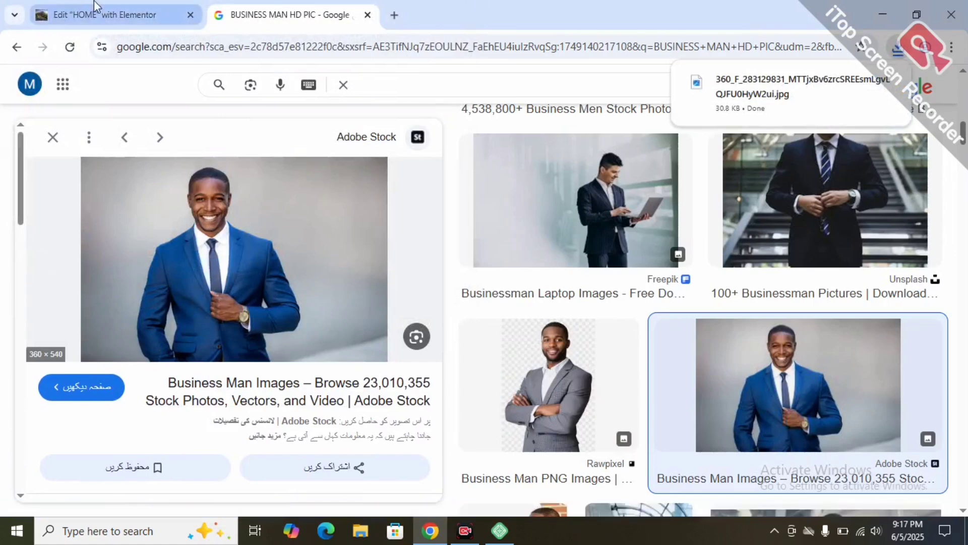
Step: Return to the Elementor editor and add a Container to the empty HOME page
{"action": "left_click", "coordinate": [101, 14]}
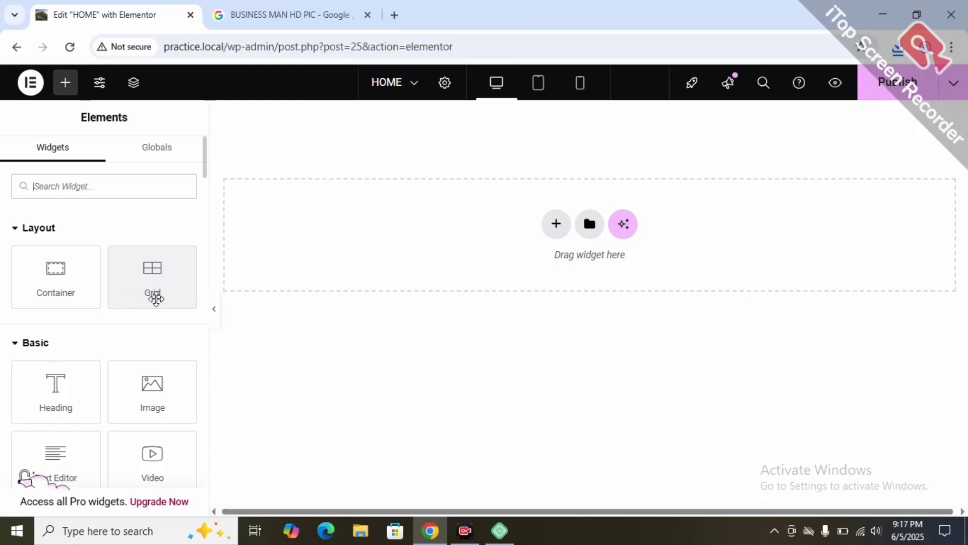
{"action": "scroll", "coordinate": [164, 325], "scroll_direction": "down", "scroll_amount": 4}
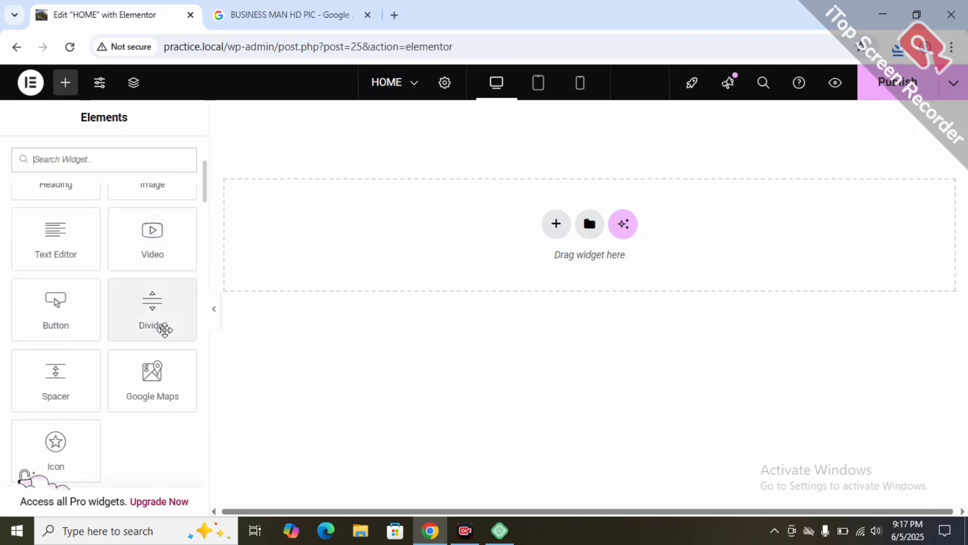
{"action": "scroll", "coordinate": [164, 329], "scroll_direction": "up", "scroll_amount": 4}
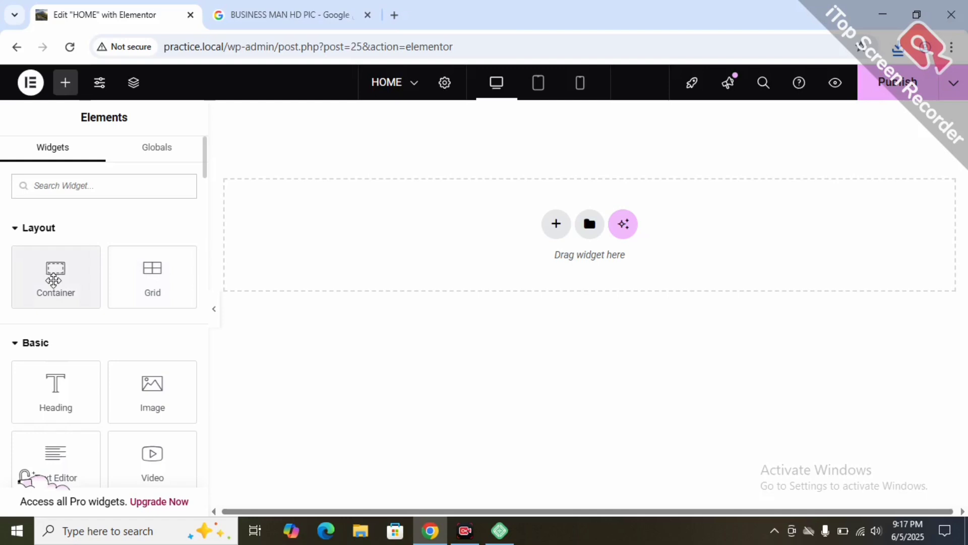
{"action": "left_click_drag", "start_coordinate": [54, 281], "coordinate": [540, 243]}
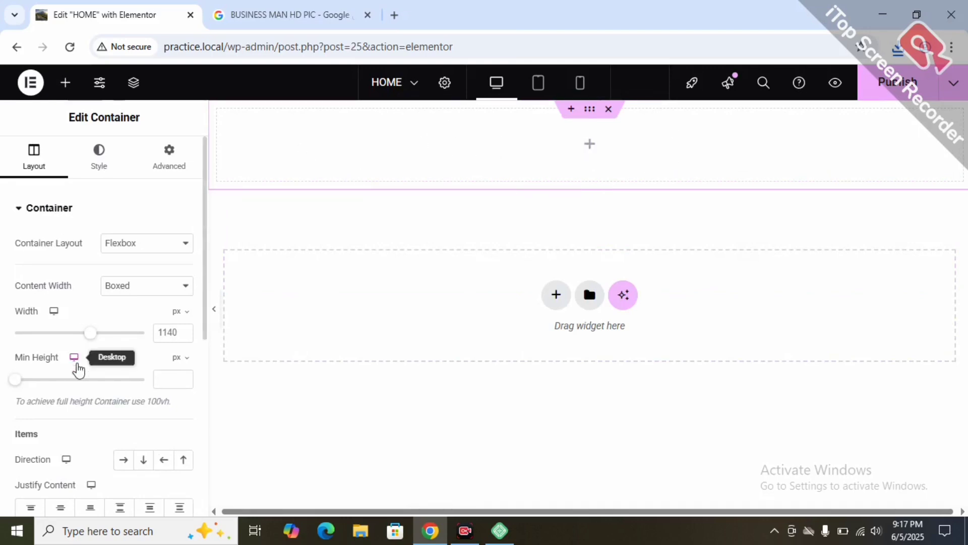
Step: Examine the new container's Layout, Advanced and Style settings
{"action": "scroll", "coordinate": [103, 273], "scroll_direction": "down", "scroll_amount": 5}
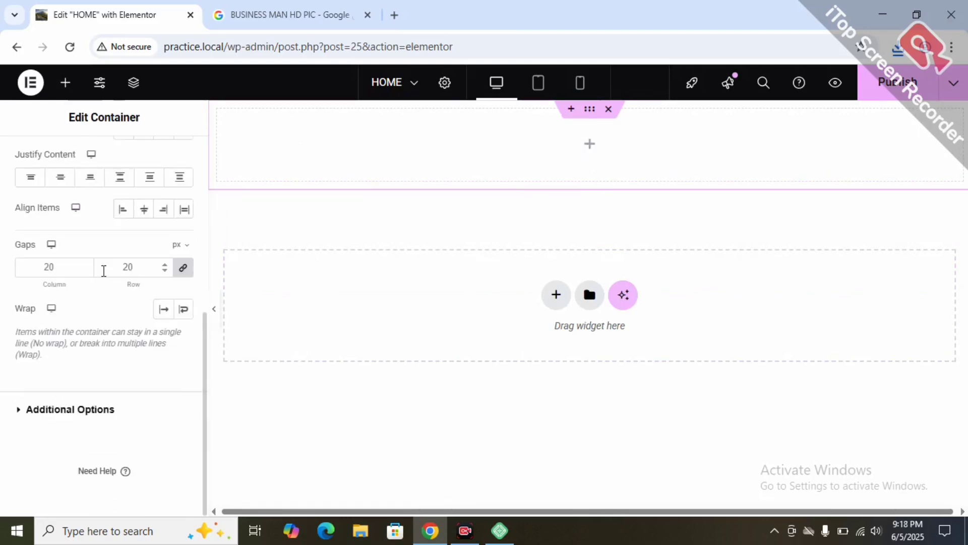
{"action": "scroll", "coordinate": [104, 273], "scroll_direction": "up", "scroll_amount": 6}
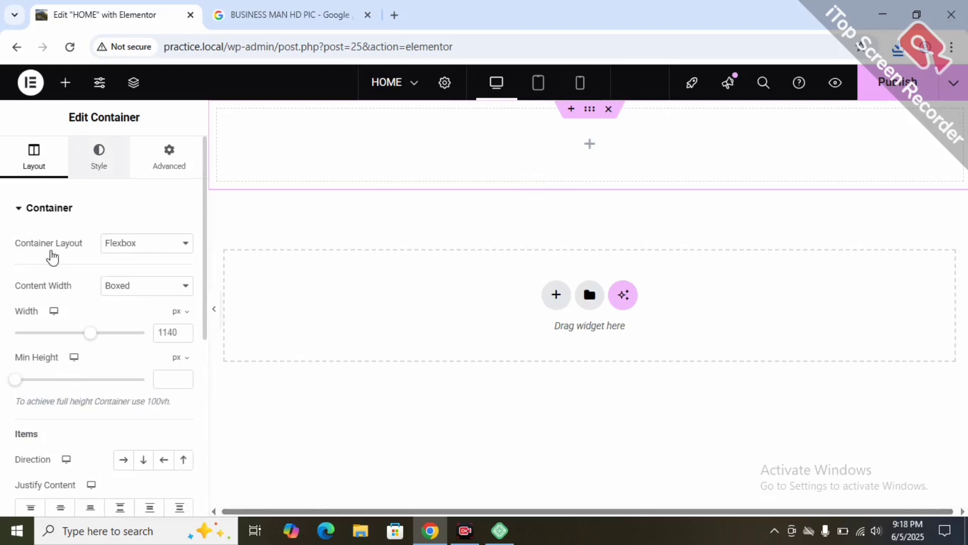
{"action": "left_click", "coordinate": [168, 165]}
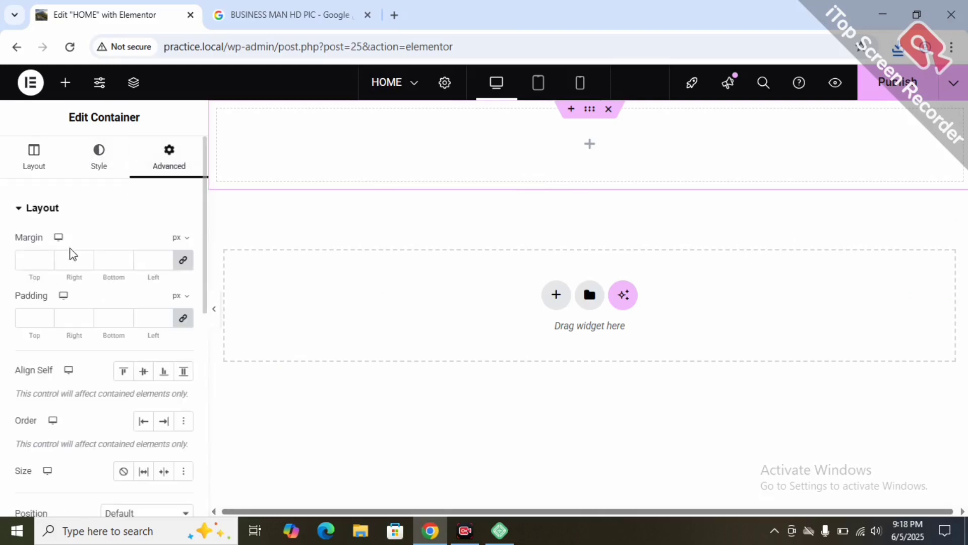
{"action": "scroll", "coordinate": [75, 267], "scroll_direction": "down", "scroll_amount": 10}
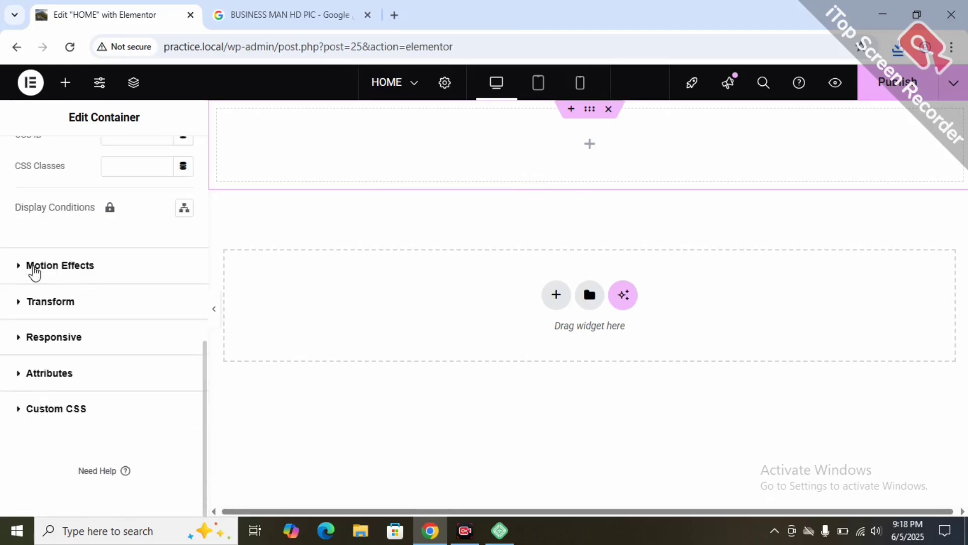
{"action": "scroll", "coordinate": [33, 267], "scroll_direction": "up", "scroll_amount": 10}
{"action": "scroll", "coordinate": [47, 252], "scroll_direction": "down", "scroll_amount": 8}
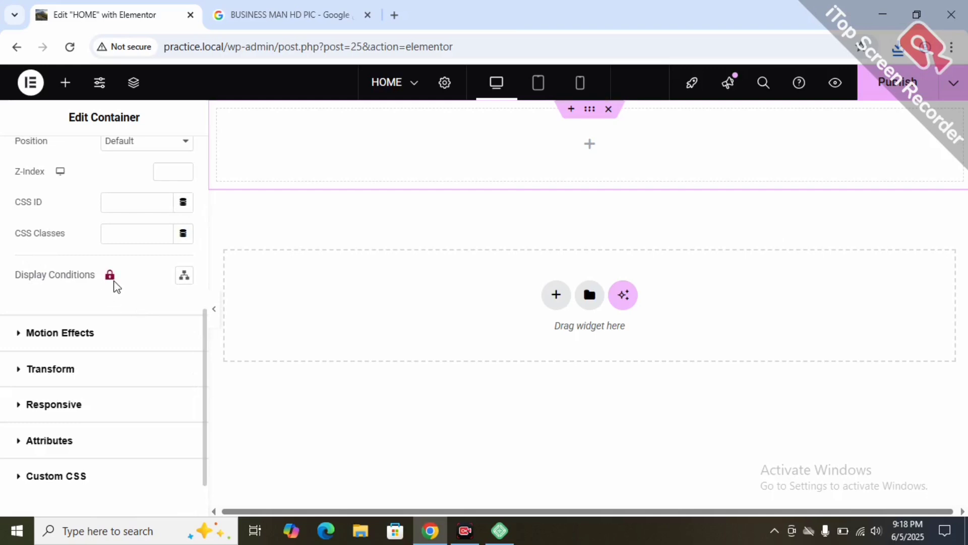
{"action": "scroll", "coordinate": [115, 287], "scroll_direction": "up", "scroll_amount": 8}
{"action": "left_click", "coordinate": [96, 153]}
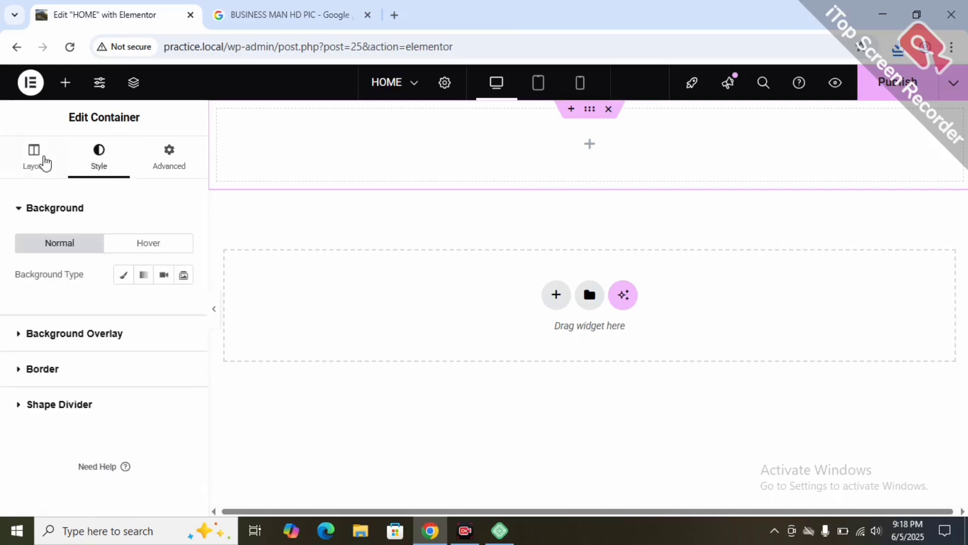
Step: Set the container's width to 1191 px and its minimum height to 472 px
{"action": "left_click", "coordinate": [44, 162]}
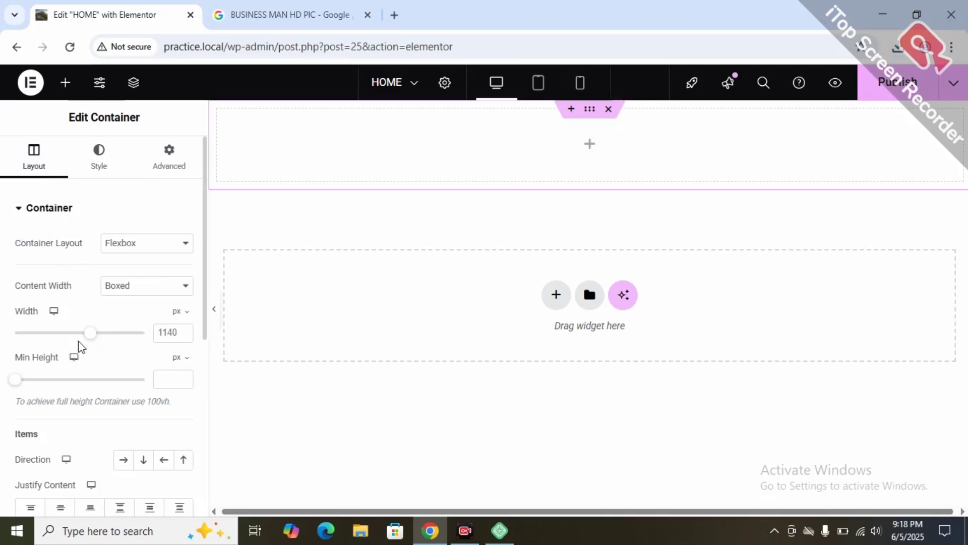
{"action": "mouse_move", "coordinate": [91, 341]}
{"action": "left_mouse_down"}
{"action": "mouse_move", "coordinate": [108, 342]}
{"action": "mouse_move", "coordinate": [97, 343]}
{"action": "left_mouse_up"}
{"action": "left_click_drag", "start_coordinate": [18, 389], "coordinate": [63, 385]}
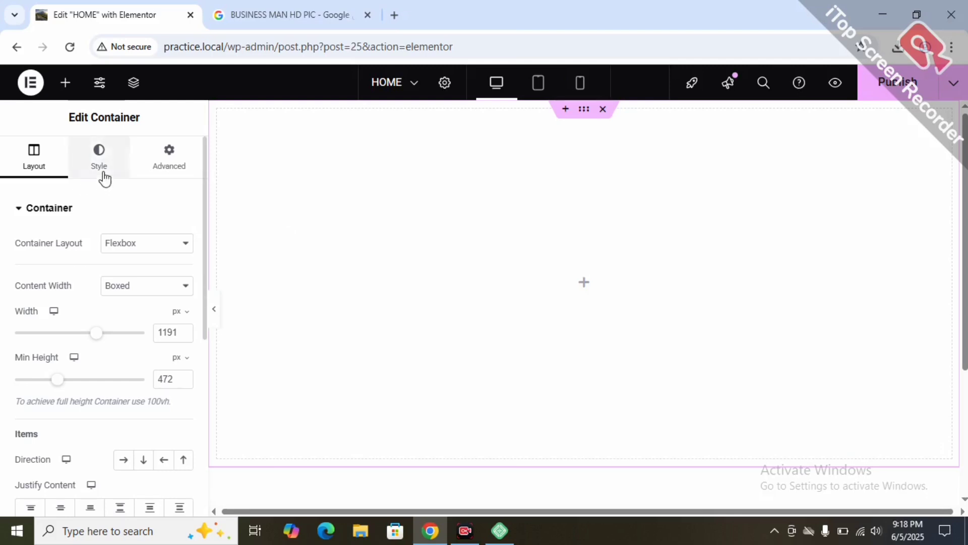
Step: Choose the classic background type for the container's normal state and return to its layout settings
{"action": "left_click", "coordinate": [101, 171]}
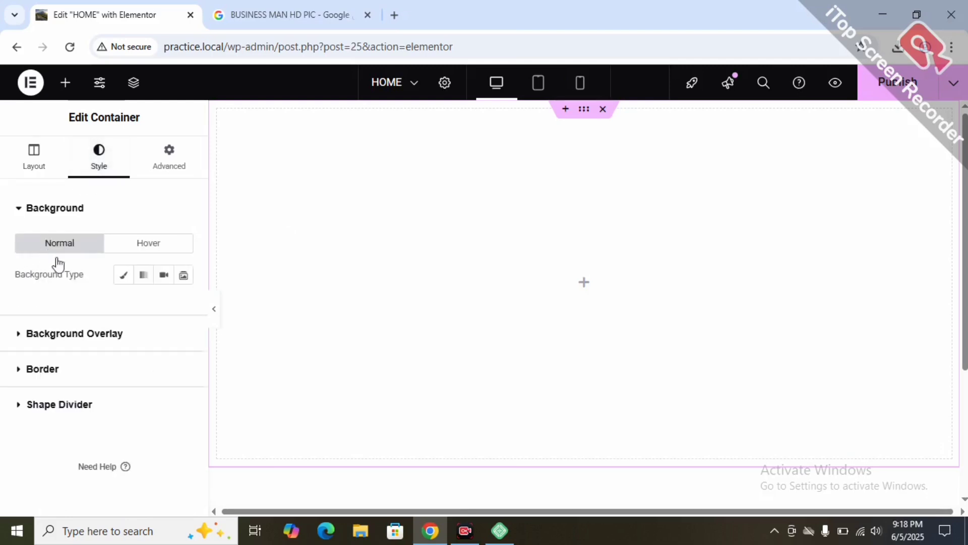
{"action": "left_click", "coordinate": [121, 281]}
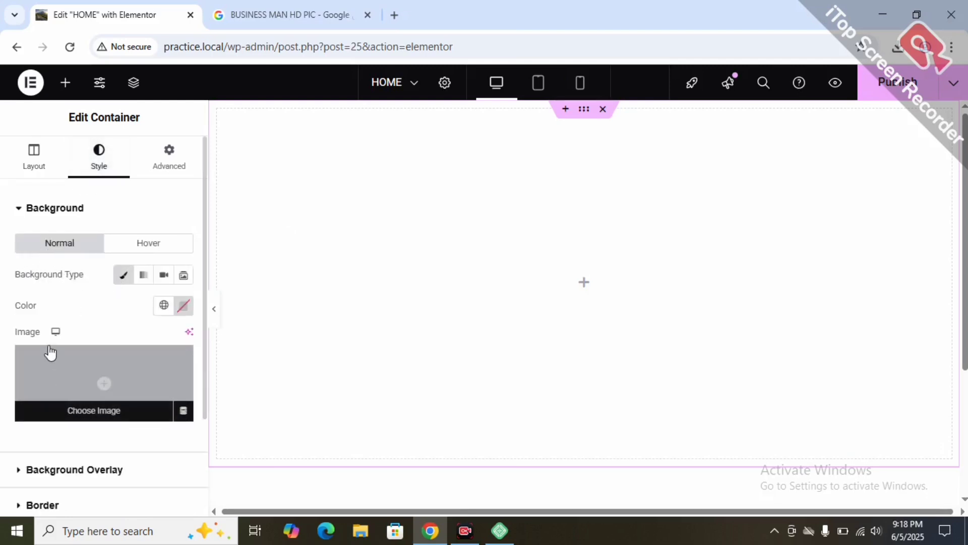
{"action": "left_click", "coordinate": [47, 173]}
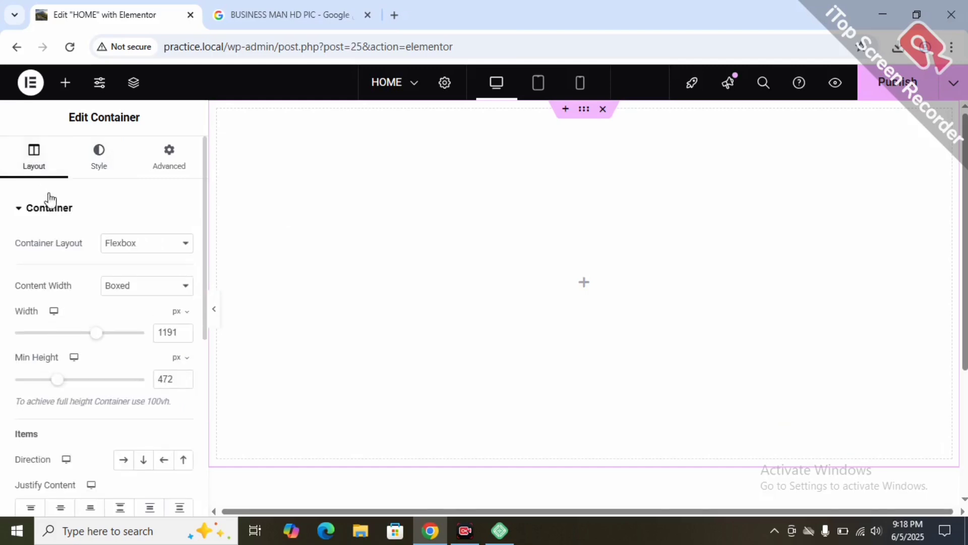
Step: Examine the container's background color, Advanced spacing and Layout item settings
{"action": "left_click", "coordinate": [103, 170]}
{"action": "left_click", "coordinate": [184, 309]}
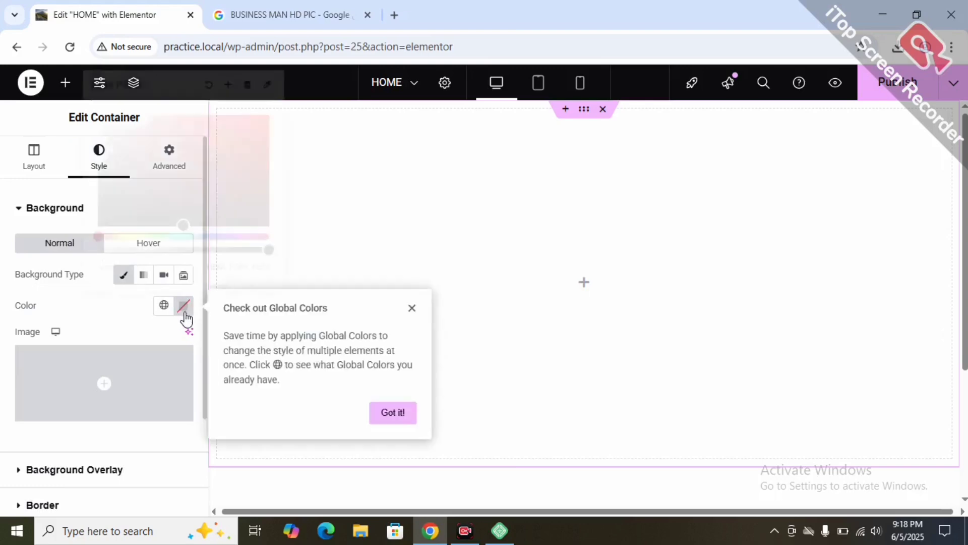
{"action": "left_click", "coordinate": [413, 311]}
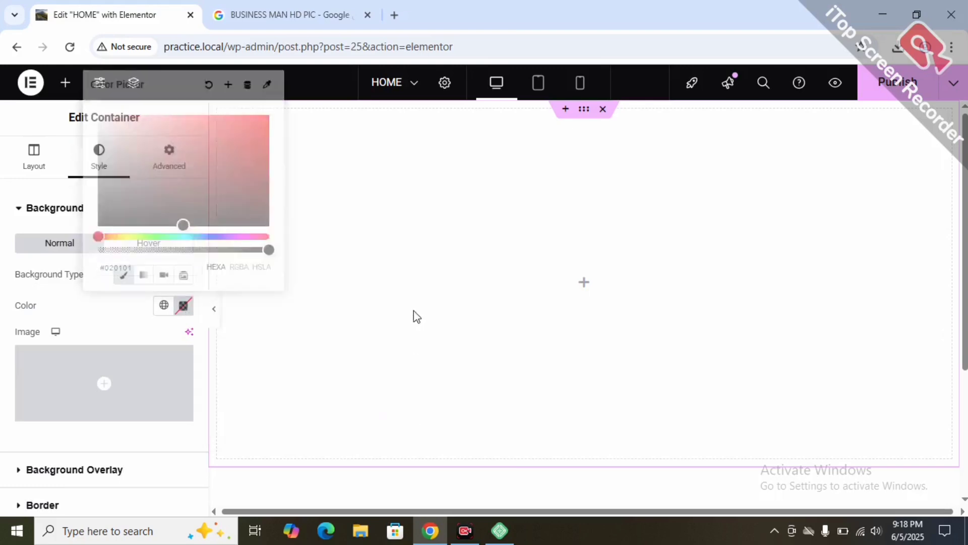
{"action": "left_click", "coordinate": [37, 170]}
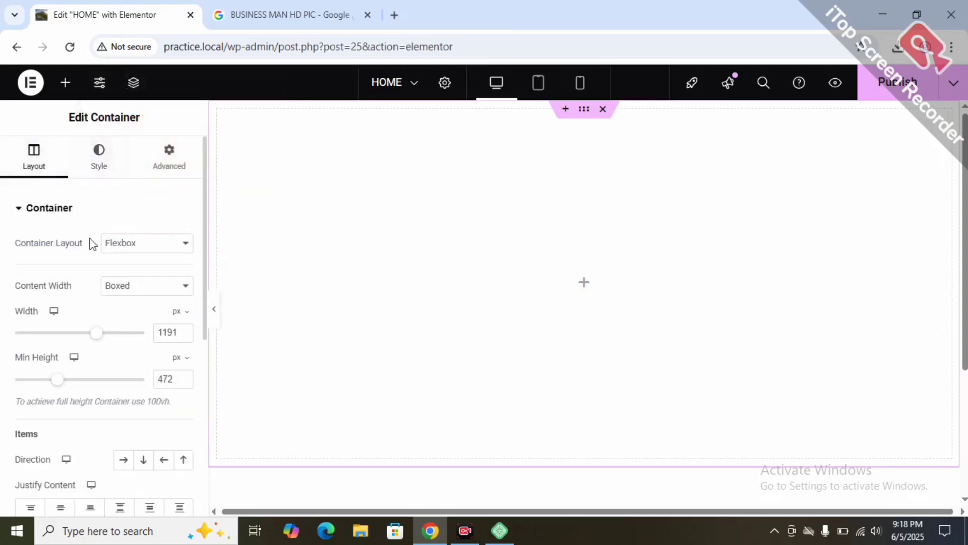
{"action": "left_click", "coordinate": [184, 155]}
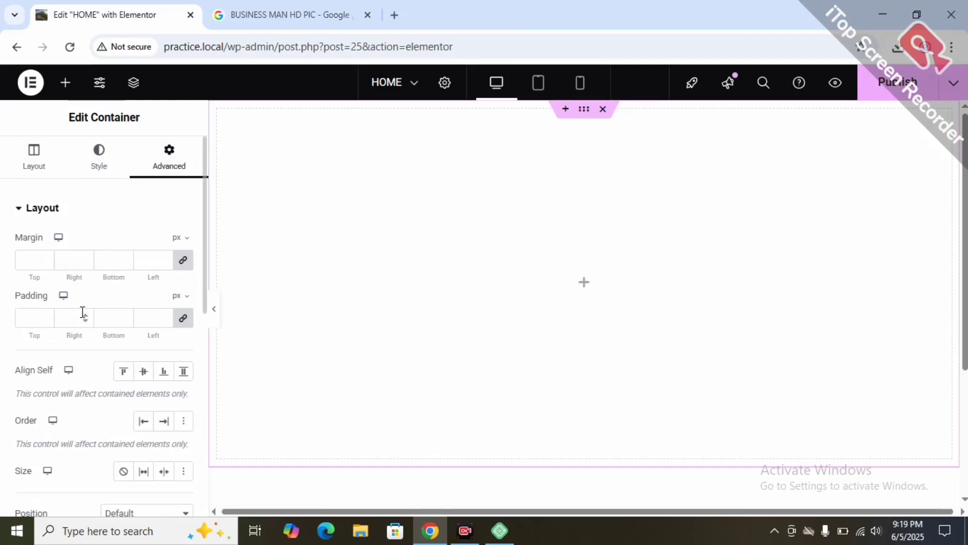
{"action": "left_click", "coordinate": [110, 165]}
{"action": "left_click", "coordinate": [32, 166]}
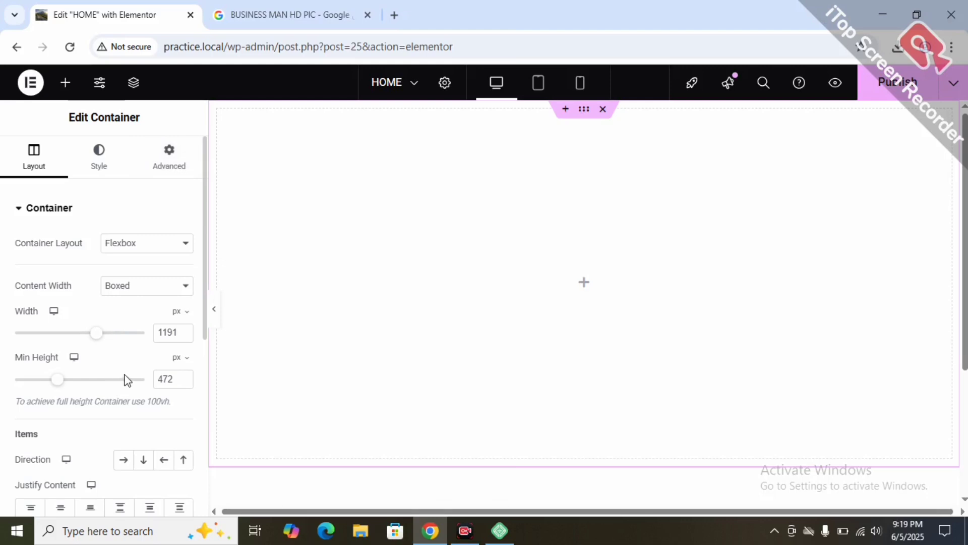
{"action": "scroll", "coordinate": [129, 372], "scroll_direction": "down", "scroll_amount": 6}
{"action": "scroll", "coordinate": [58, 240], "scroll_direction": "up", "scroll_amount": 3}
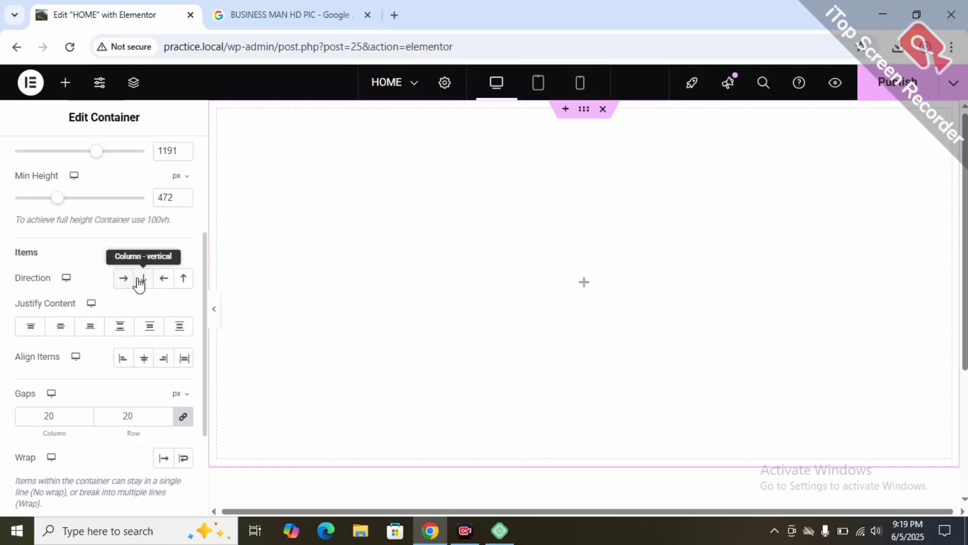
{"action": "scroll", "coordinate": [50, 299], "scroll_direction": "up", "scroll_amount": 3}
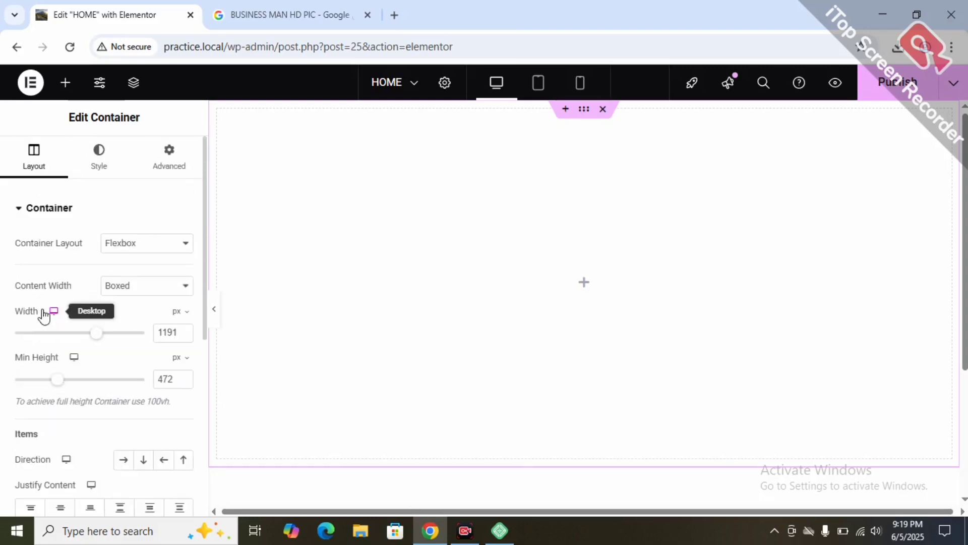
Step: Delete the container and add a Flexbox structure with two equal columns in its place
{"action": "left_click", "coordinate": [604, 110]}
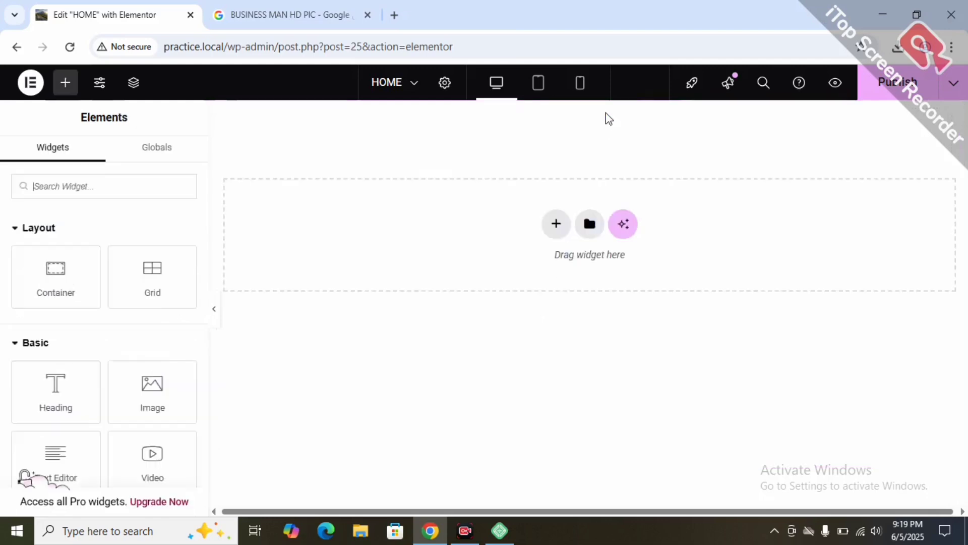
{"action": "left_click", "coordinate": [557, 231]}
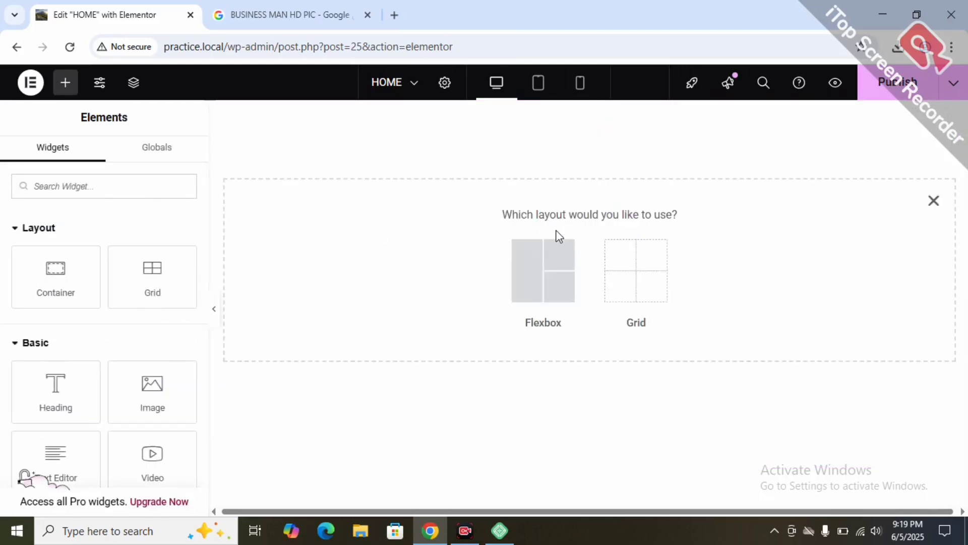
{"action": "left_click", "coordinate": [550, 296]}
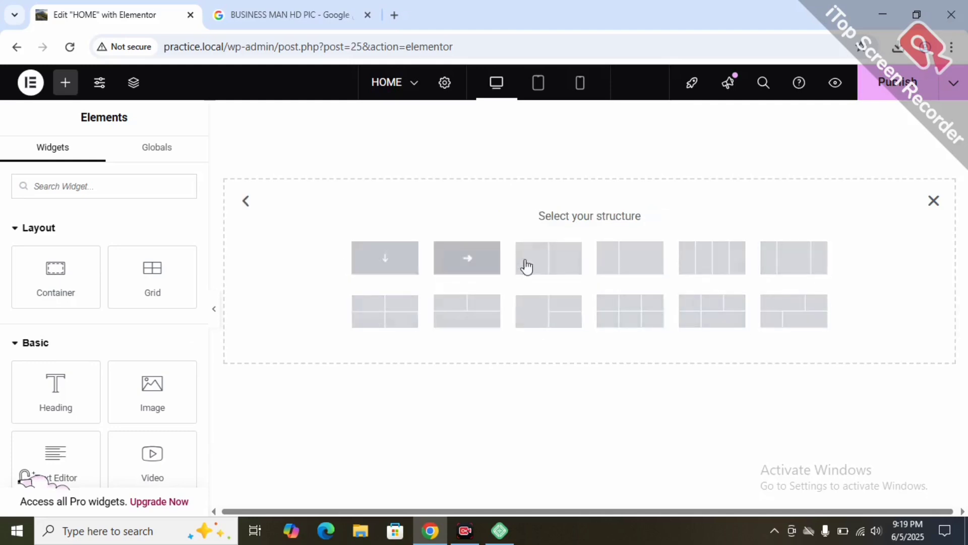
{"action": "left_click", "coordinate": [558, 271]}
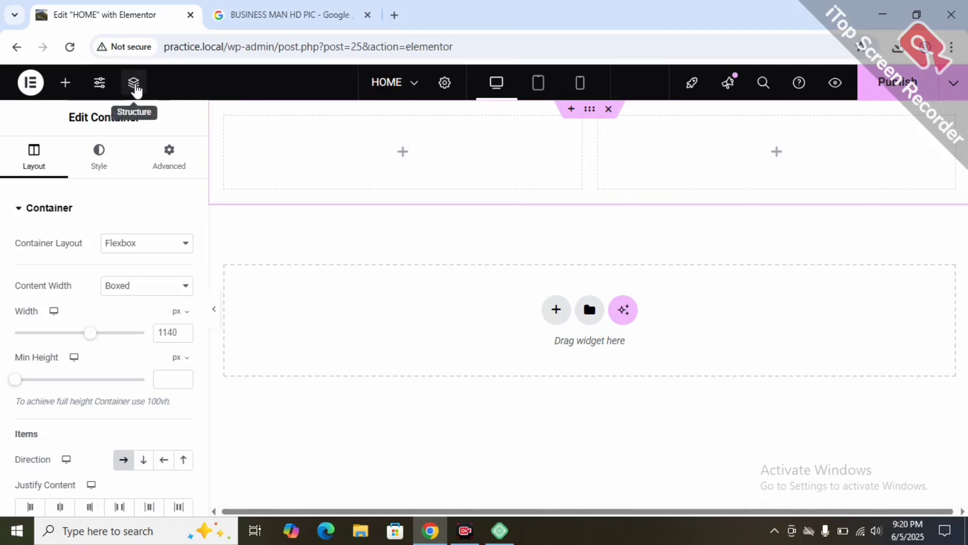
Step: Show the page structure, expand the parent and both nested containers, and inspect the nested containers on the canvas
{"action": "left_click", "coordinate": [134, 85]}
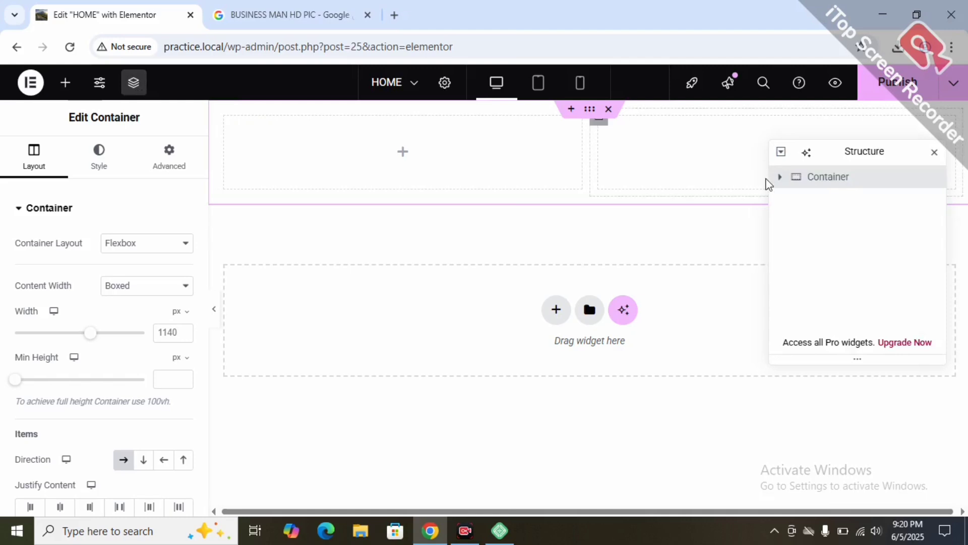
{"action": "left_click", "coordinate": [779, 177]}
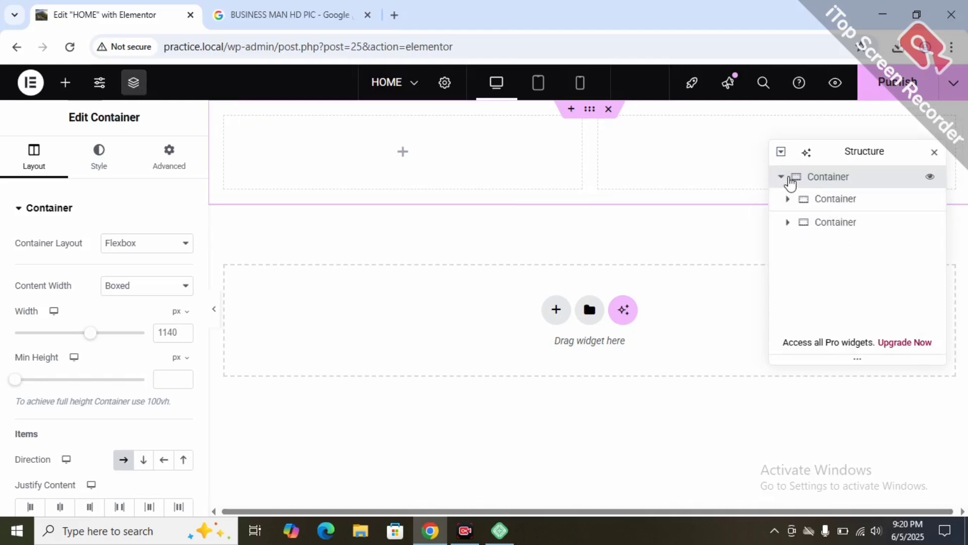
{"action": "left_click", "coordinate": [788, 199]}
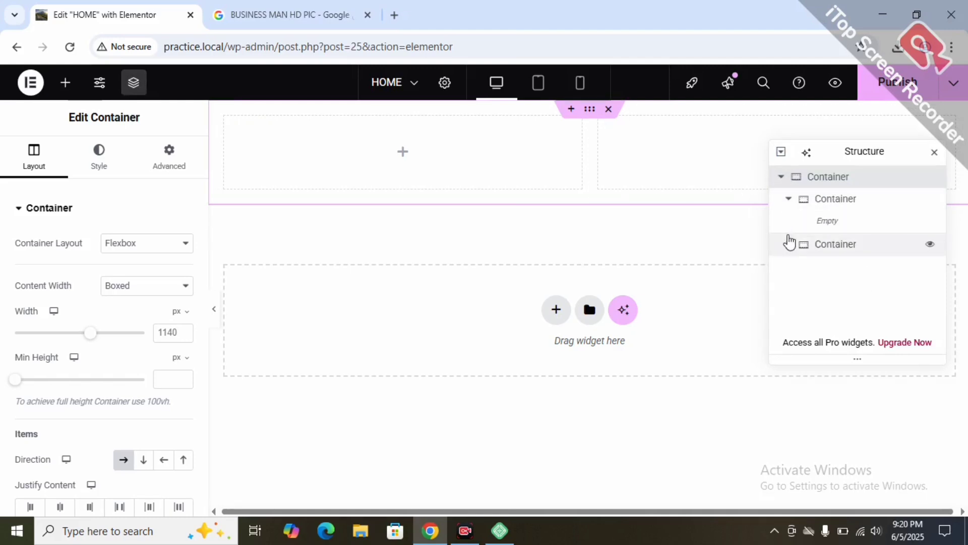
{"action": "left_click", "coordinate": [788, 245]}
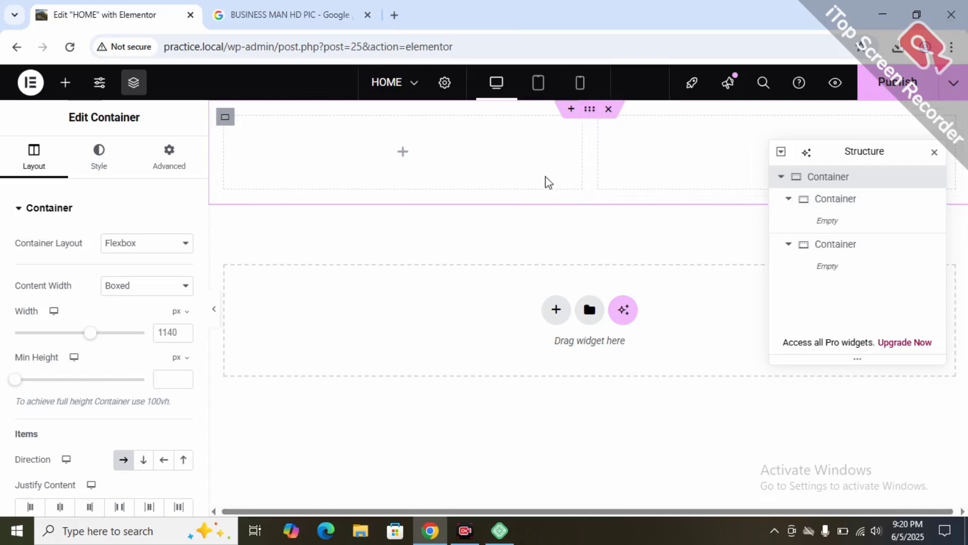
{"action": "left_click", "coordinate": [225, 118]}
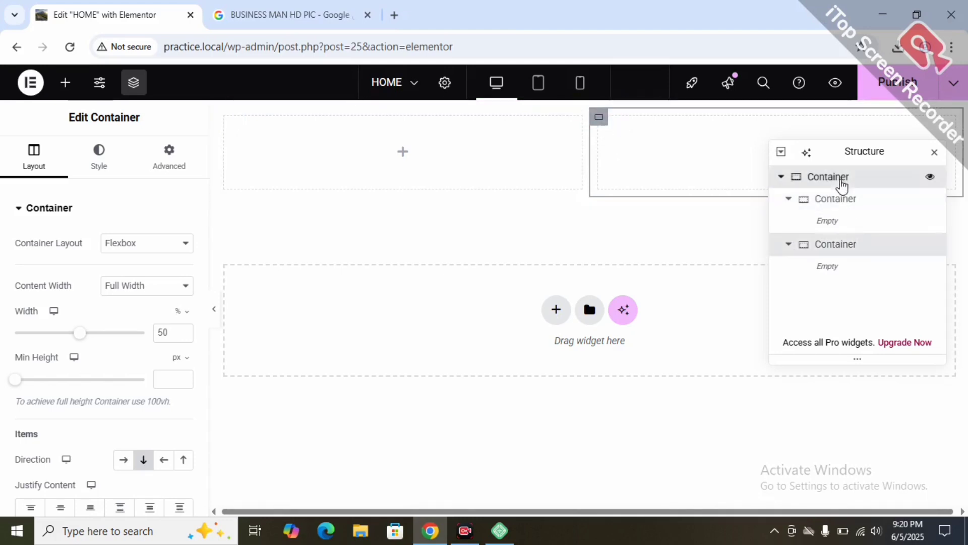
Step: Set the parent container's minimum height to 530 px
{"action": "left_click", "coordinate": [838, 179]}
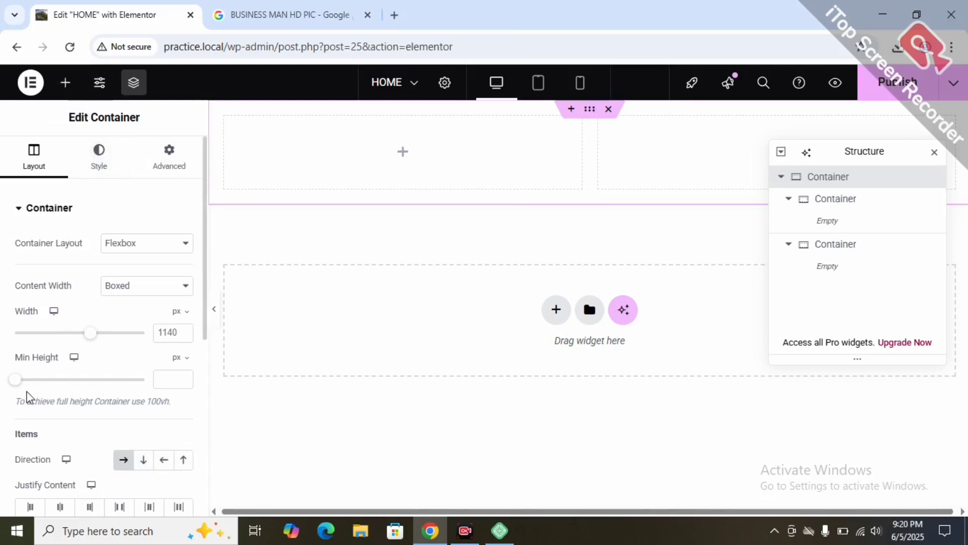
{"action": "left_click_drag", "start_coordinate": [15, 380], "coordinate": [59, 385]}
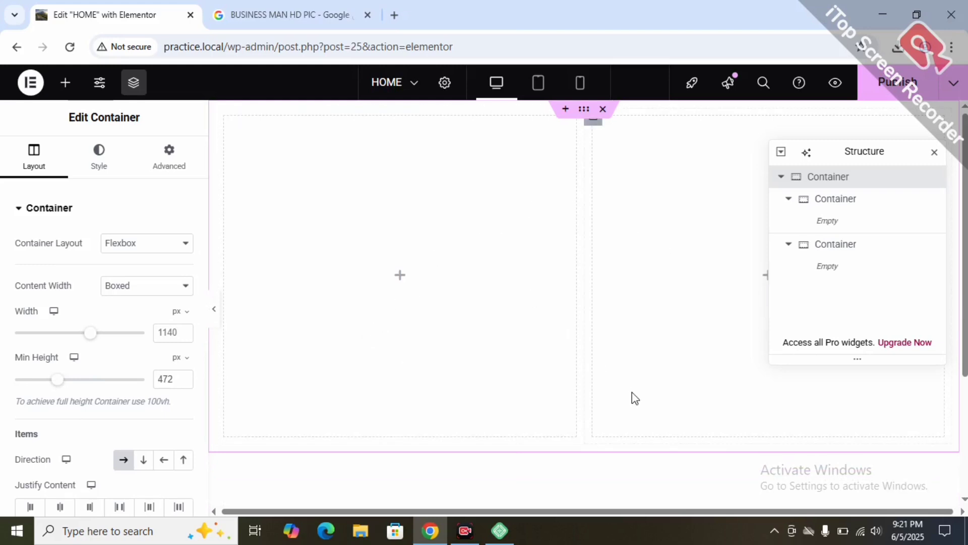
{"action": "left_click_drag", "start_coordinate": [56, 386], "coordinate": [63, 387]}
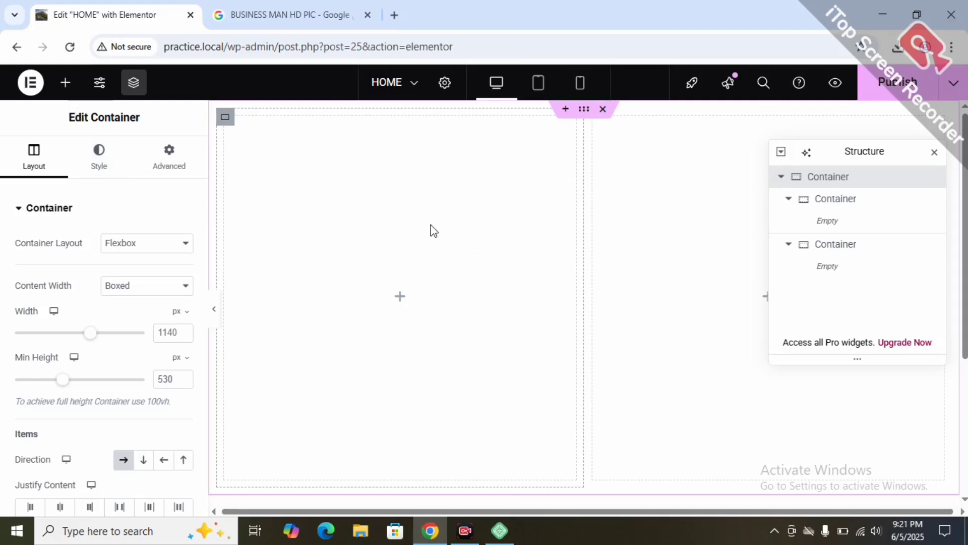
Step: Add a Heading widget to the first of the two nested containers
{"action": "left_click", "coordinate": [64, 90]}
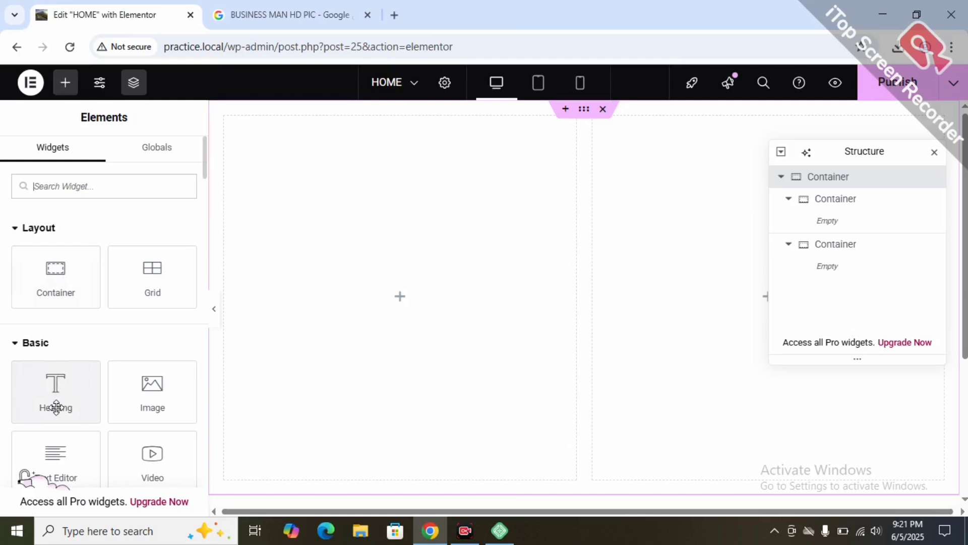
{"action": "left_click_drag", "start_coordinate": [55, 408], "coordinate": [399, 307]}
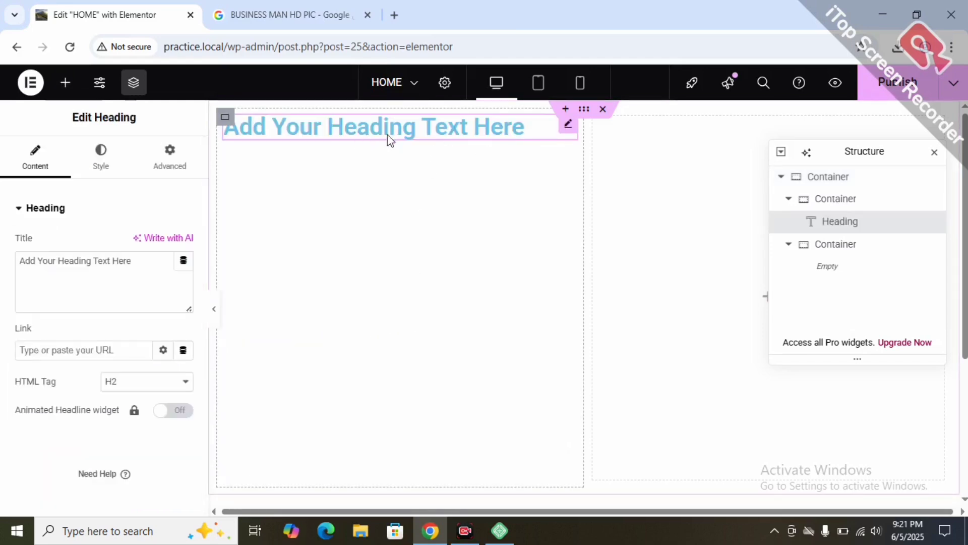
{"action": "left_click_drag", "start_coordinate": [133, 260], "coordinate": [118, 285]}
{"action": "left_click", "coordinate": [104, 229]}
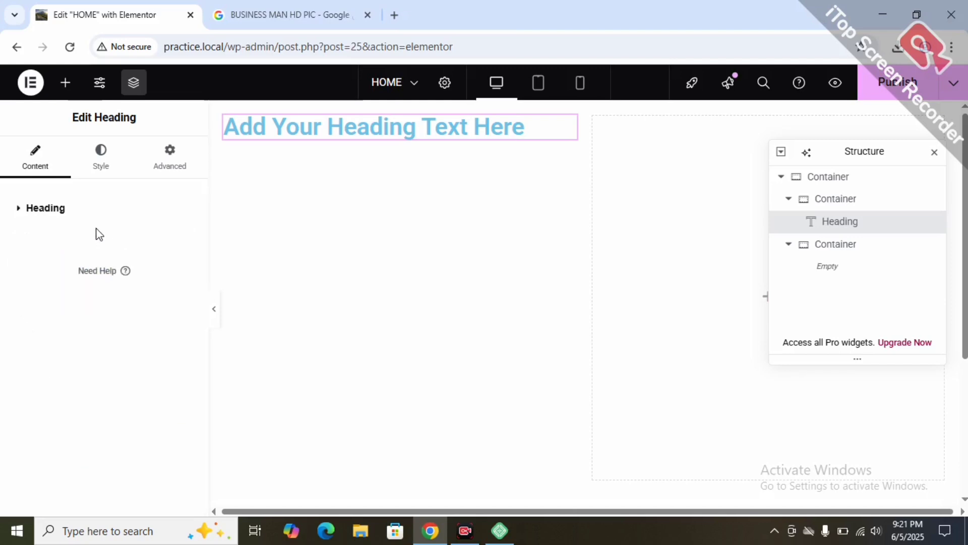
{"action": "left_click", "coordinate": [18, 211]}
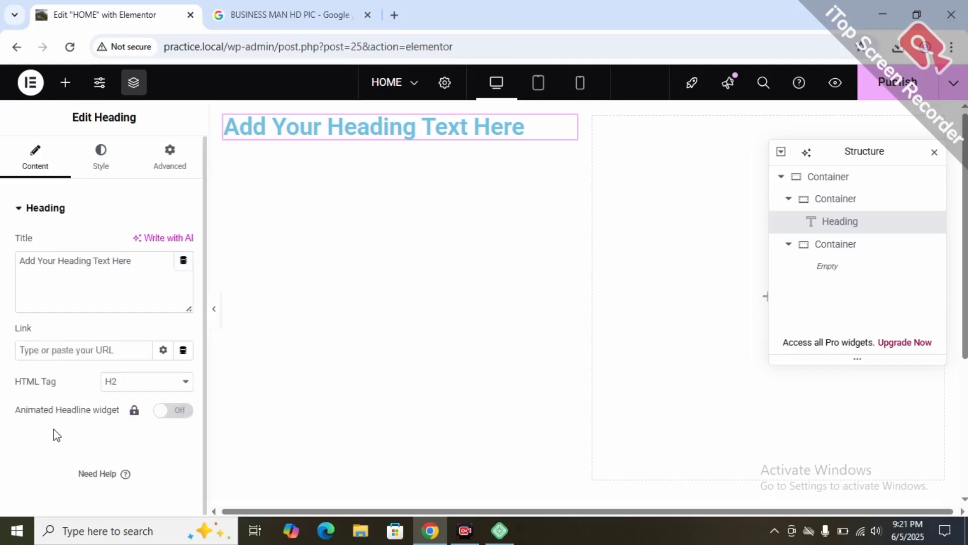
Step: Examine the heading's Style and Advanced settings
{"action": "left_click", "coordinate": [101, 159]}
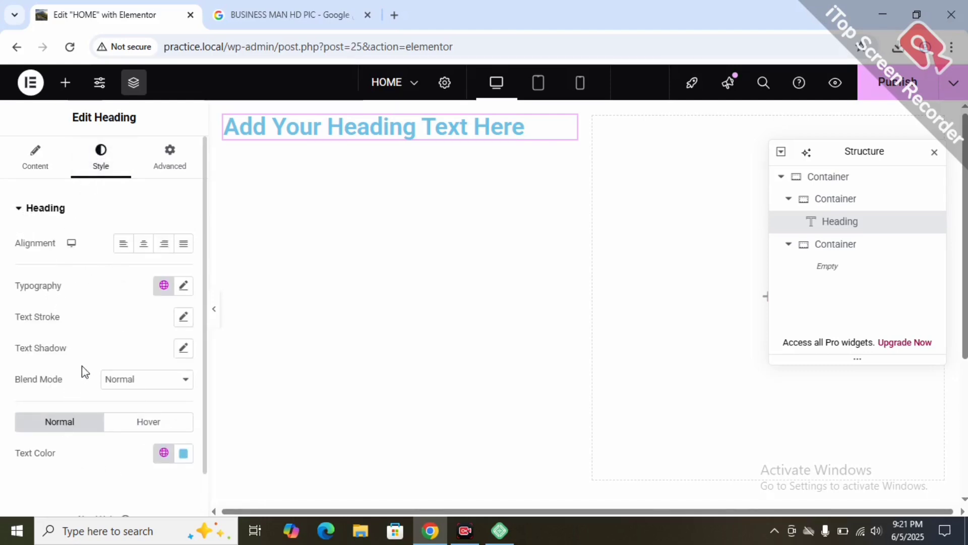
{"action": "left_click", "coordinate": [175, 153]}
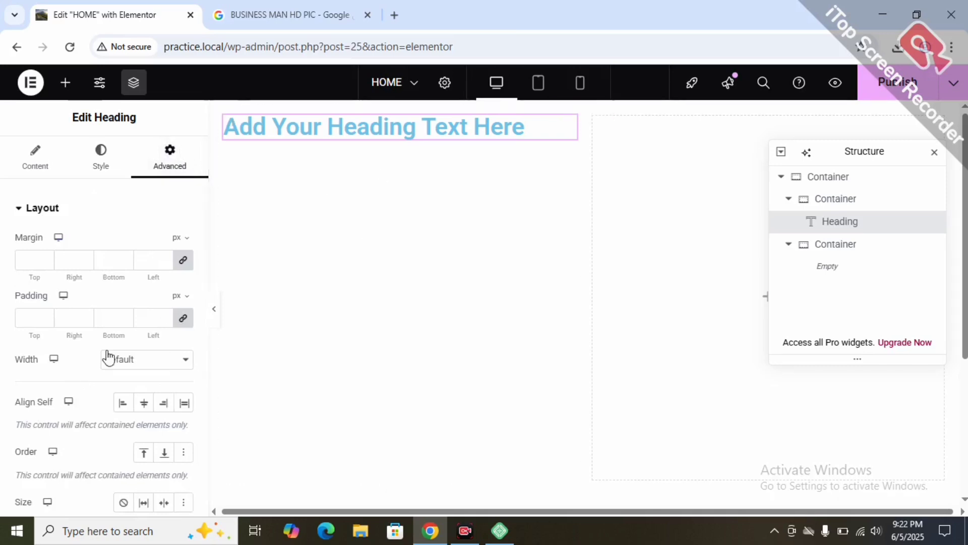
{"action": "scroll", "coordinate": [96, 369], "scroll_direction": "down", "scroll_amount": 4}
{"action": "scroll", "coordinate": [98, 346], "scroll_direction": "up", "scroll_amount": 4}
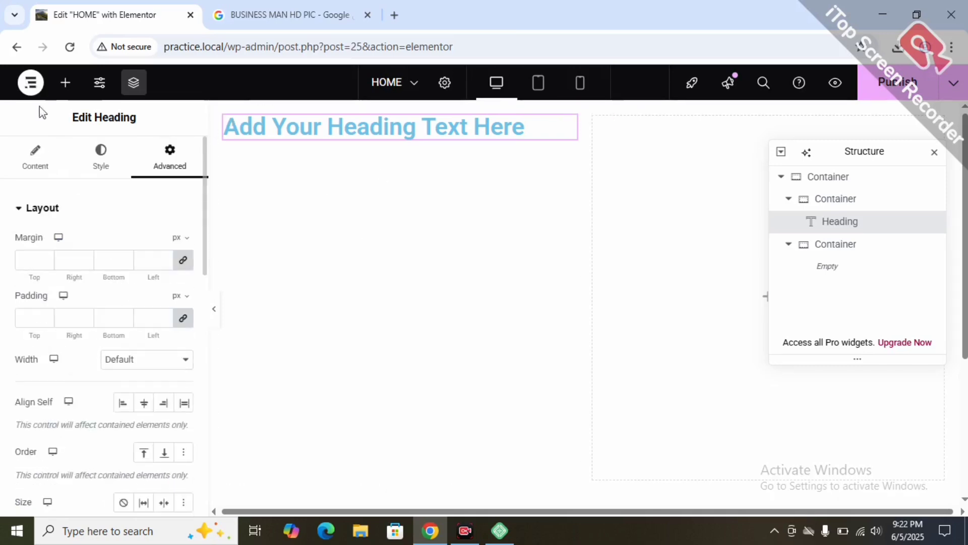
Step: Replace the heading's placeholder title with "Hi Welcome To Our Website"
{"action": "left_click", "coordinate": [48, 172]}
{"action": "left_click_drag", "start_coordinate": [139, 271], "coordinate": [16, 266]}
{"action": "key", "text": "BackSpace"}
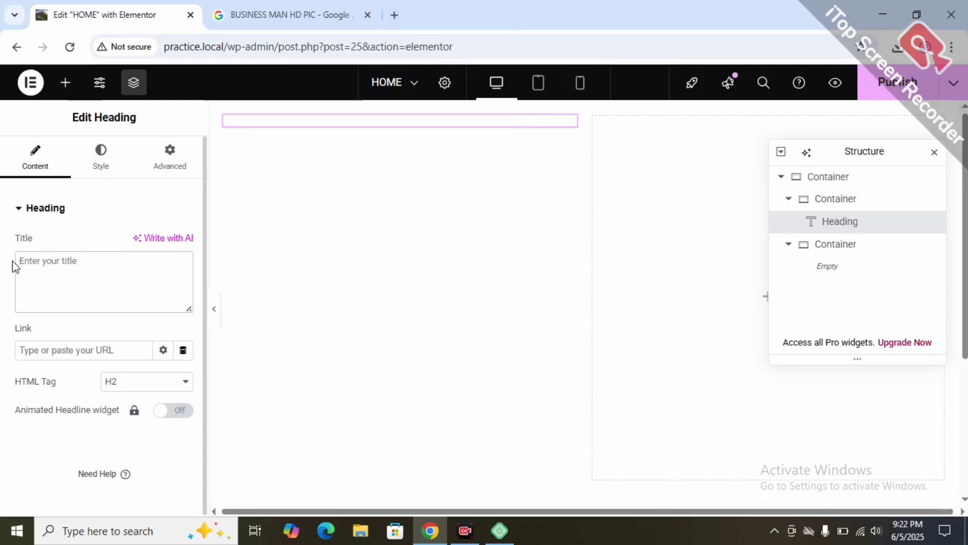
{"action": "type", "text": "Hi"}
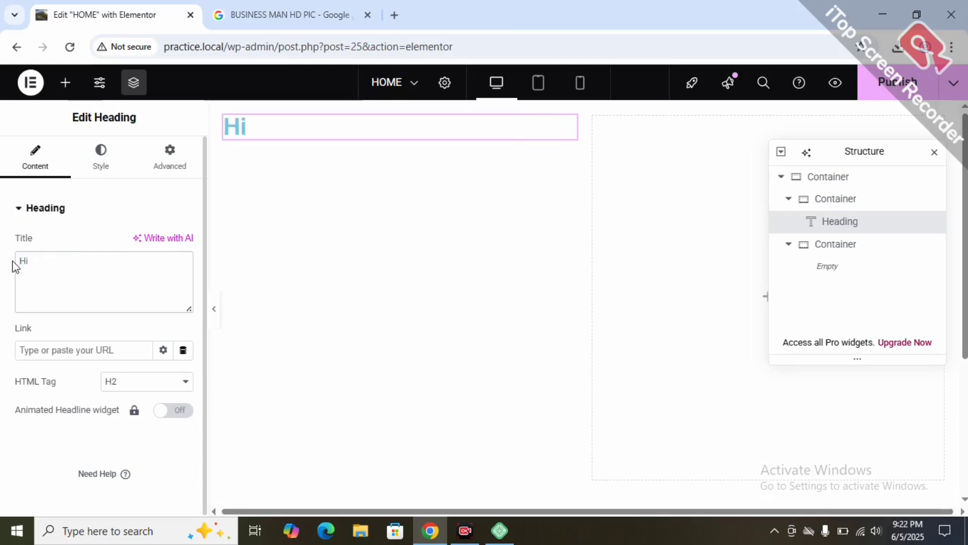
{"action": "type", "text": " Welcome T"}
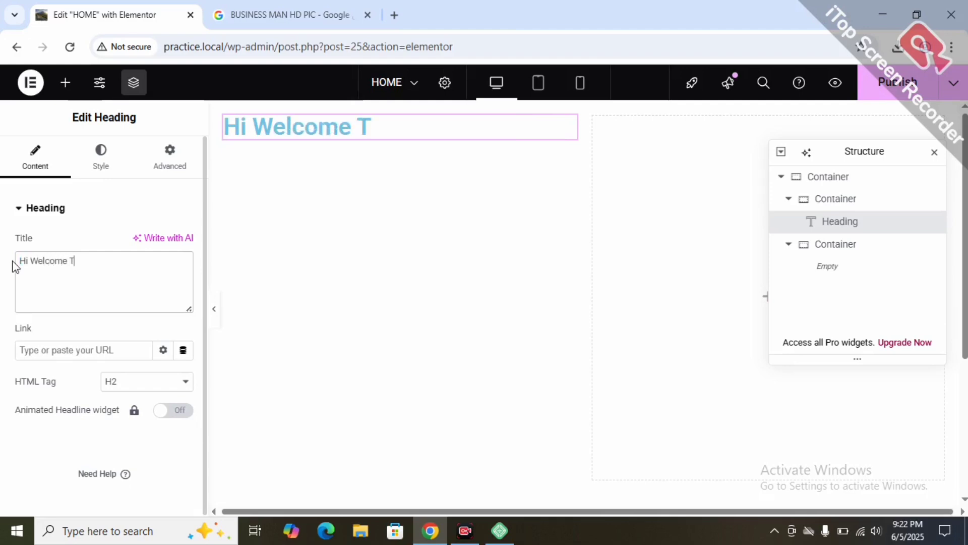
{"action": "type", "text": "O"}
{"action": "key", "text": "BackSpace"}
{"action": "type", "text": "o Ou"}
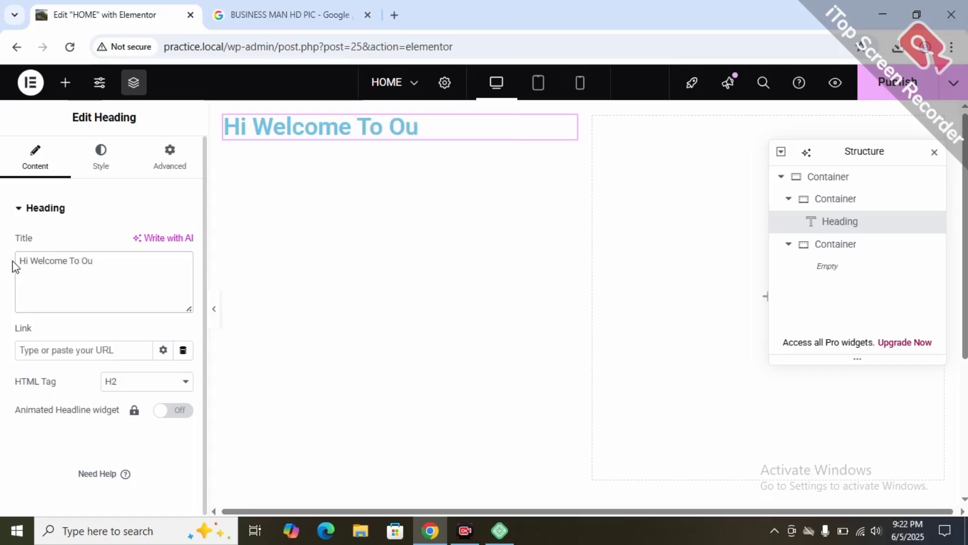
{"action": "type", "text": "e"}
{"action": "key", "text": "BackSpace"}
{"action": "type", "text": "r Website"}
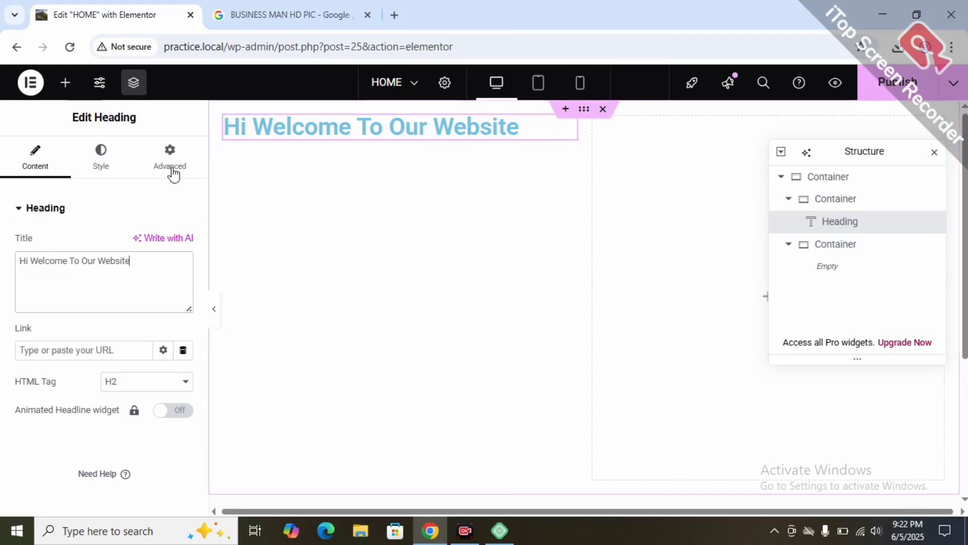
Step: Center the heading's text alignment and set its Align Self option to Start
{"action": "left_click", "coordinate": [115, 159]}
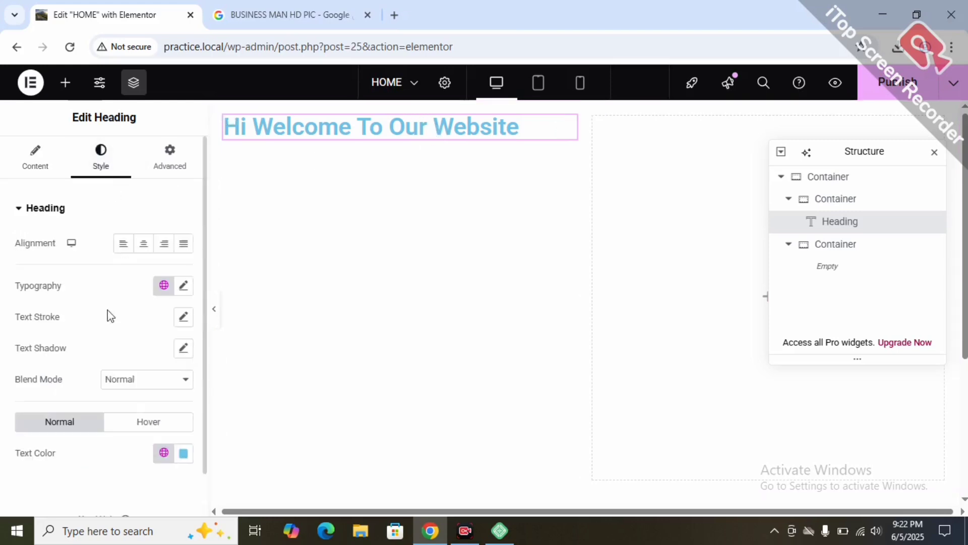
{"action": "left_click", "coordinate": [143, 245]}
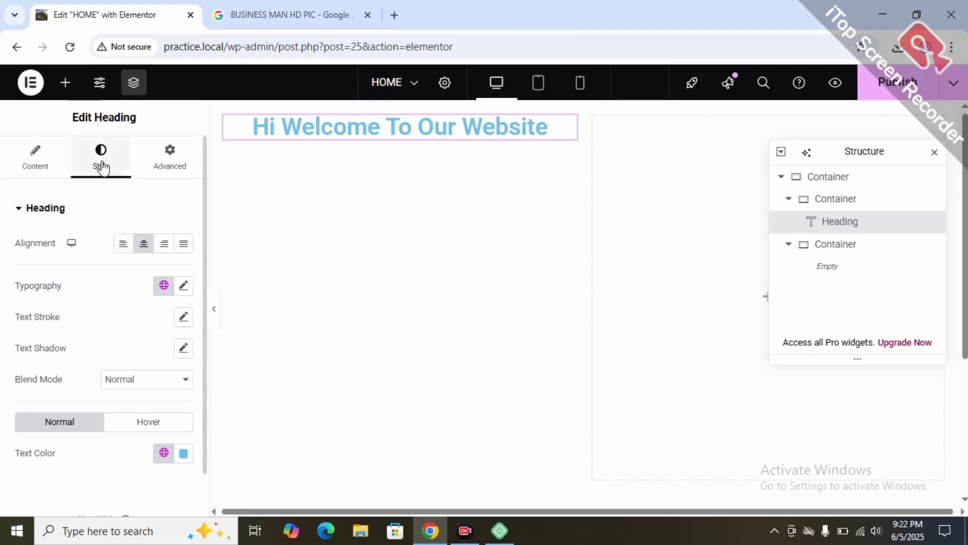
{"action": "left_click", "coordinate": [166, 164]}
{"action": "left_click", "coordinate": [146, 415]}
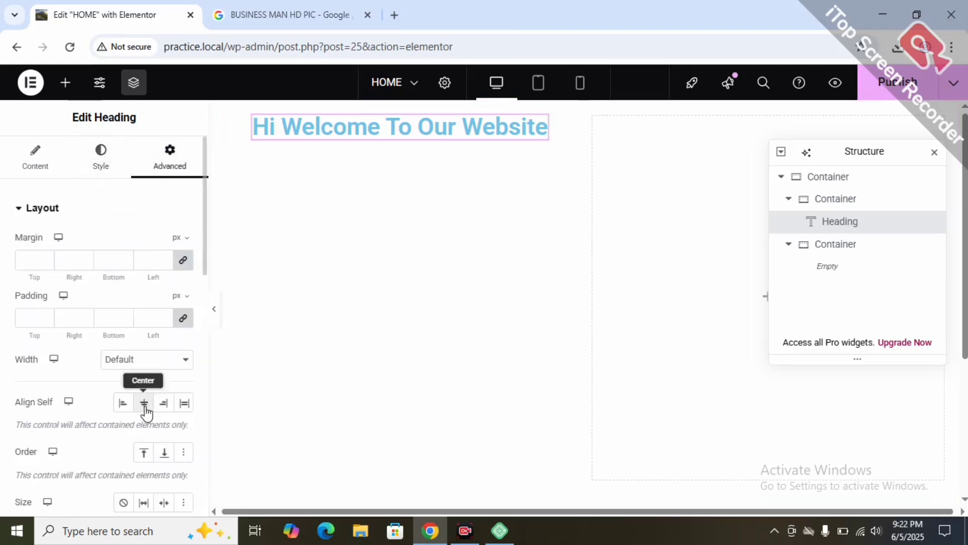
{"action": "left_click", "coordinate": [128, 413]}
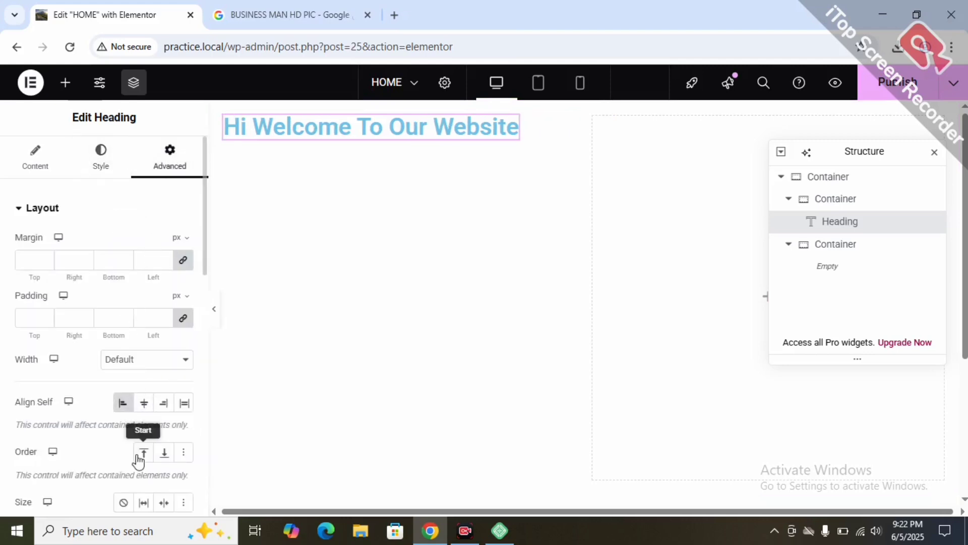
Step: Center the first nested container's content vertically through its Justify Content option
{"action": "scroll", "coordinate": [134, 443], "scroll_direction": "down", "scroll_amount": 2}
{"action": "scroll", "coordinate": [58, 166], "scroll_direction": "up", "scroll_amount": 2}
{"action": "left_click", "coordinate": [60, 176]}
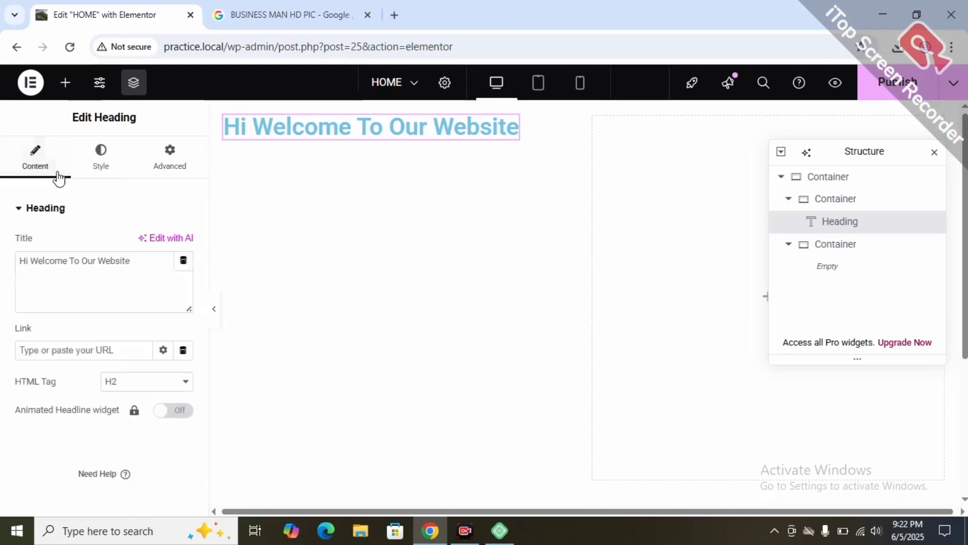
{"action": "left_click", "coordinate": [101, 160]}
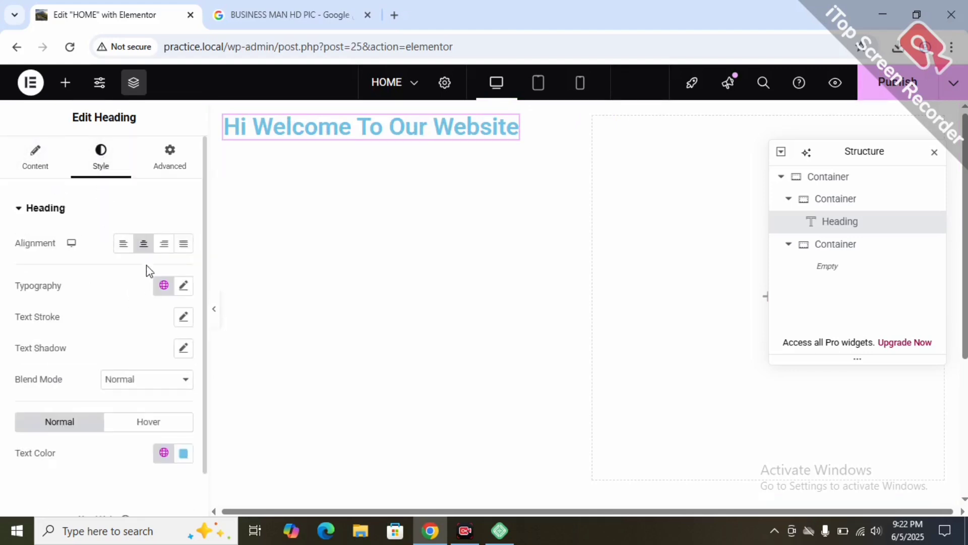
{"action": "left_click", "coordinate": [827, 198]}
{"action": "left_click", "coordinate": [66, 509]}
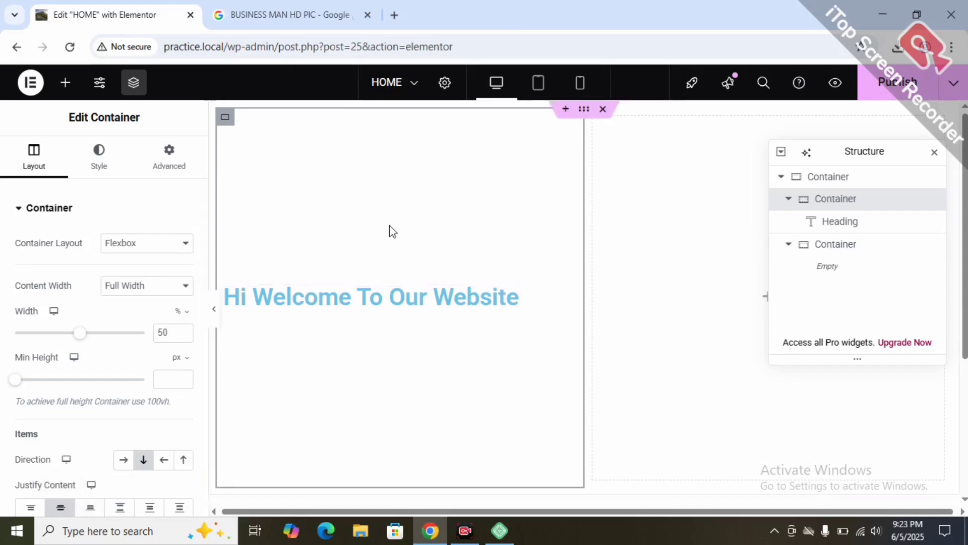
{"action": "scroll", "coordinate": [335, 251], "scroll_direction": "down", "scroll_amount": 4}
{"action": "scroll", "coordinate": [334, 242], "scroll_direction": "up", "scroll_amount": 4}
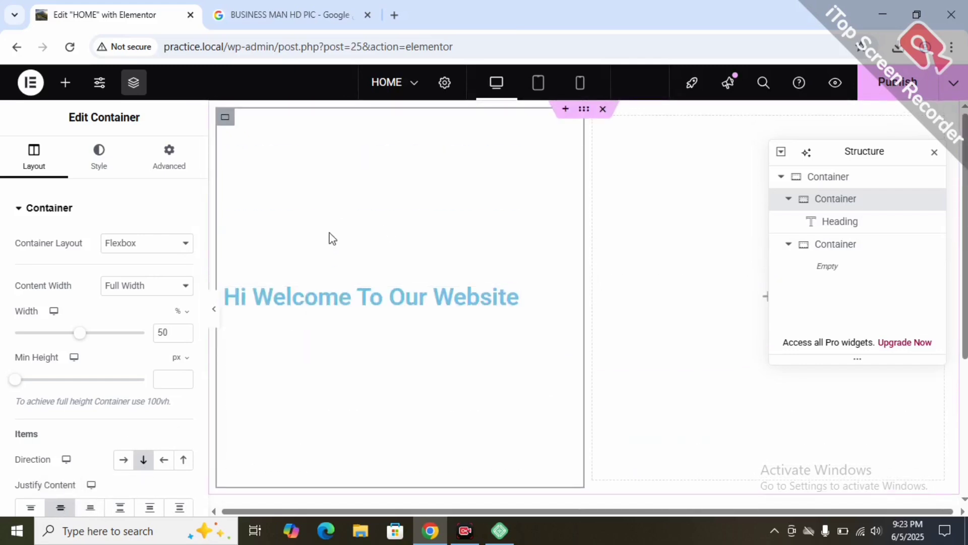
Step: Change the heading's typography family to Poppins
{"action": "mouse_move", "coordinate": [504, 299]}
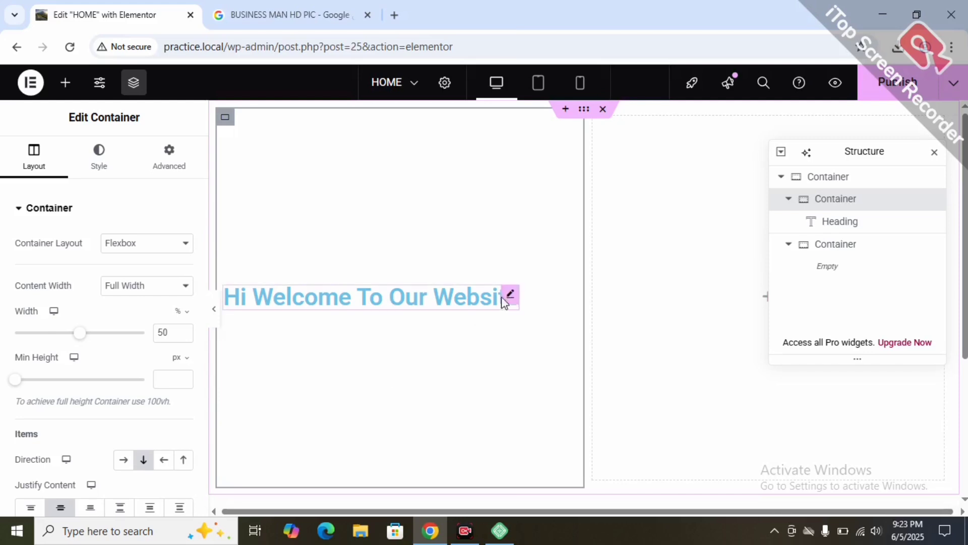
{"action": "left_click", "coordinate": [510, 298]}
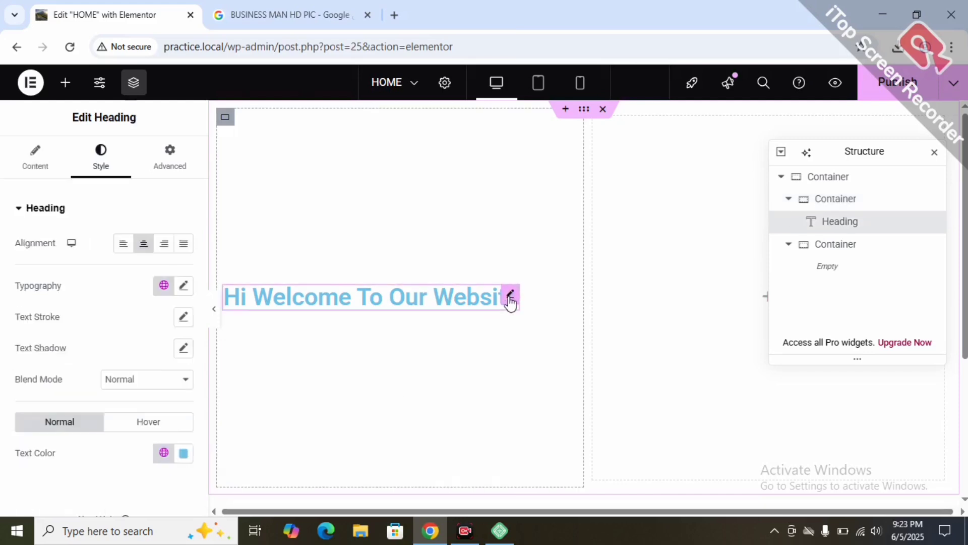
{"action": "left_click", "coordinate": [184, 287]}
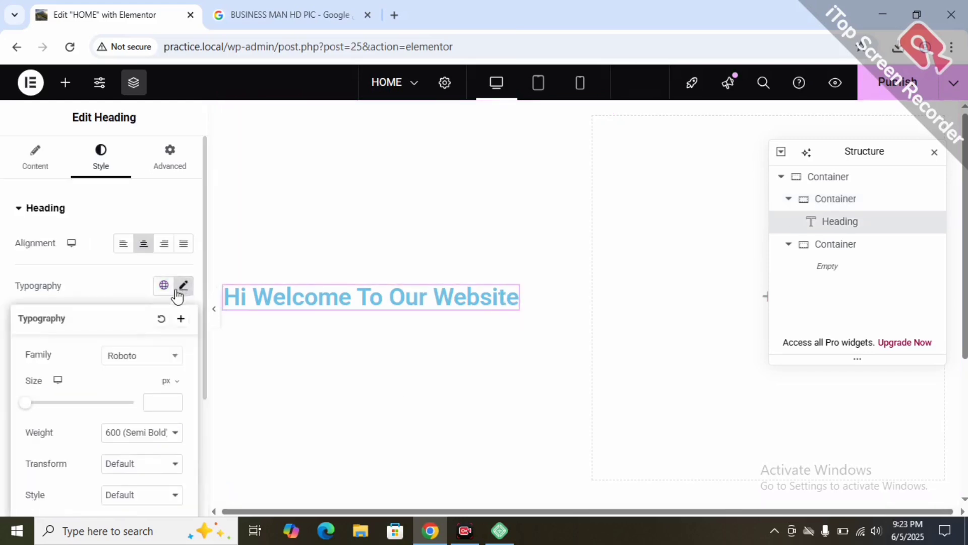
{"action": "left_click", "coordinate": [174, 363]}
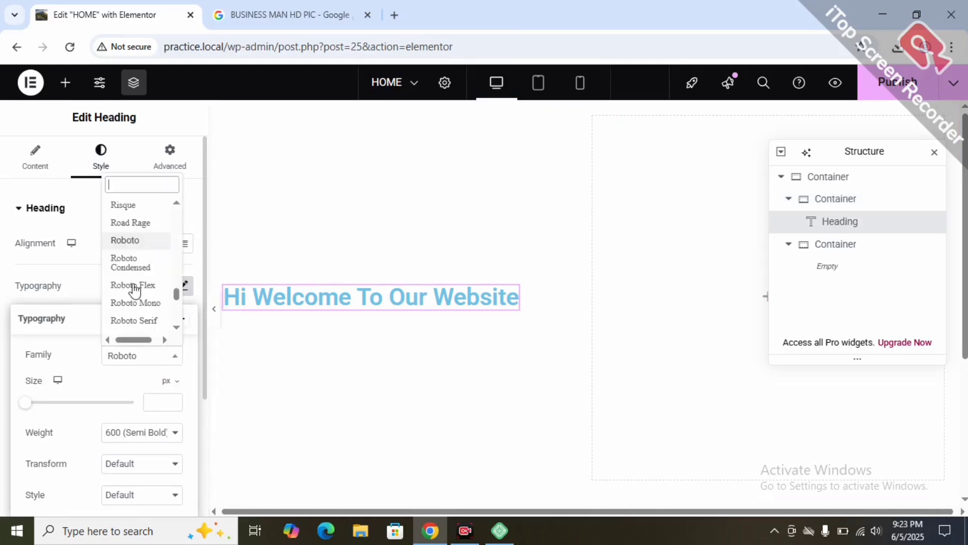
{"action": "left_click", "coordinate": [140, 228]}
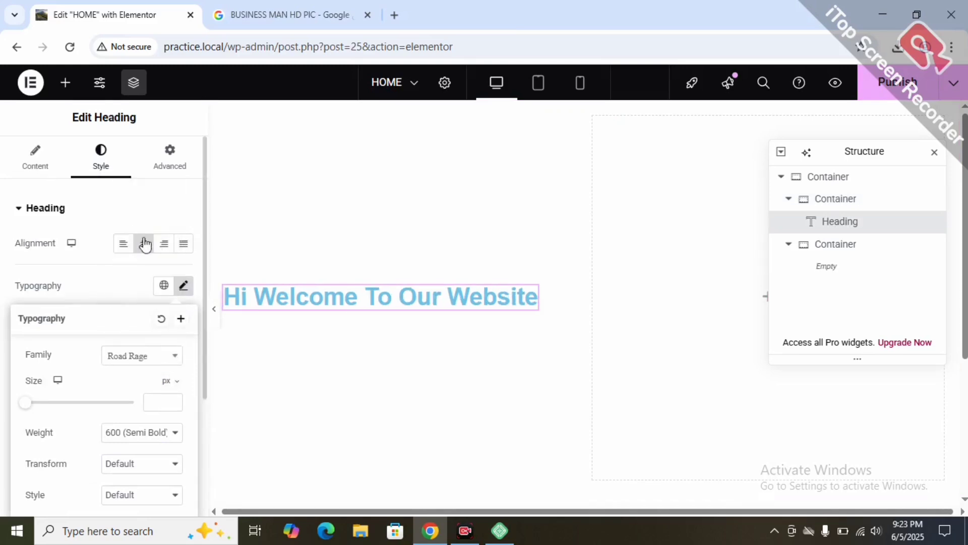
{"action": "left_click", "coordinate": [172, 360]}
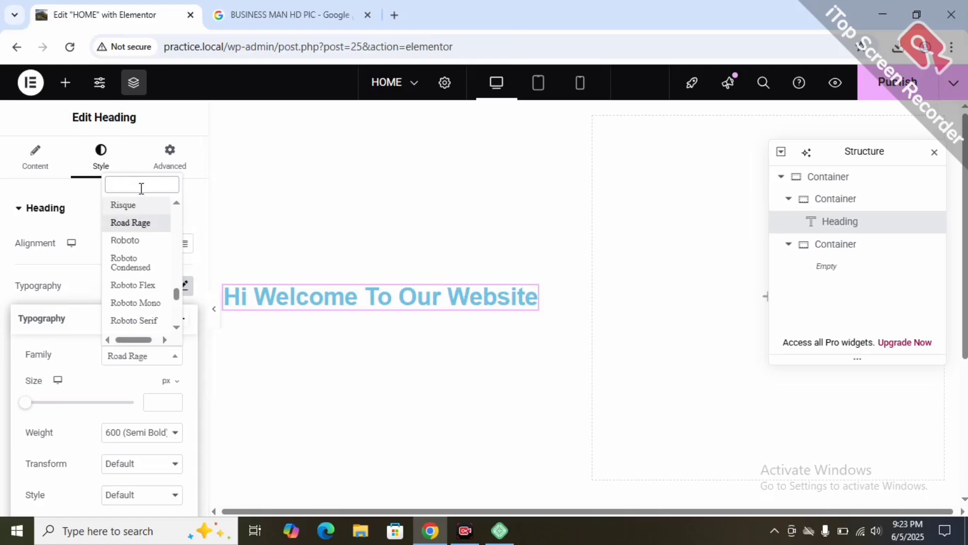
{"action": "type", "text": "poppins"}
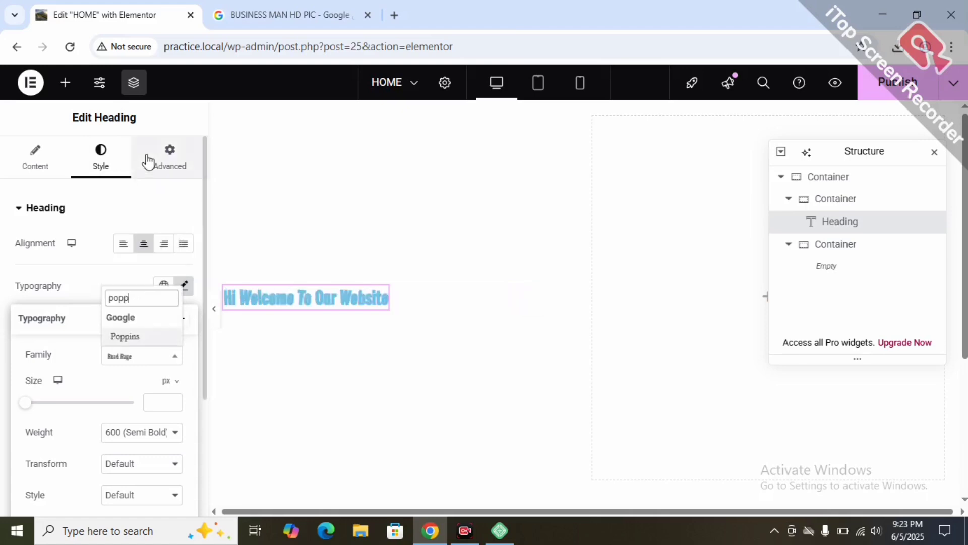
{"action": "left_click", "coordinate": [127, 337]}
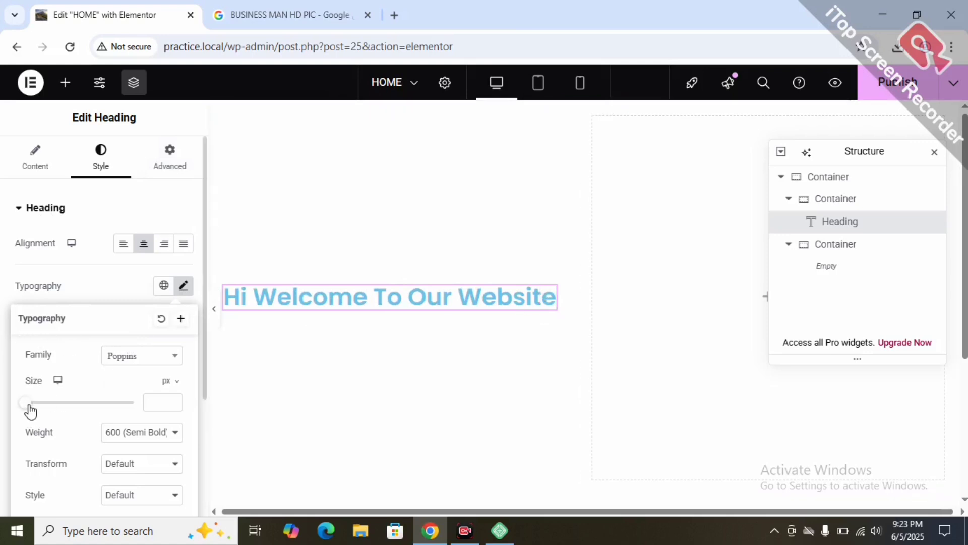
Step: Set the heading's font size to 60 px and its weight to 700 (Bold)
{"action": "left_click_drag", "start_coordinate": [28, 403], "coordinate": [53, 412]}
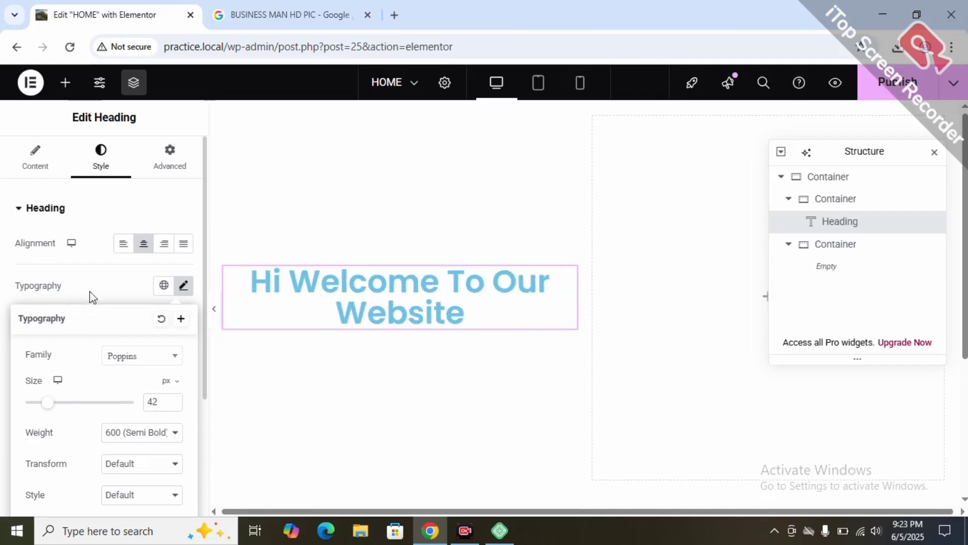
{"action": "left_click_drag", "start_coordinate": [49, 410], "coordinate": [62, 414]}
{"action": "scroll", "coordinate": [129, 330], "scroll_direction": "down", "scroll_amount": 3}
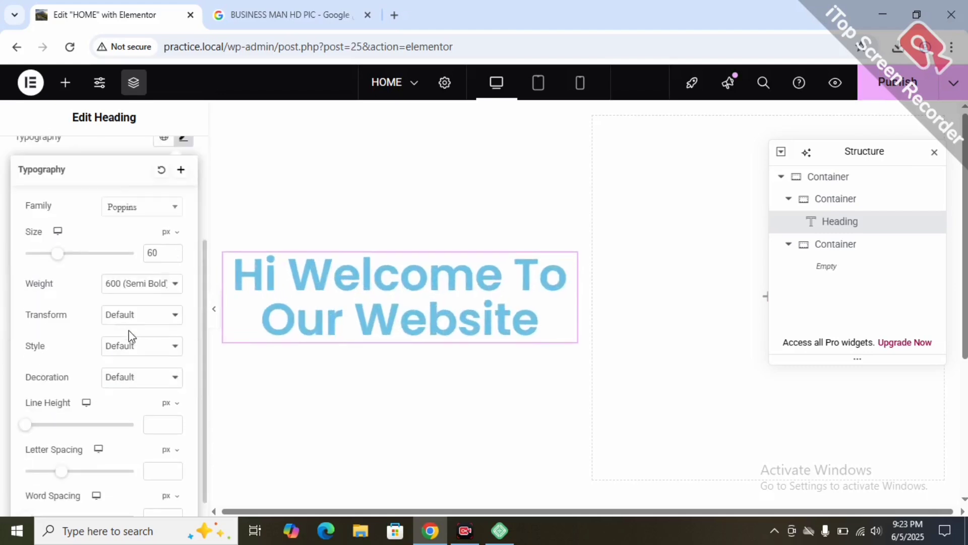
{"action": "left_click", "coordinate": [136, 284]}
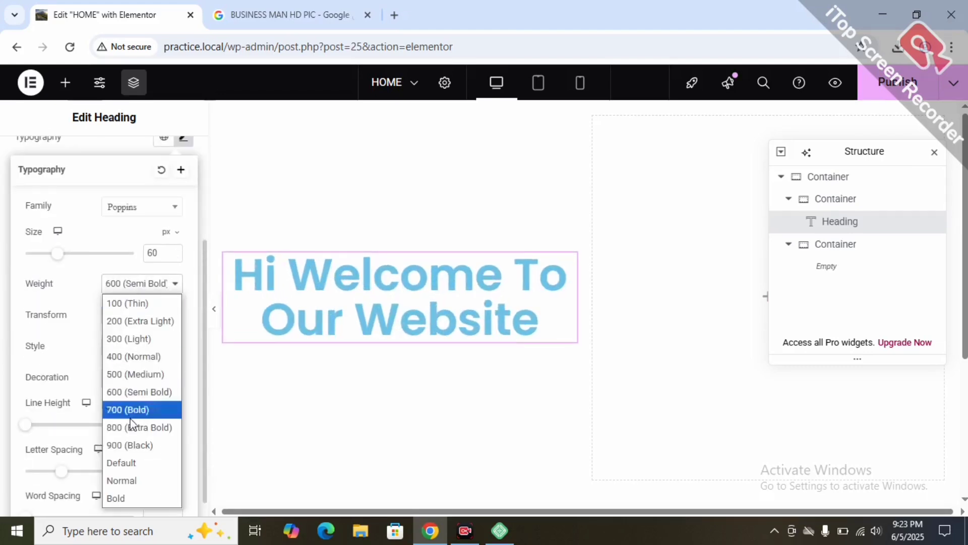
{"action": "left_click", "coordinate": [130, 446]}
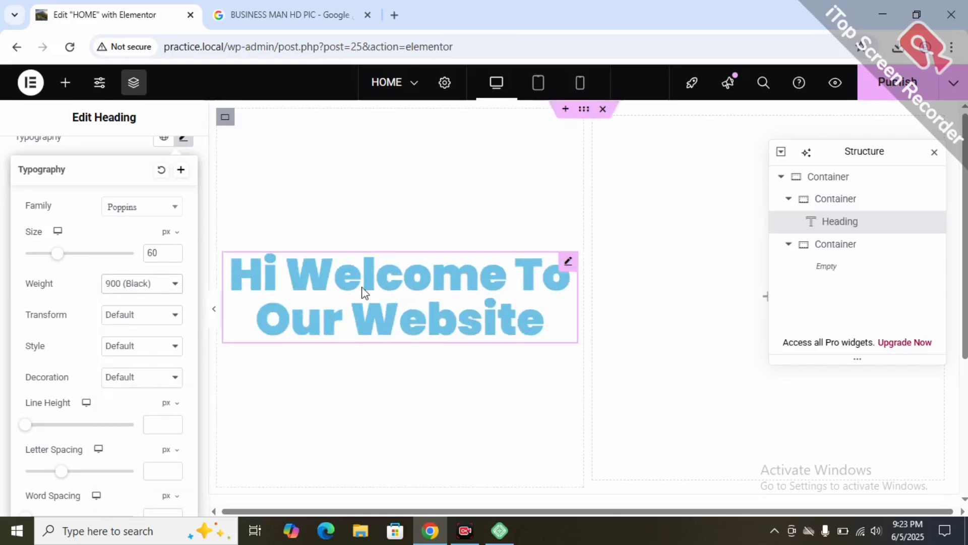
{"action": "left_click", "coordinate": [162, 284]}
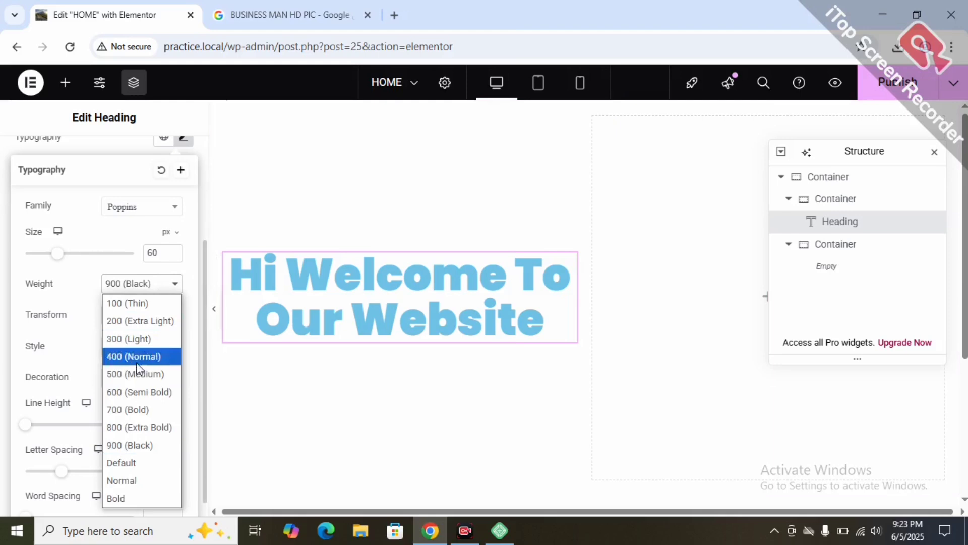
{"action": "left_click", "coordinate": [130, 428]}
{"action": "left_click", "coordinate": [142, 284]}
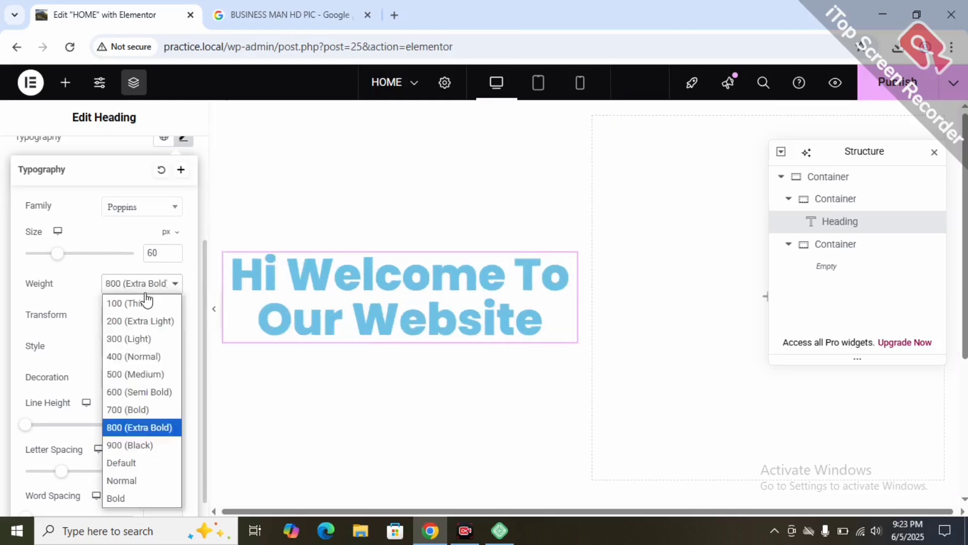
{"action": "left_click", "coordinate": [132, 411]}
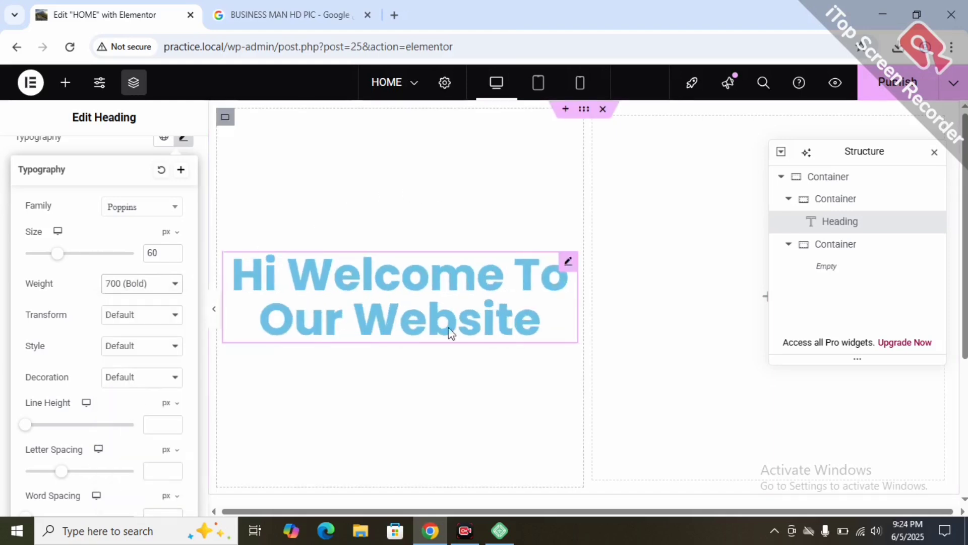
{"action": "scroll", "coordinate": [414, 303], "scroll_direction": "down", "scroll_amount": 4}
{"action": "scroll", "coordinate": [399, 227], "scroll_direction": "up", "scroll_amount": 4}
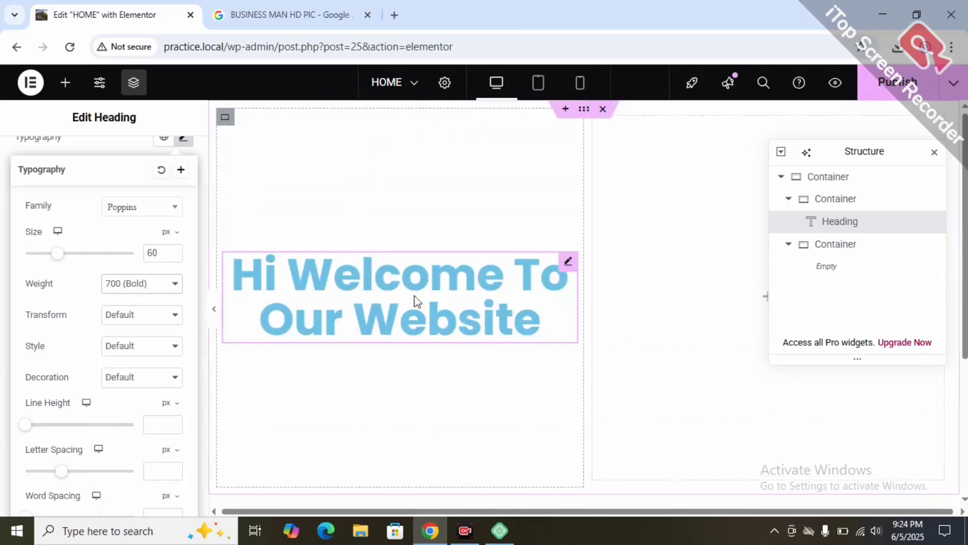
{"action": "scroll", "coordinate": [156, 324], "scroll_direction": "down", "scroll_amount": 1}
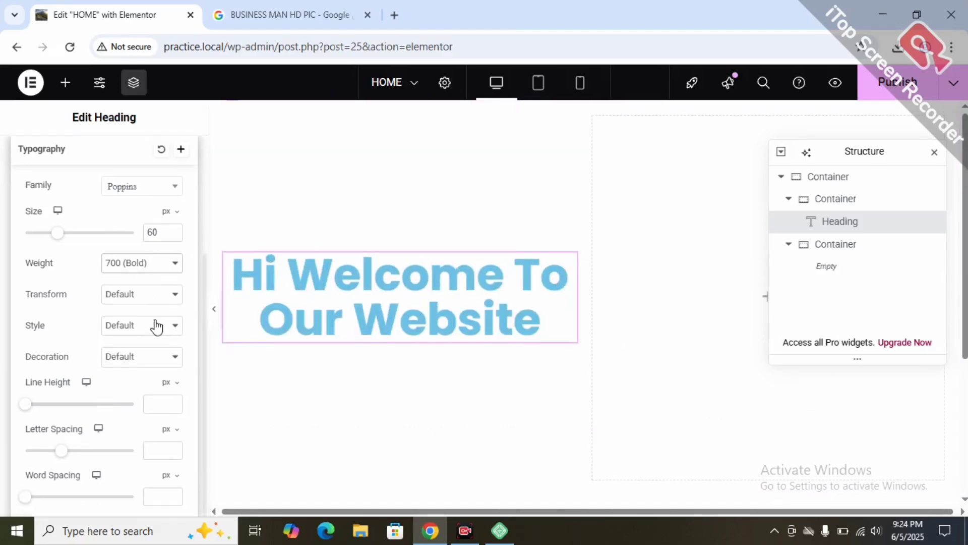
Step: Add a Text Editor widget below the heading in the first nested container
{"action": "left_click", "coordinate": [66, 83]}
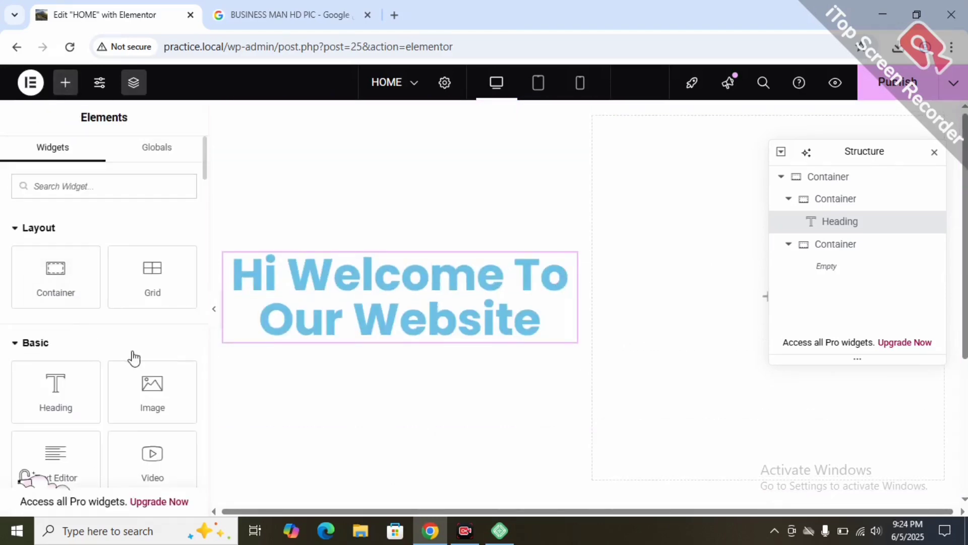
{"action": "scroll", "coordinate": [55, 278], "scroll_direction": "down", "scroll_amount": 5}
{"action": "scroll", "coordinate": [55, 277], "scroll_direction": "down", "scroll_amount": 2}
{"action": "scroll", "coordinate": [55, 278], "scroll_direction": "up", "scroll_amount": 5}
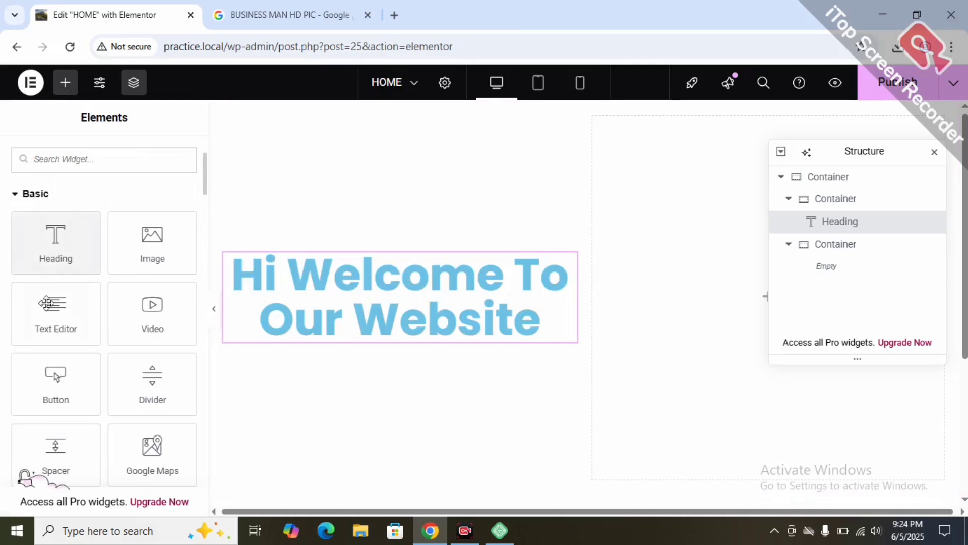
{"action": "left_click_drag", "start_coordinate": [53, 323], "coordinate": [413, 341]}
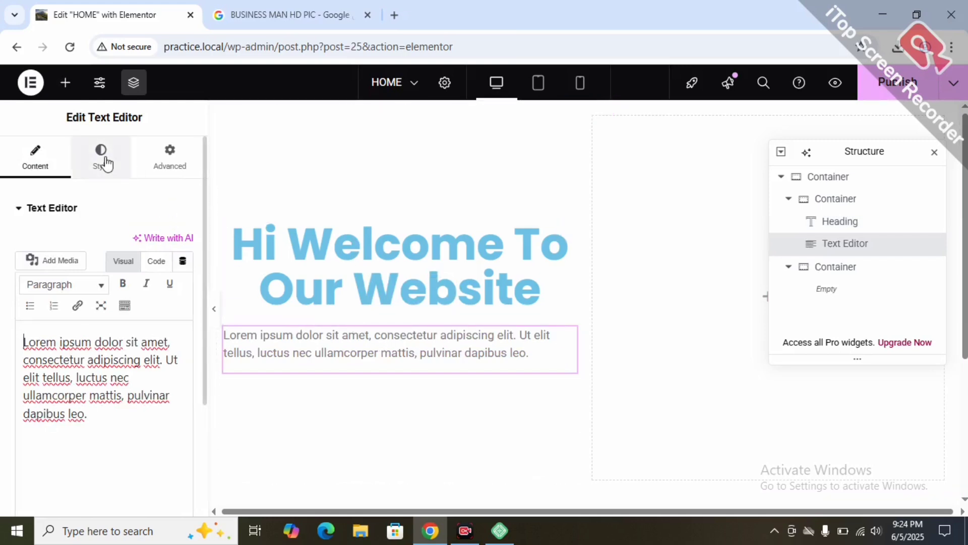
Step: Try the row direction on the first nested container's items, ending with Column - vertical
{"action": "left_click", "coordinate": [799, 201]}
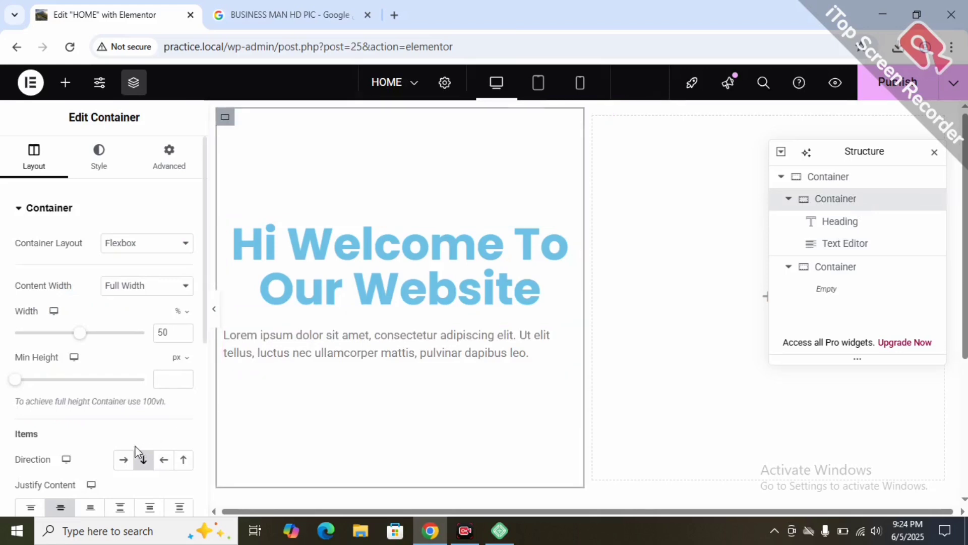
{"action": "scroll", "coordinate": [135, 449], "scroll_direction": "down", "scroll_amount": 3}
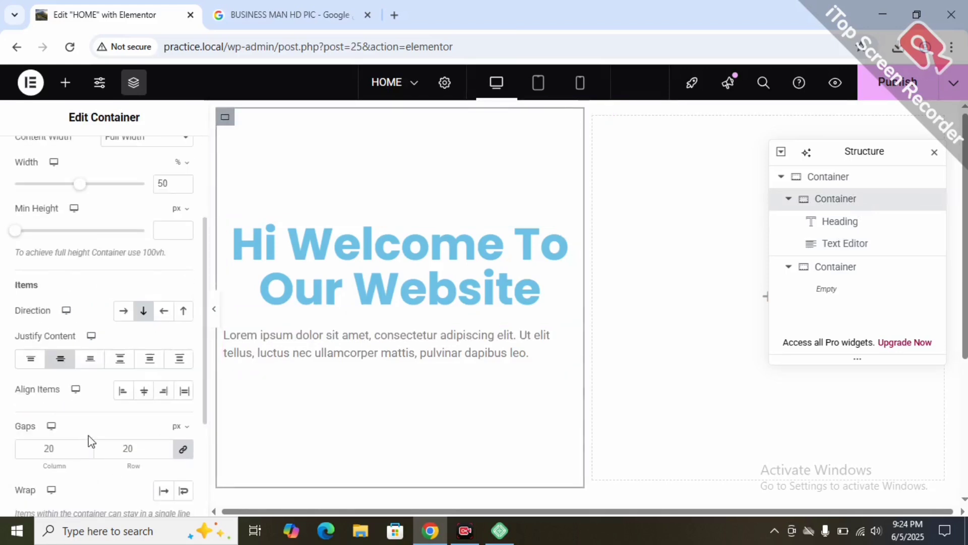
{"action": "left_click", "coordinate": [122, 313]}
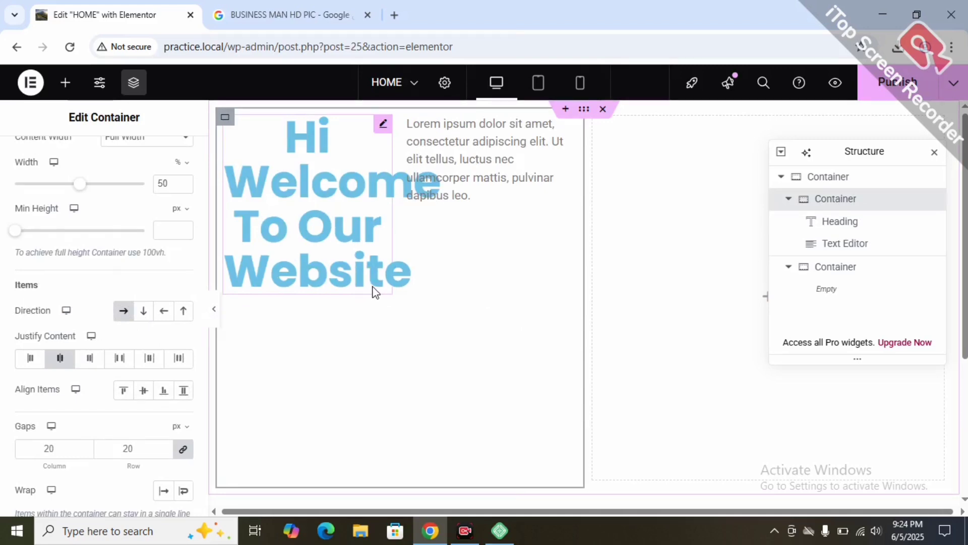
{"action": "left_click", "coordinate": [143, 311]}
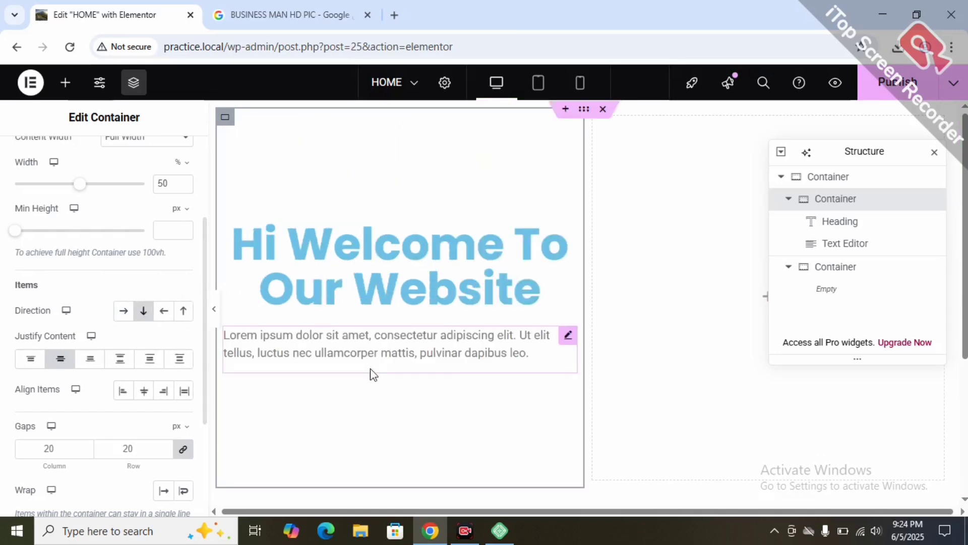
{"action": "left_click", "coordinate": [123, 310]}
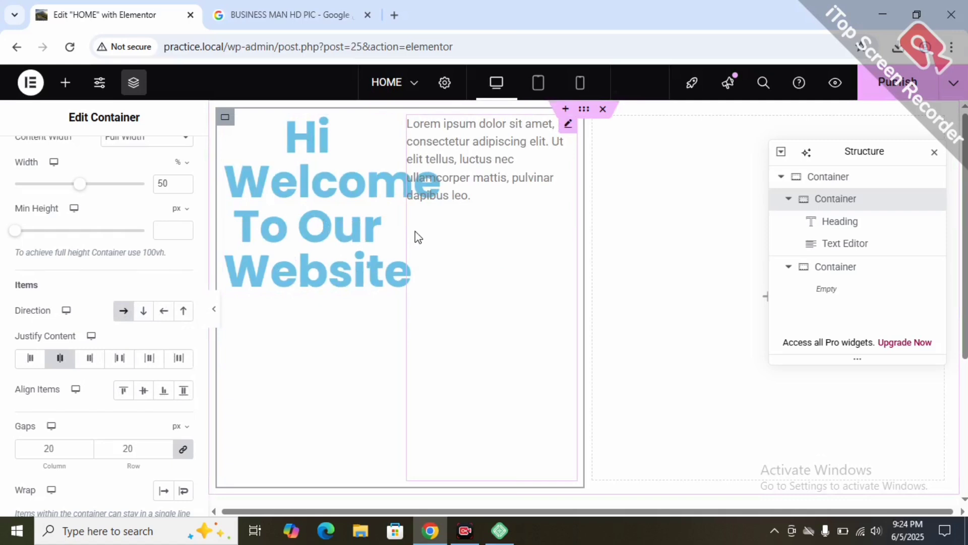
{"action": "left_click", "coordinate": [144, 316]}
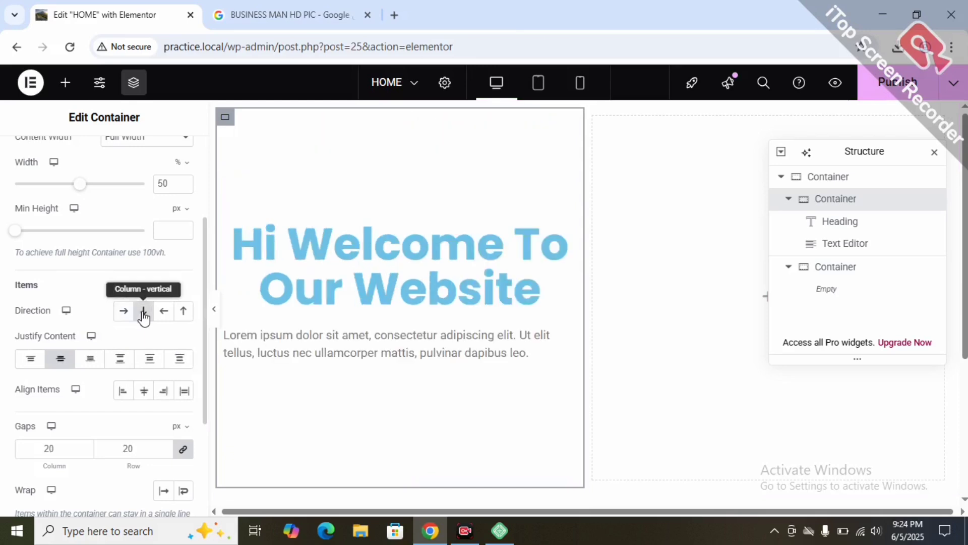
Step: Replace the placeholder text in the Text Editor widget below the heading with "WELCOME TO MATEEN TECH SOLUTION"
{"action": "scroll", "coordinate": [553, 287], "scroll_direction": "down", "scroll_amount": 4}
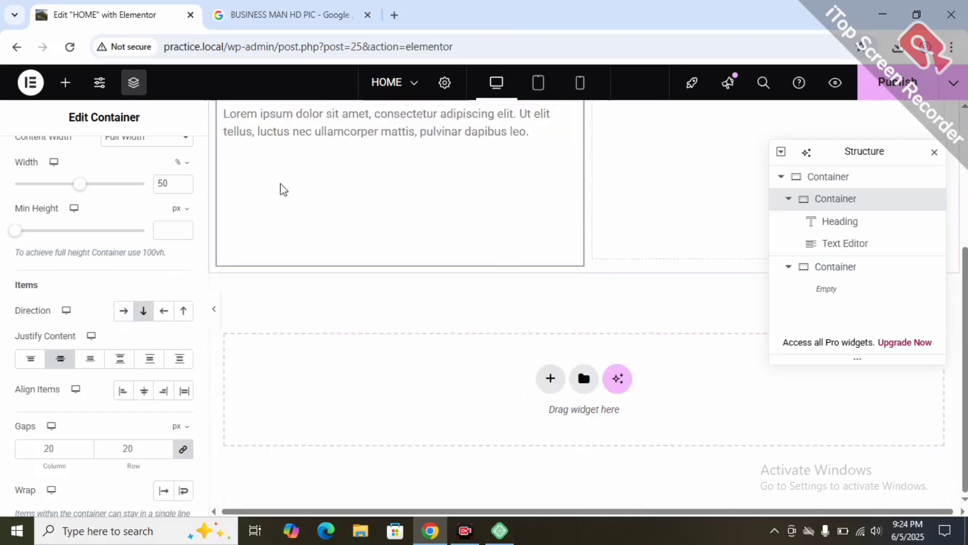
{"action": "scroll", "coordinate": [555, 151], "scroll_direction": "up", "scroll_amount": 3}
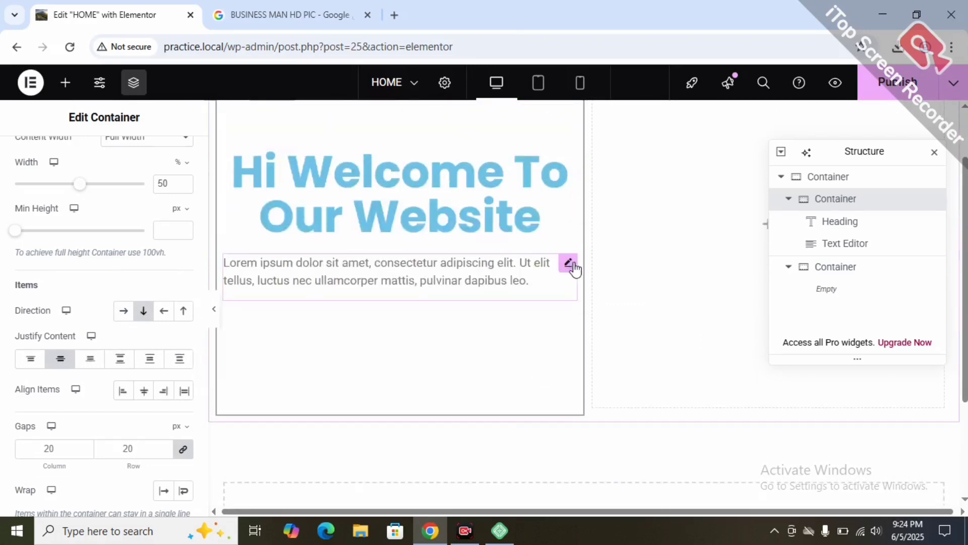
{"action": "left_click", "coordinate": [569, 264]}
{"action": "left_click_drag", "start_coordinate": [93, 420], "coordinate": [9, 340]}
{"action": "key", "text": "BackSpace"}
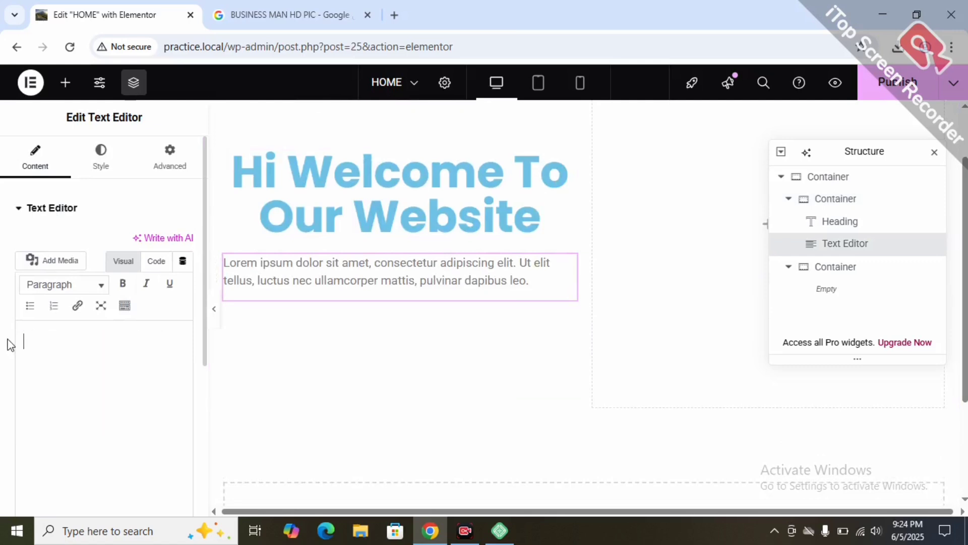
{"action": "type", "text": "WE"}
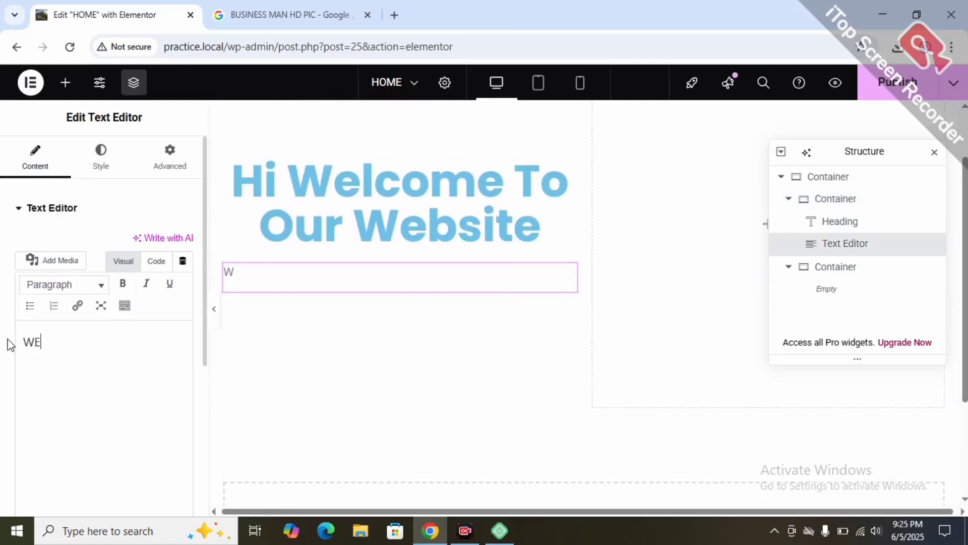
{"action": "type", "text": "LC"}
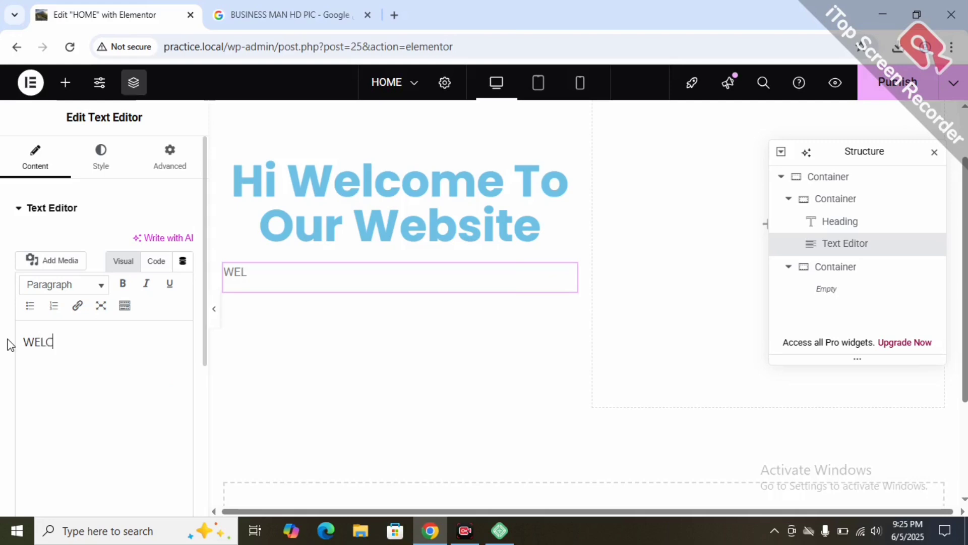
{"action": "type", "text": "OME TO MA"}
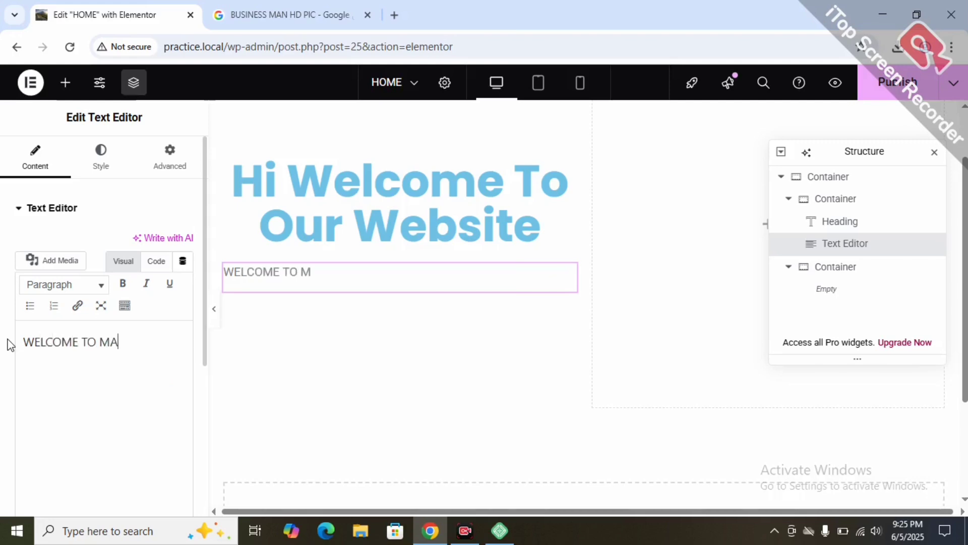
{"action": "type", "text": "TEEN TECH "}
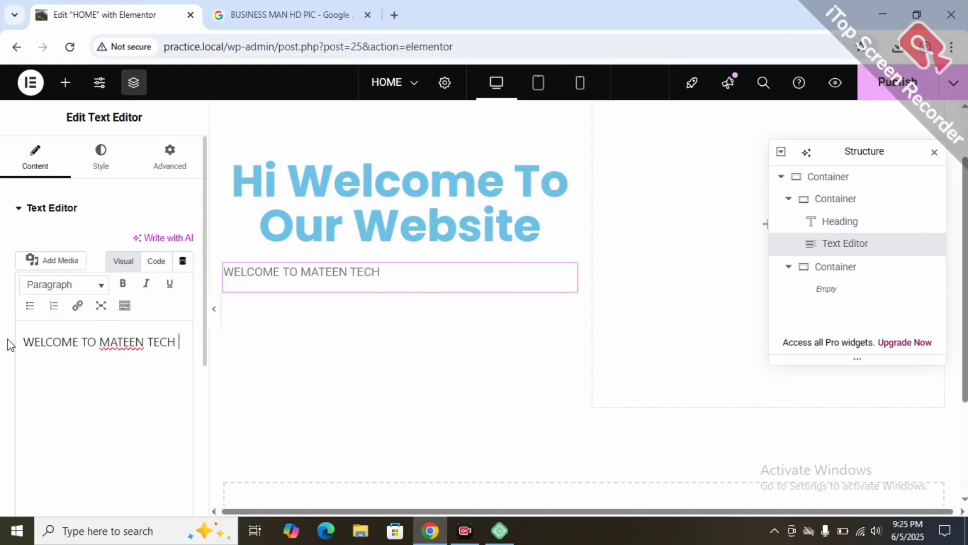
{"action": "type", "text": "SOLU"}
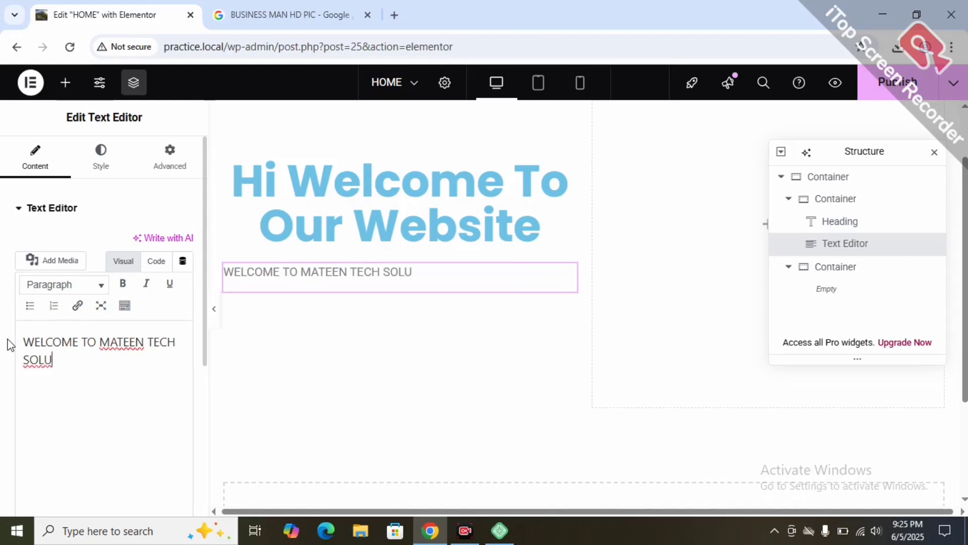
{"action": "type", "text": "TION"}
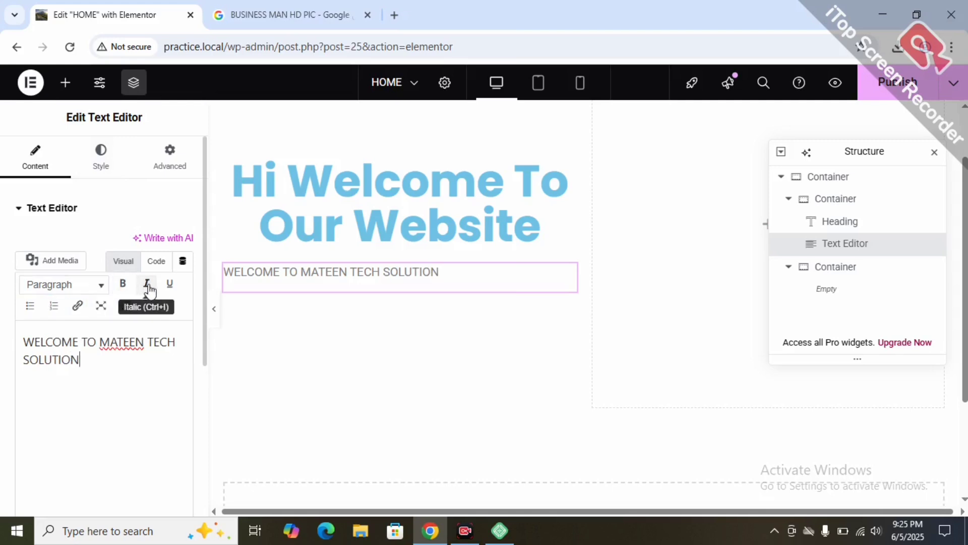
Step: Format the whole welcome sentence in the Text Editor widget as bold, italic and underlined
{"action": "left_click_drag", "start_coordinate": [89, 354], "coordinate": [23, 339]}
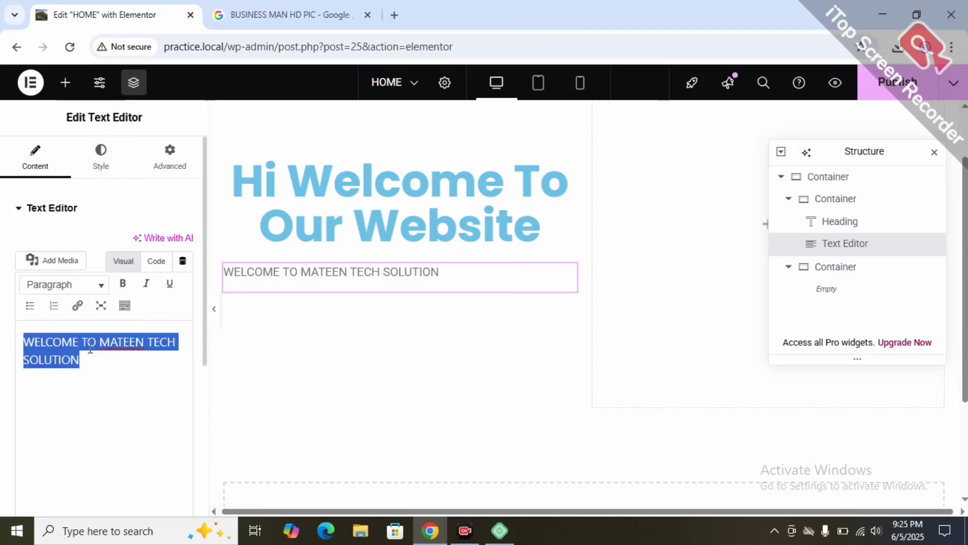
{"action": "left_click", "coordinate": [123, 283]}
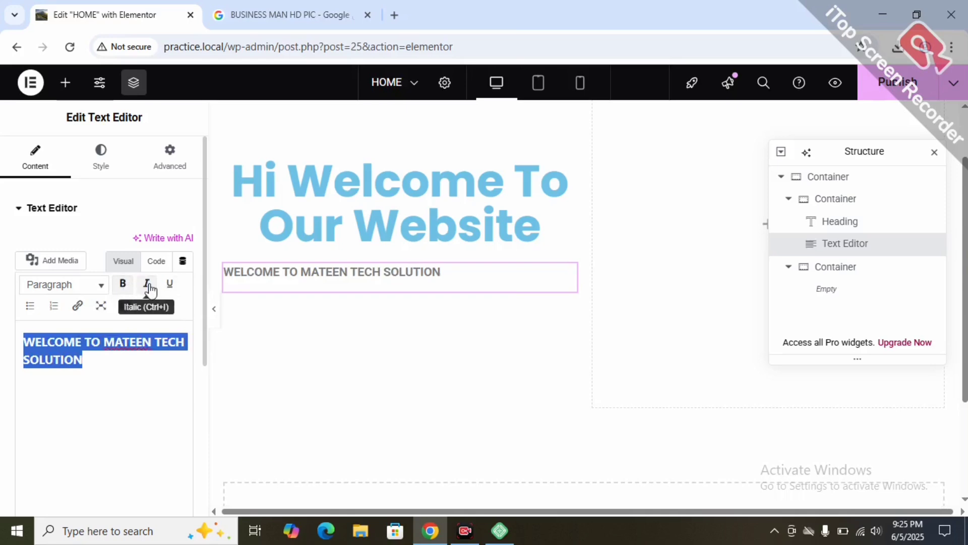
{"action": "left_click", "coordinate": [147, 284]}
{"action": "left_click", "coordinate": [168, 287]}
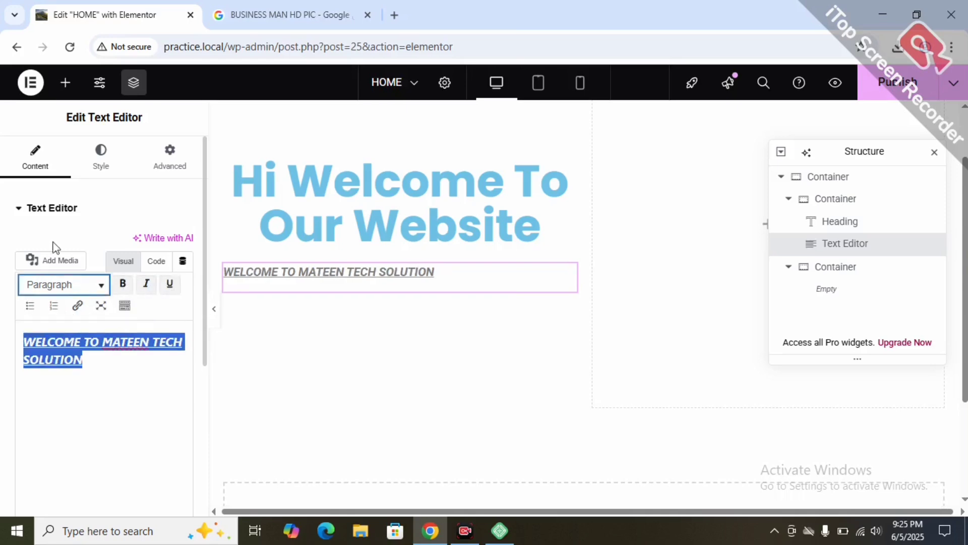
Step: Center-align the Text Editor widget's text and set its paragraph spacing to 0 px
{"action": "left_click", "coordinate": [124, 163]}
{"action": "left_click", "coordinate": [143, 245]}
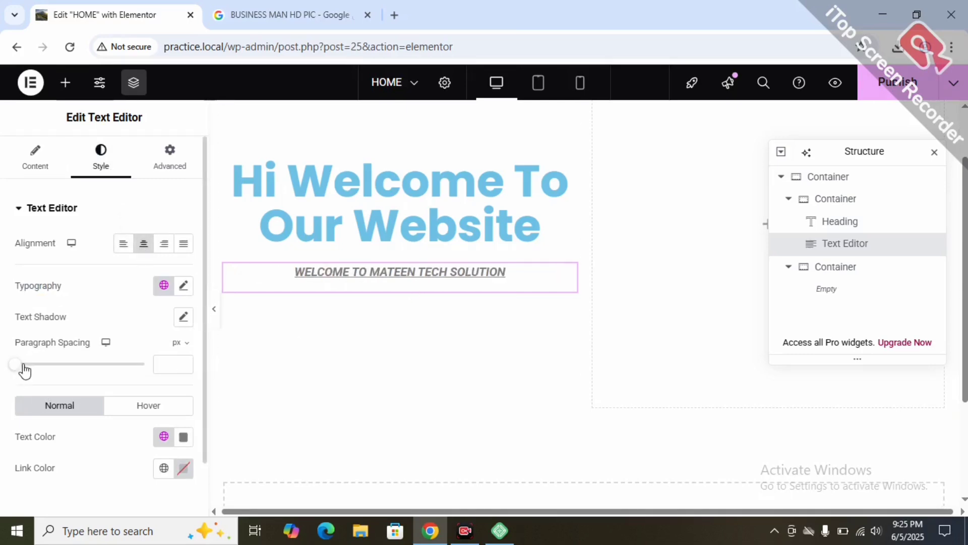
{"action": "left_click_drag", "start_coordinate": [18, 369], "coordinate": [16, 366]}
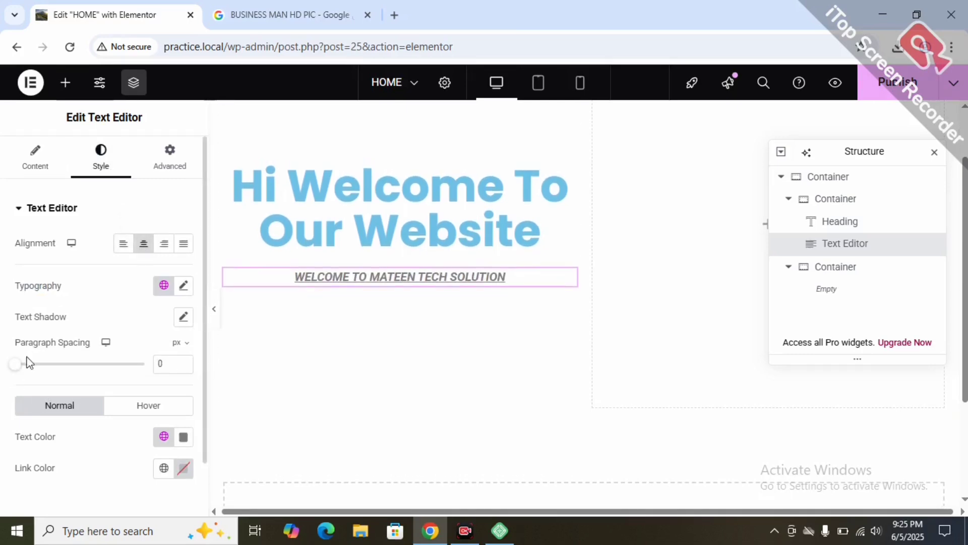
Step: Set the typography weight of the Text Editor widget to 600 (Semi Bold)
{"action": "left_click", "coordinate": [183, 288]}
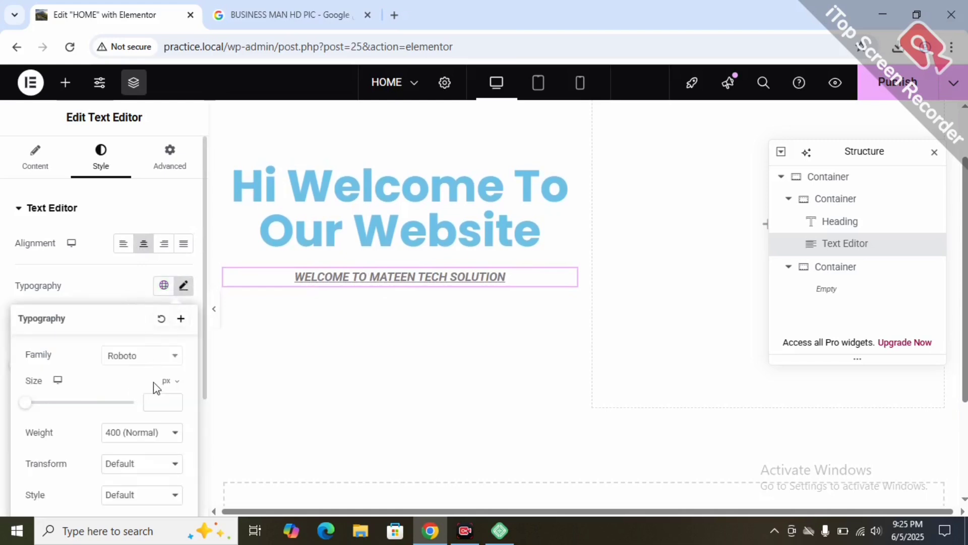
{"action": "scroll", "coordinate": [149, 337], "scroll_direction": "down", "scroll_amount": 4}
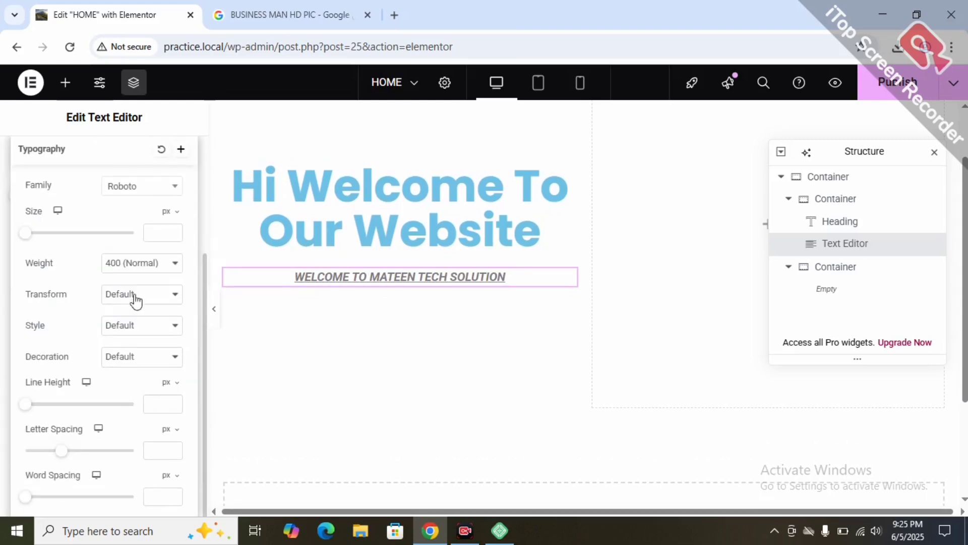
{"action": "left_click", "coordinate": [139, 262]}
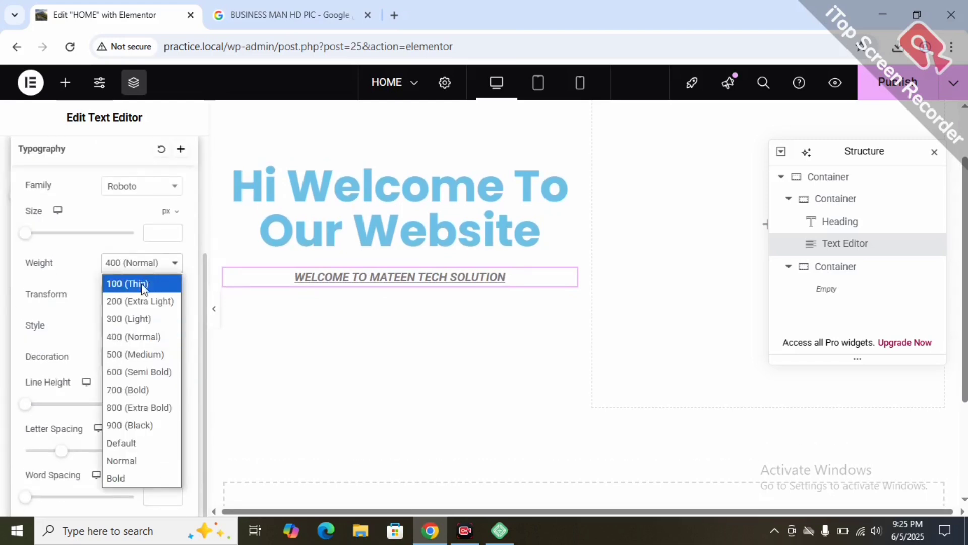
{"action": "left_click", "coordinate": [125, 373]}
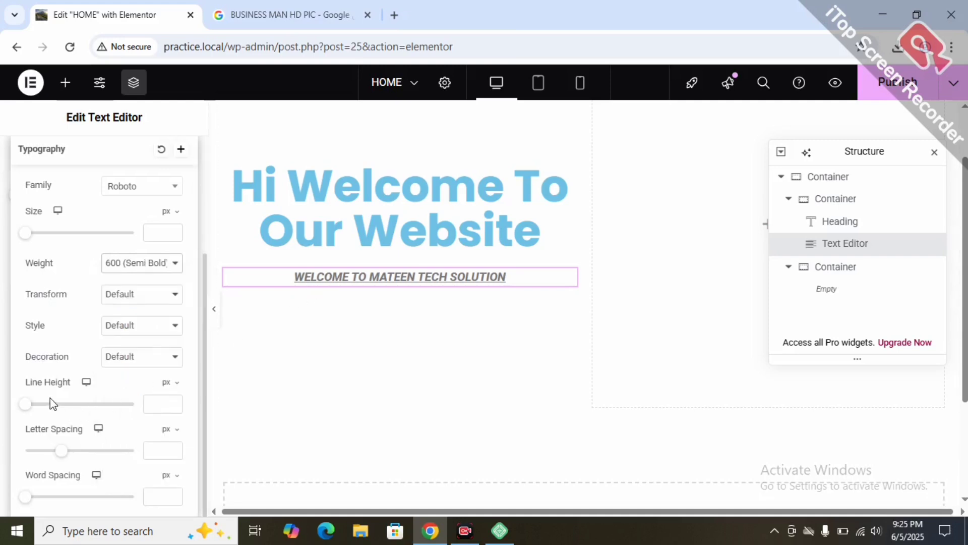
{"action": "scroll", "coordinate": [106, 367], "scroll_direction": "up", "scroll_amount": 3}
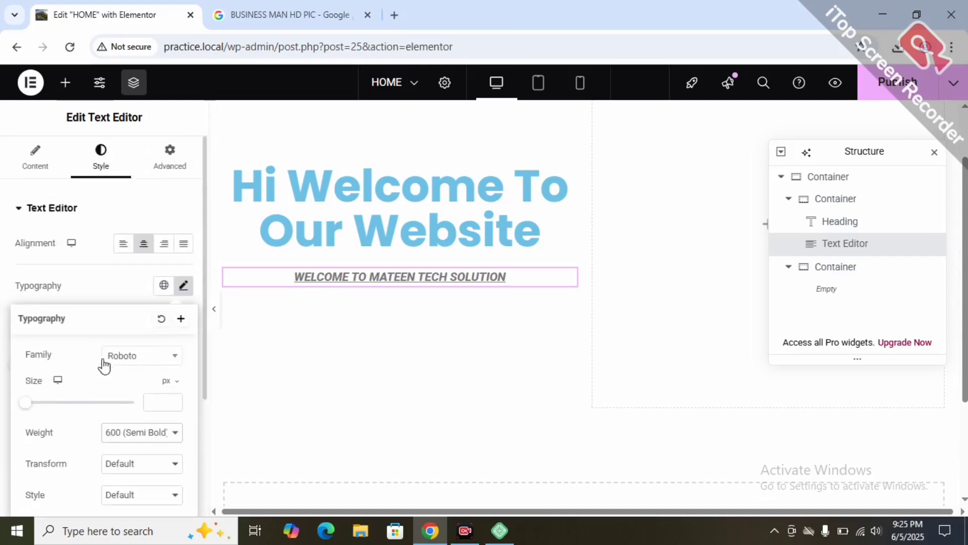
Step: Set the Text Editor widget's letter spacing to 5.7 px and its word spacing to 13 px
{"action": "scroll", "coordinate": [102, 363], "scroll_direction": "down", "scroll_amount": 3}
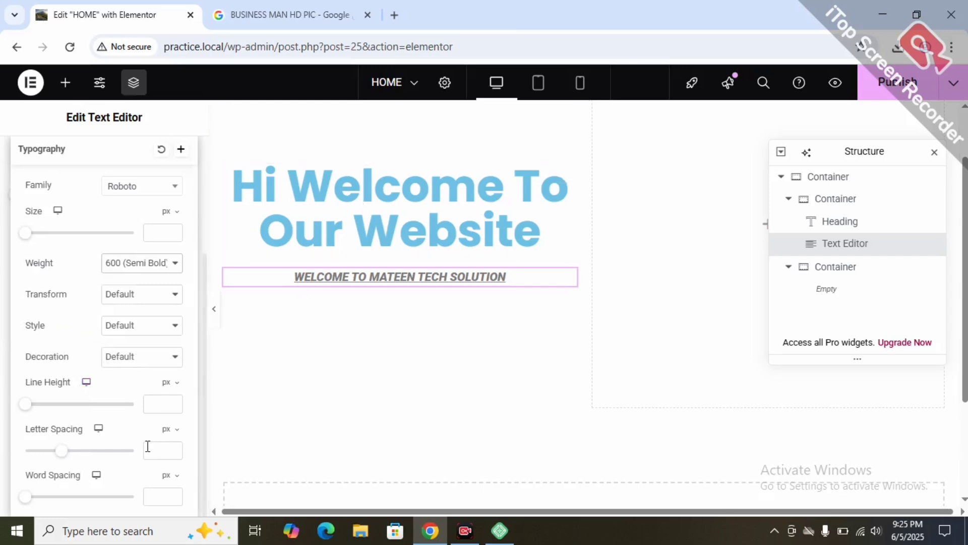
{"action": "left_click_drag", "start_coordinate": [60, 455], "coordinate": [99, 446]}
{"action": "left_click_drag", "start_coordinate": [28, 500], "coordinate": [54, 498]}
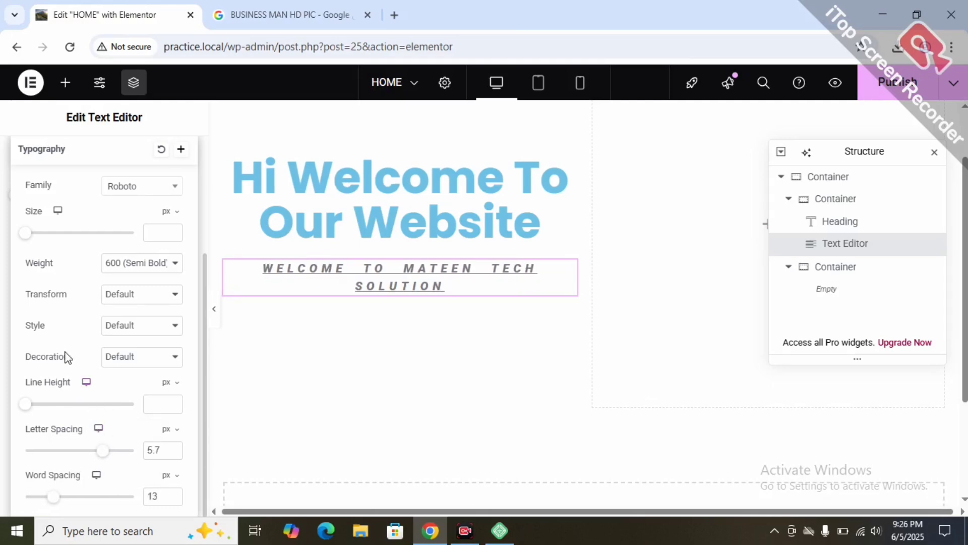
Step: Try the Underline and Overline decorations on the Text Editor widget's text, ending with Underline
{"action": "left_click", "coordinate": [160, 334]}
{"action": "left_click", "coordinate": [158, 335]}
{"action": "left_click", "coordinate": [140, 359]}
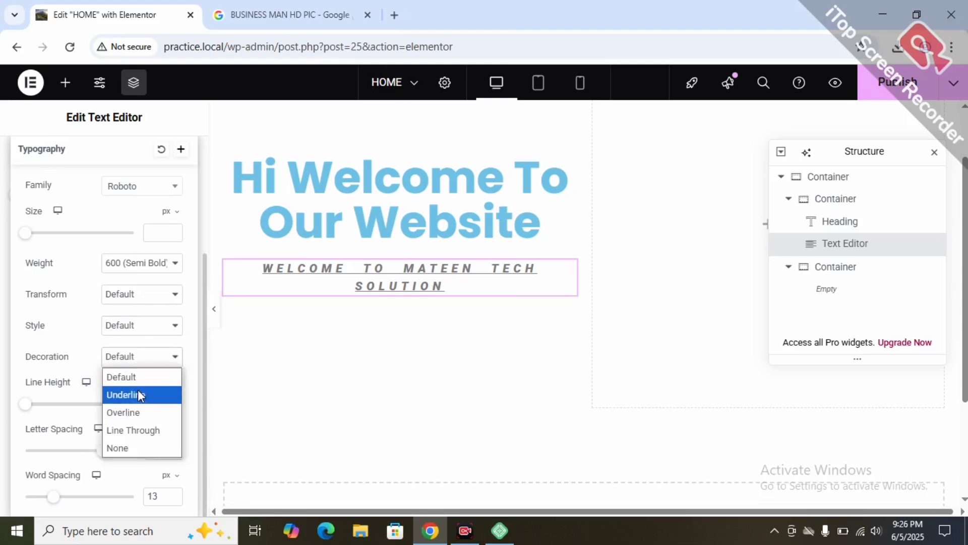
{"action": "left_click", "coordinate": [138, 396]}
{"action": "left_click", "coordinate": [137, 361]}
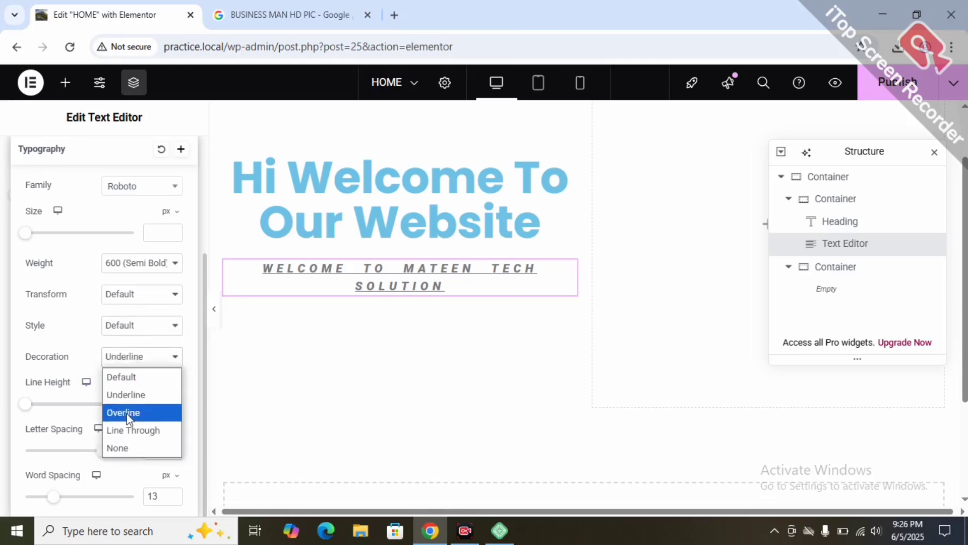
{"action": "left_click", "coordinate": [129, 412]}
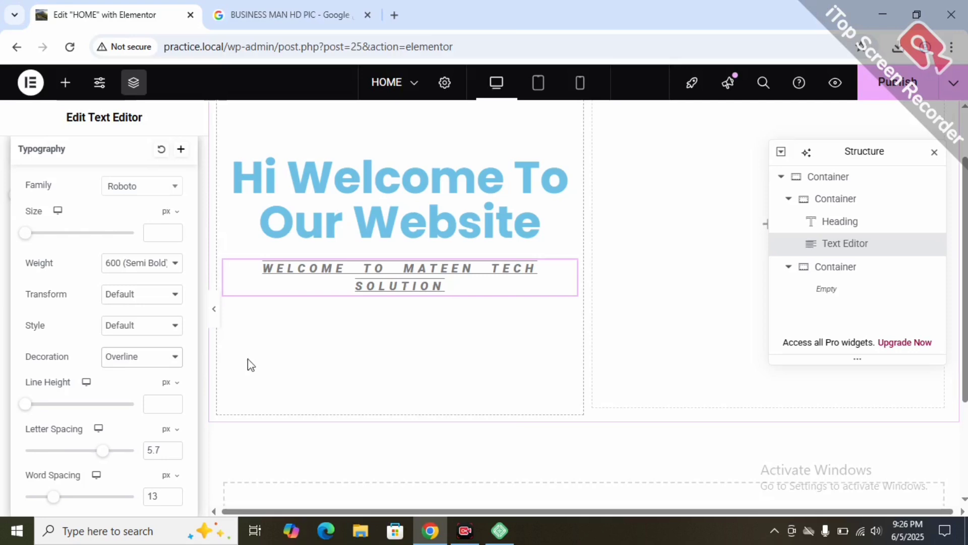
{"action": "double_click", "coordinate": [139, 357]}
{"action": "left_click", "coordinate": [138, 358]}
{"action": "left_click", "coordinate": [137, 395]}
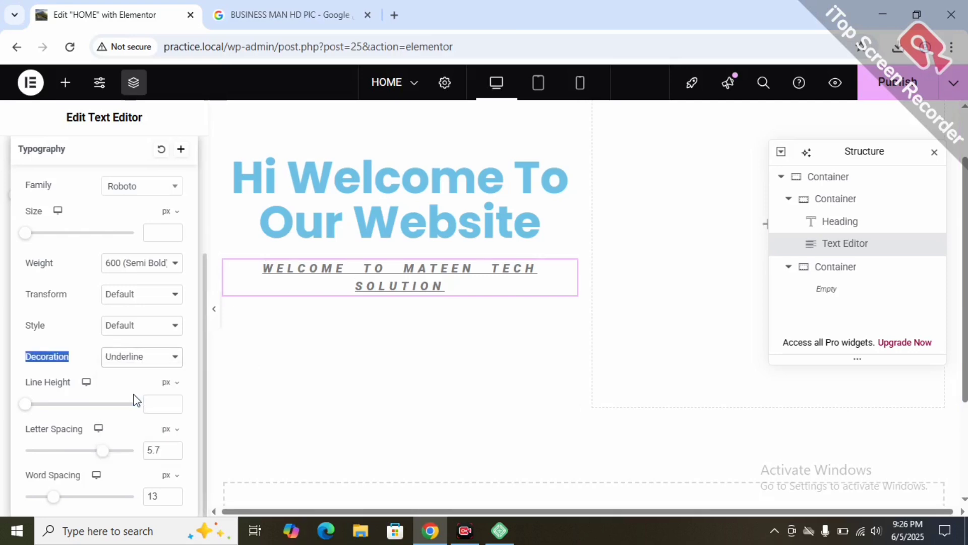
{"action": "scroll", "coordinate": [123, 301], "scroll_direction": "up", "scroll_amount": 3}
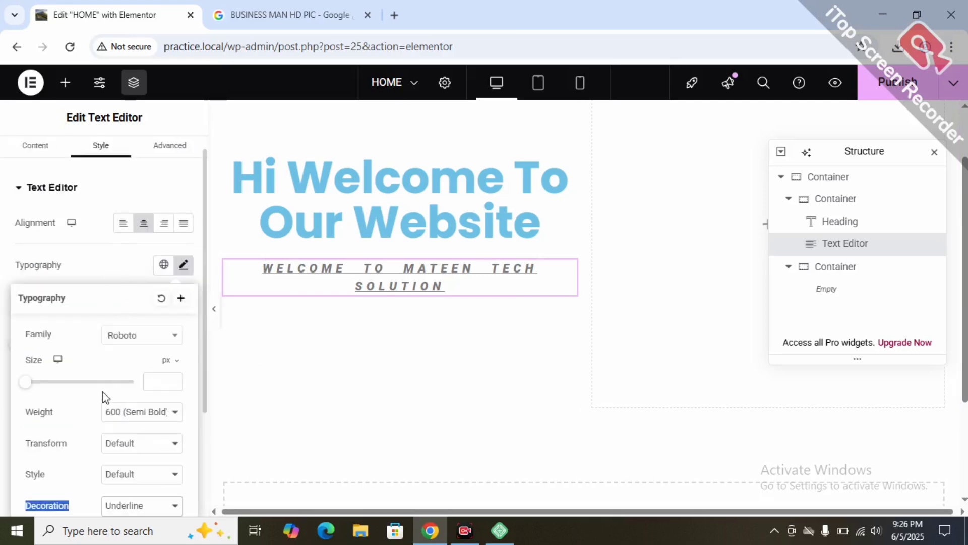
{"action": "scroll", "coordinate": [129, 324], "scroll_direction": "down", "scroll_amount": 3}
{"action": "scroll", "coordinate": [71, 214], "scroll_direction": "up", "scroll_amount": 4}
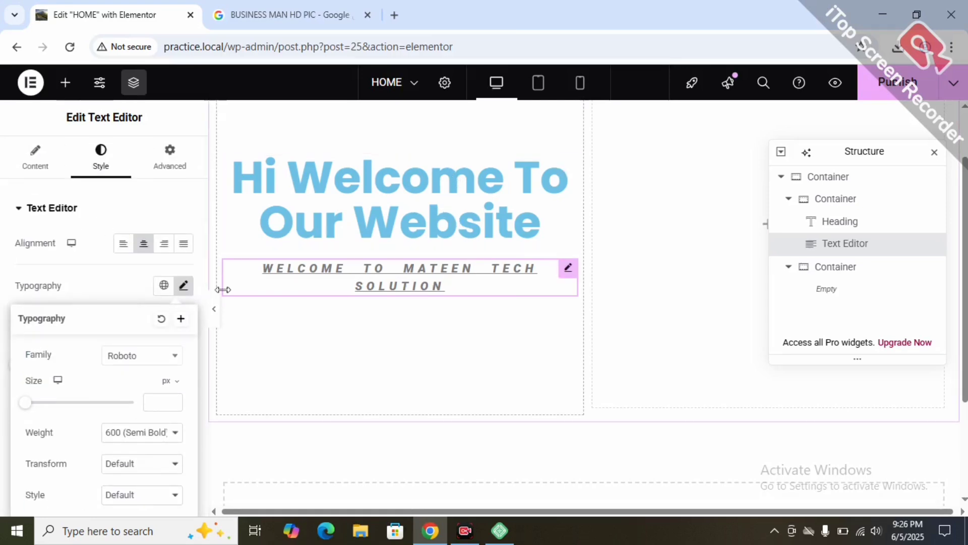
{"action": "left_click", "coordinate": [40, 170]}
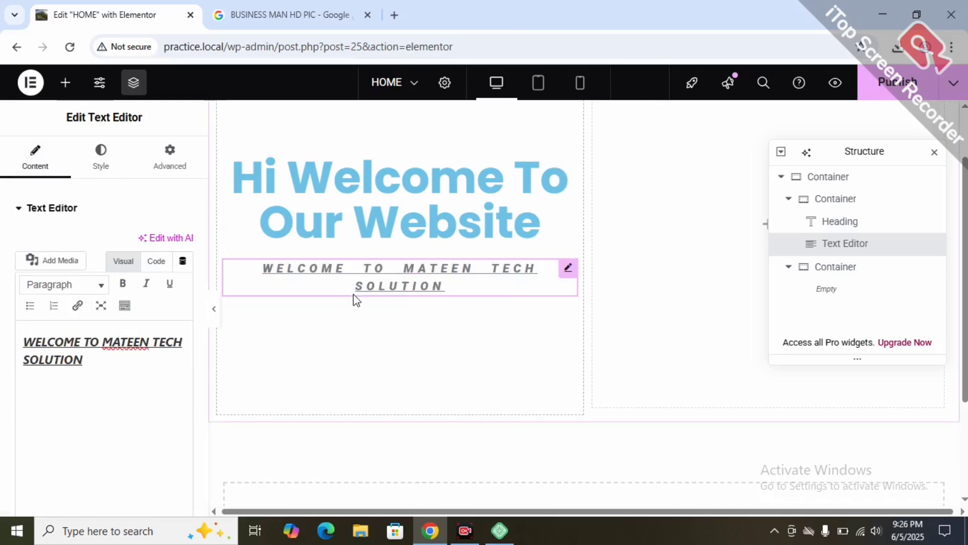
Step: Add a Button widget below the text paragraph in the first nested container and set its text to "SUBSCRIBE"
{"action": "left_click", "coordinate": [65, 91]}
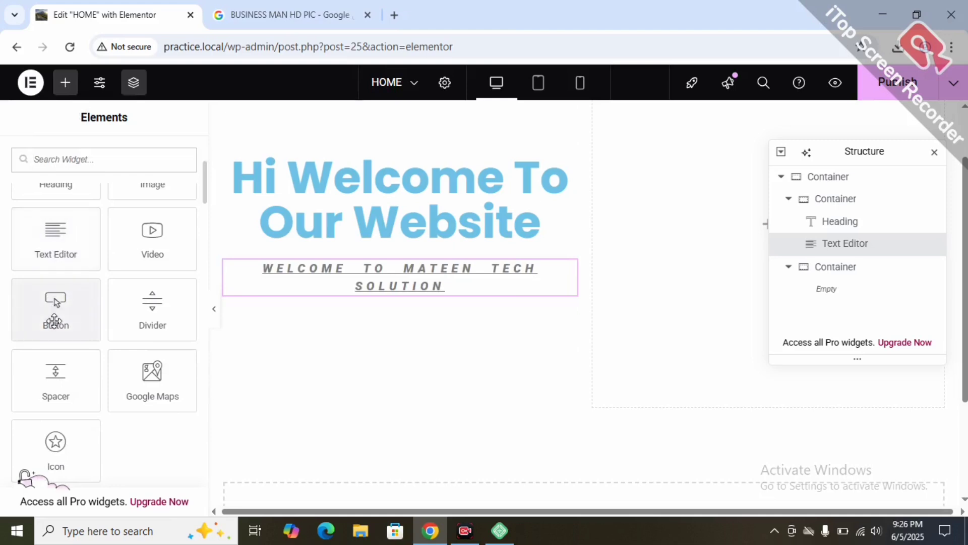
{"action": "left_click_drag", "start_coordinate": [54, 323], "coordinate": [392, 294]}
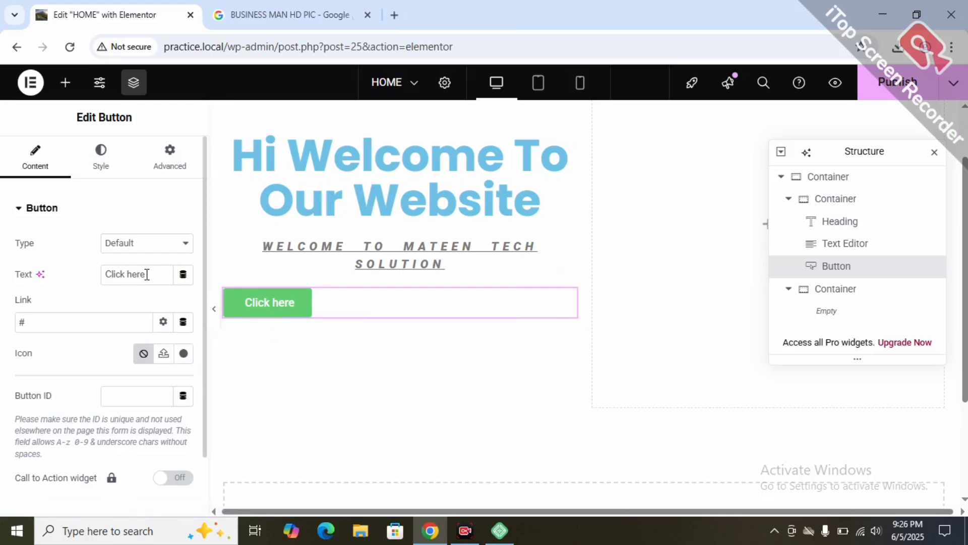
{"action": "left_click_drag", "start_coordinate": [147, 273], "coordinate": [94, 273]}
{"action": "key", "text": "BackSpace"}
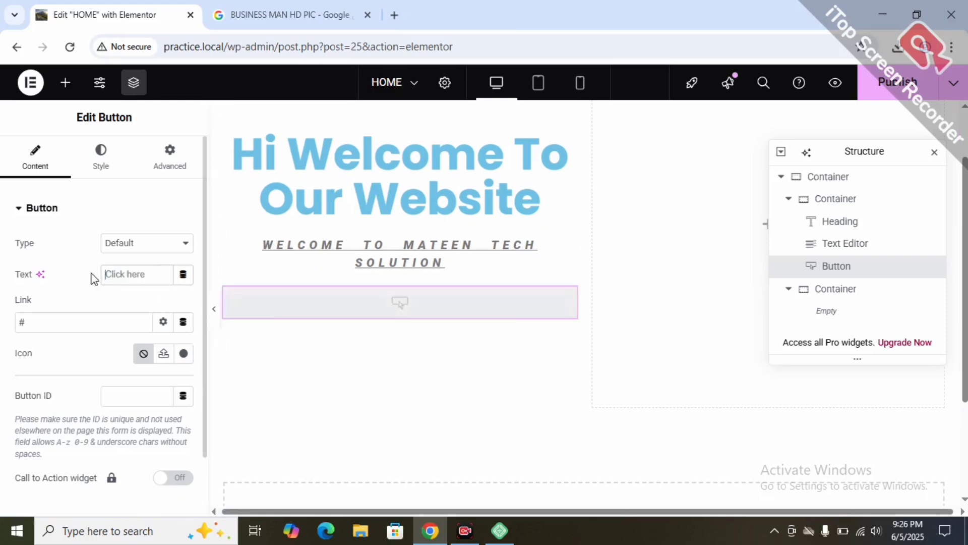
{"action": "type", "text": "SUBSCRIBE"}
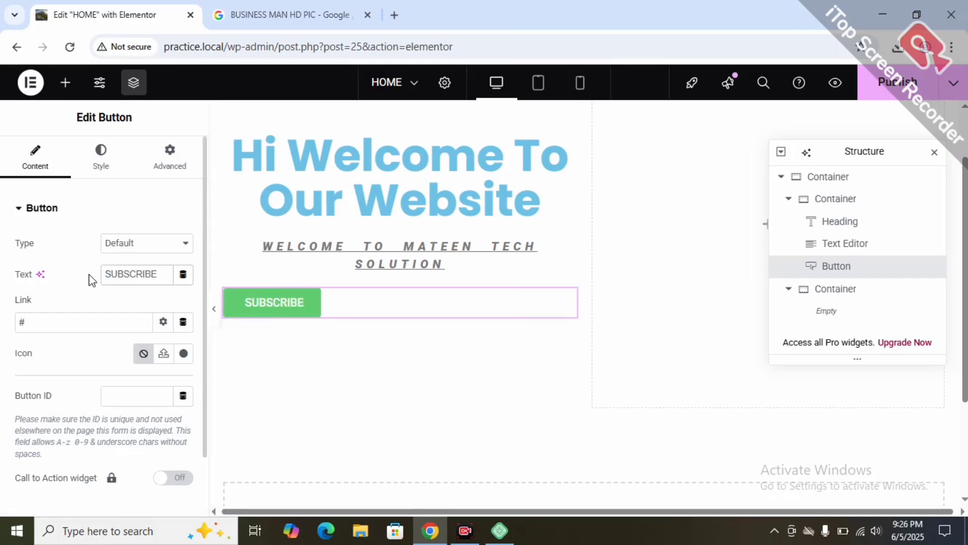
{"action": "left_click", "coordinate": [116, 250]}
{"action": "left_click", "coordinate": [117, 249]}
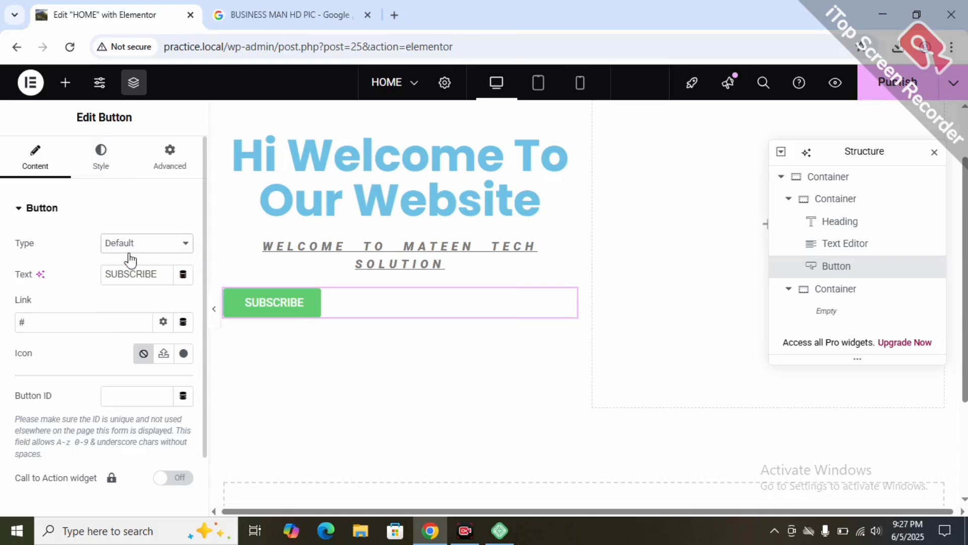
{"action": "scroll", "coordinate": [129, 267], "scroll_direction": "down", "scroll_amount": 2}
{"action": "scroll", "coordinate": [121, 222], "scroll_direction": "up", "scroll_amount": 2}
Step: Center the SUBSCRIBE button within the first nested container
{"action": "left_click", "coordinate": [99, 164]}
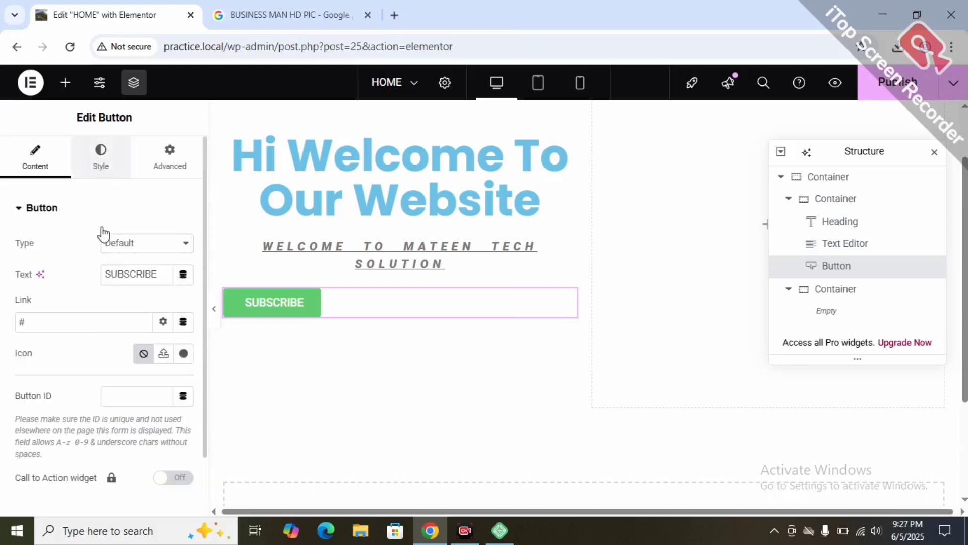
{"action": "left_click", "coordinate": [183, 275]}
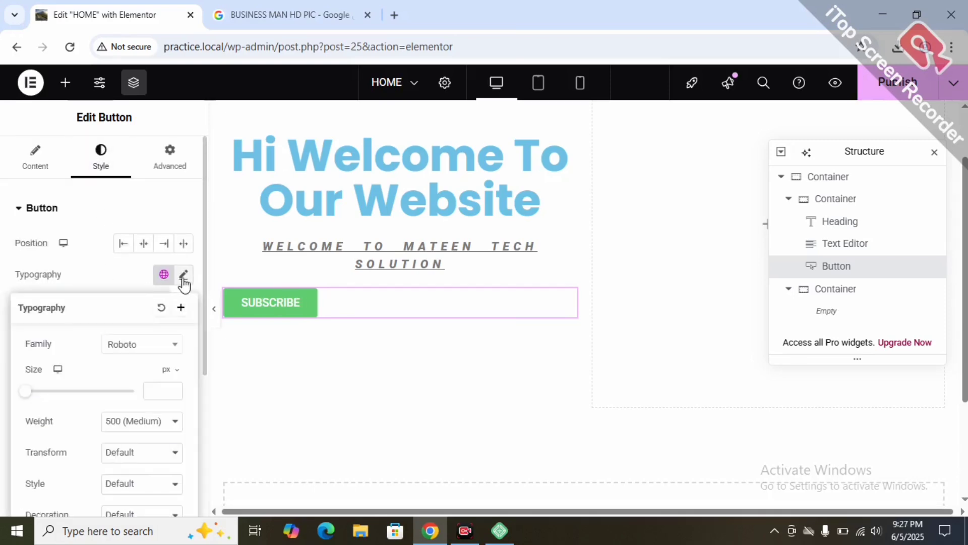
{"action": "left_click", "coordinate": [151, 217]}
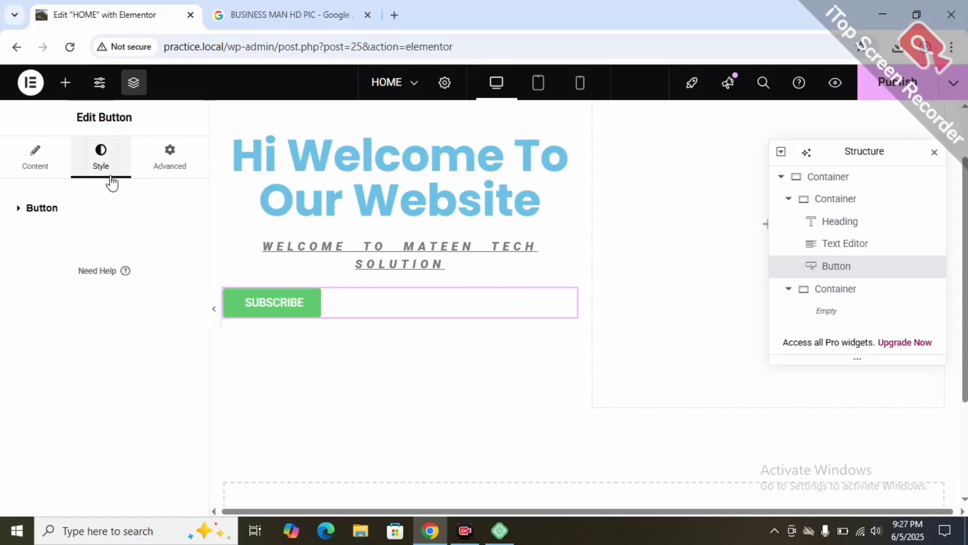
{"action": "left_click", "coordinate": [21, 215]}
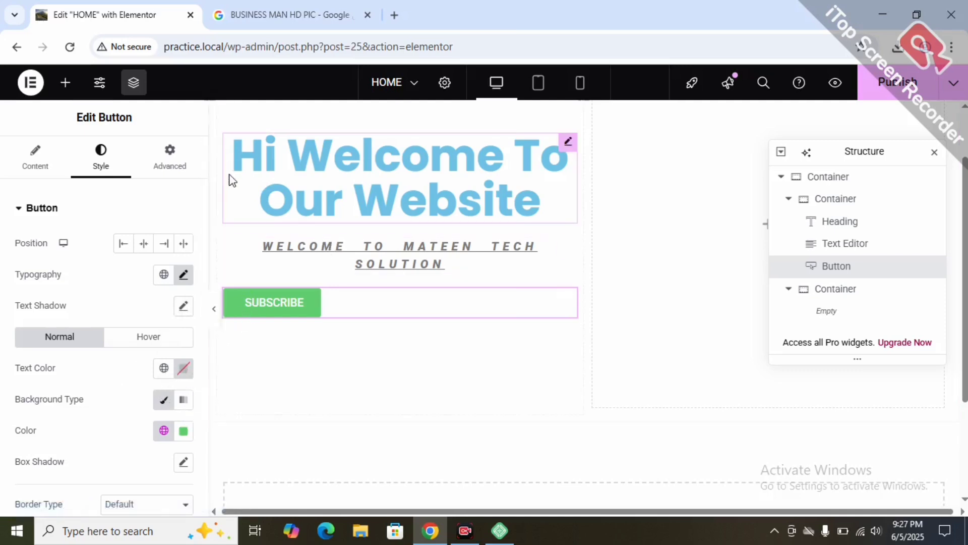
{"action": "left_click", "coordinate": [144, 244]}
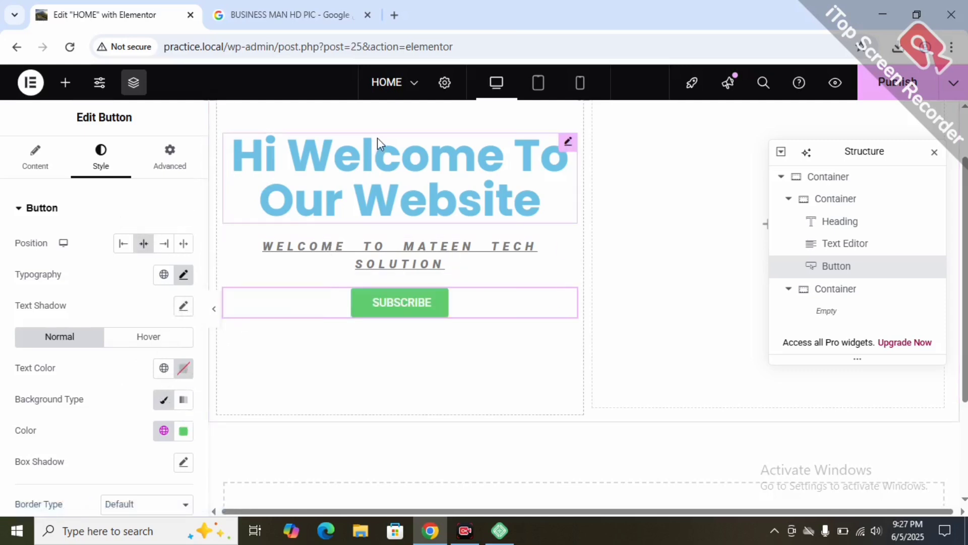
Step: Set the SUBSCRIBE button's background color to black (#000000)
{"action": "left_click", "coordinate": [182, 430]}
{"action": "left_click_drag", "start_coordinate": [167, 344], "coordinate": [164, 376]}
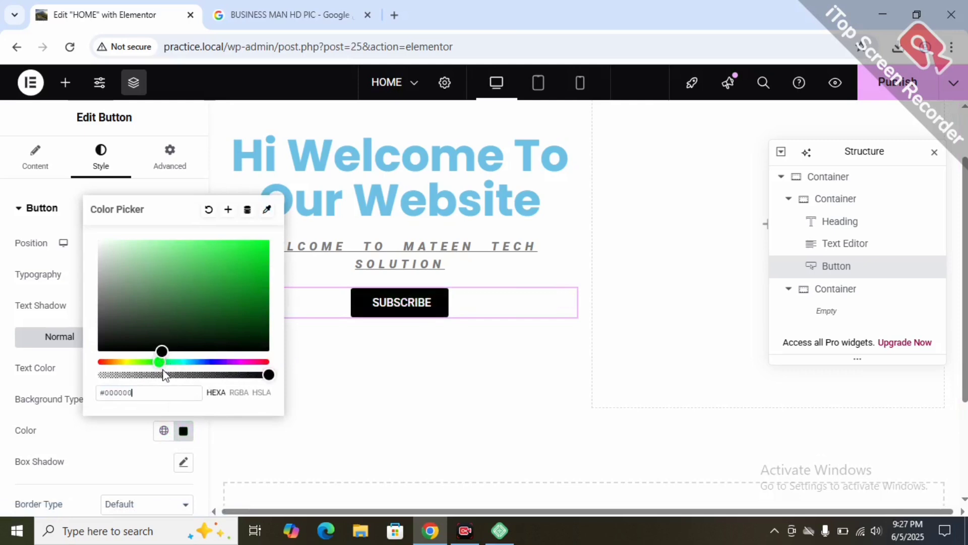
{"action": "left_click", "coordinate": [477, 386]}
Step: Set the text color of the Text Editor widget below the heading to near-black (#040202)
{"action": "left_click", "coordinate": [386, 253]}
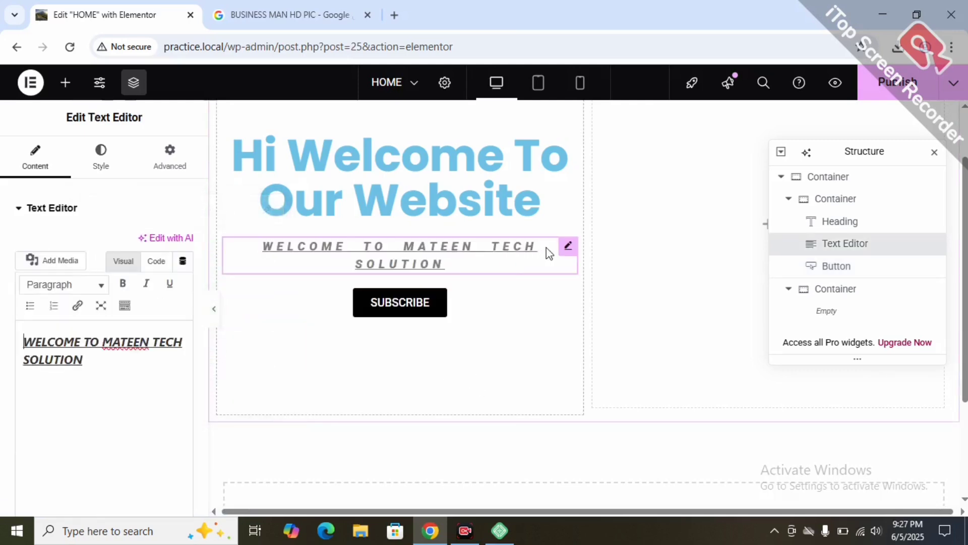
{"action": "left_click", "coordinate": [101, 169]}
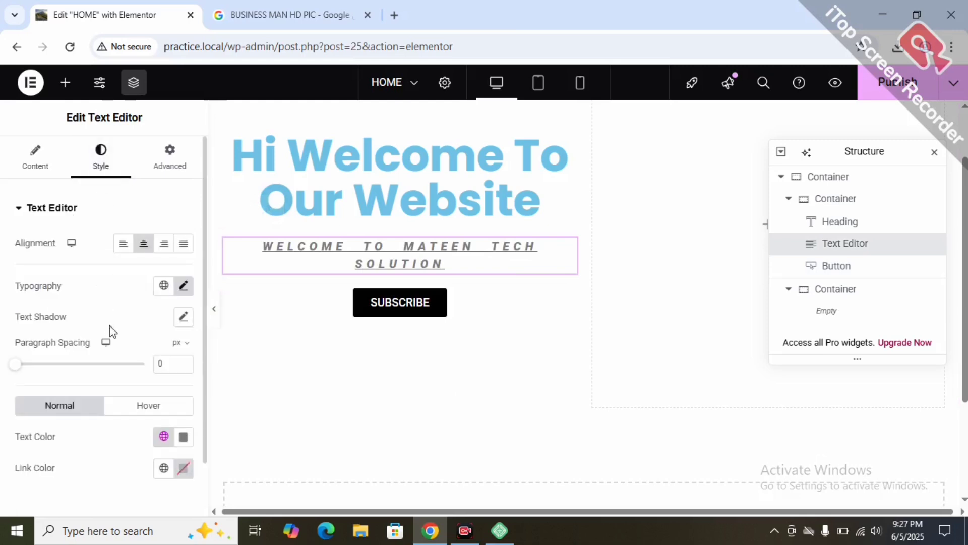
{"action": "left_click", "coordinate": [183, 437]}
{"action": "left_click", "coordinate": [185, 354]}
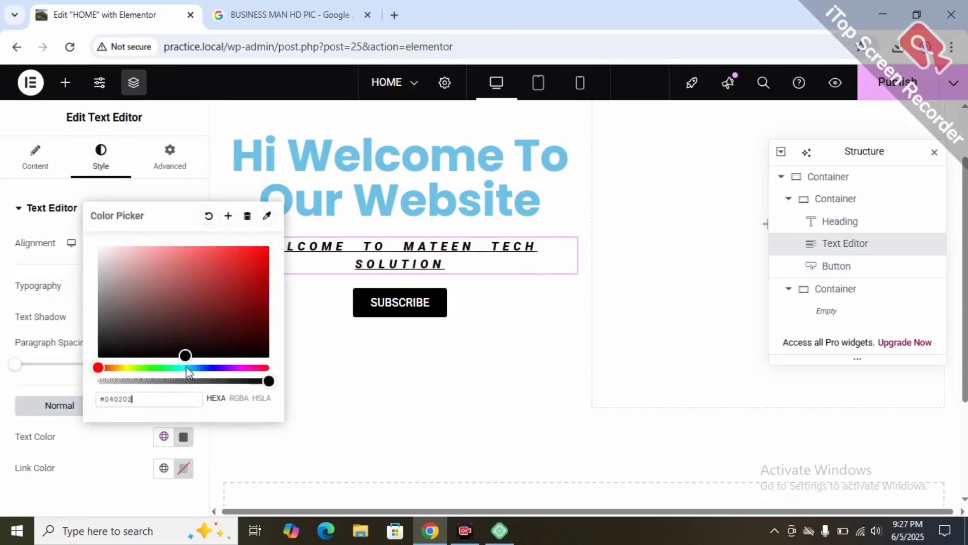
{"action": "left_click", "coordinate": [364, 374]}
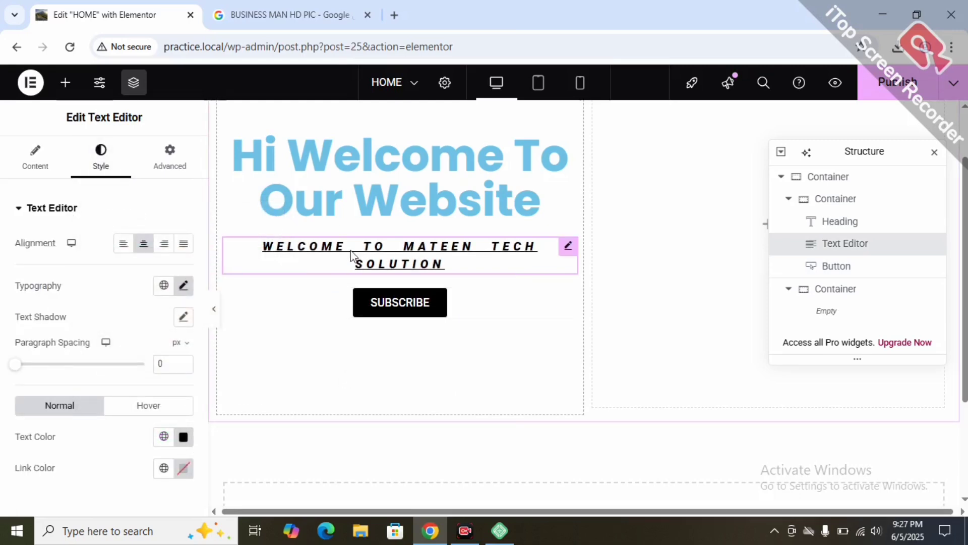
Step: Examine the page layout and the nested containers' elements in the structure tree, from the heading to the second nested container
{"action": "scroll", "coordinate": [350, 244], "scroll_direction": "up", "scroll_amount": 2}
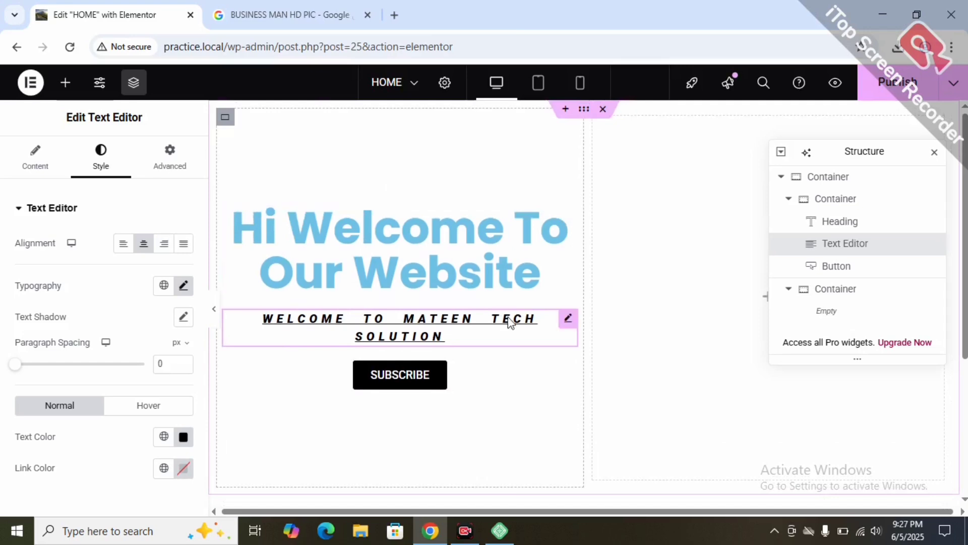
{"action": "scroll", "coordinate": [511, 322], "scroll_direction": "down", "scroll_amount": 5}
{"action": "scroll", "coordinate": [510, 325], "scroll_direction": "up", "scroll_amount": 5}
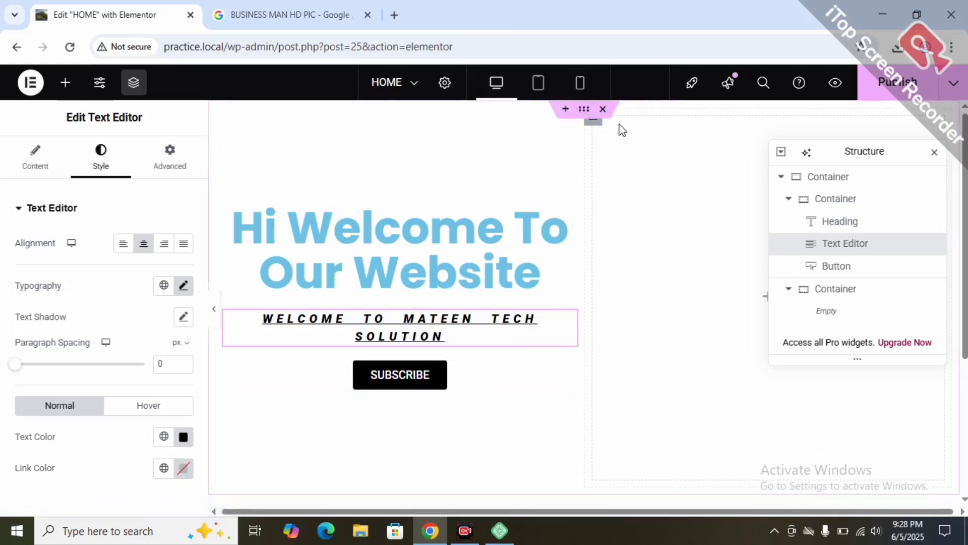
{"action": "left_click", "coordinate": [600, 132]}
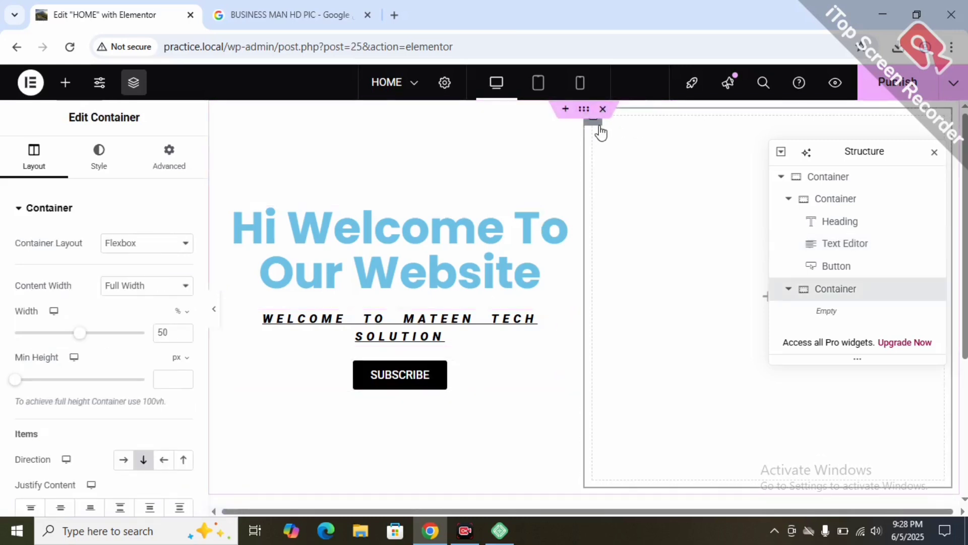
{"action": "left_click", "coordinate": [789, 199]}
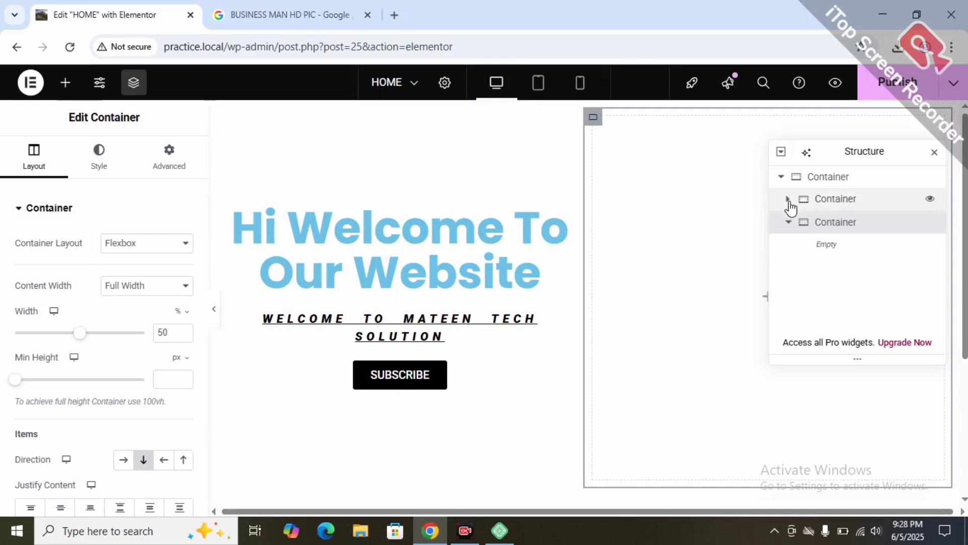
{"action": "left_click", "coordinate": [789, 201]}
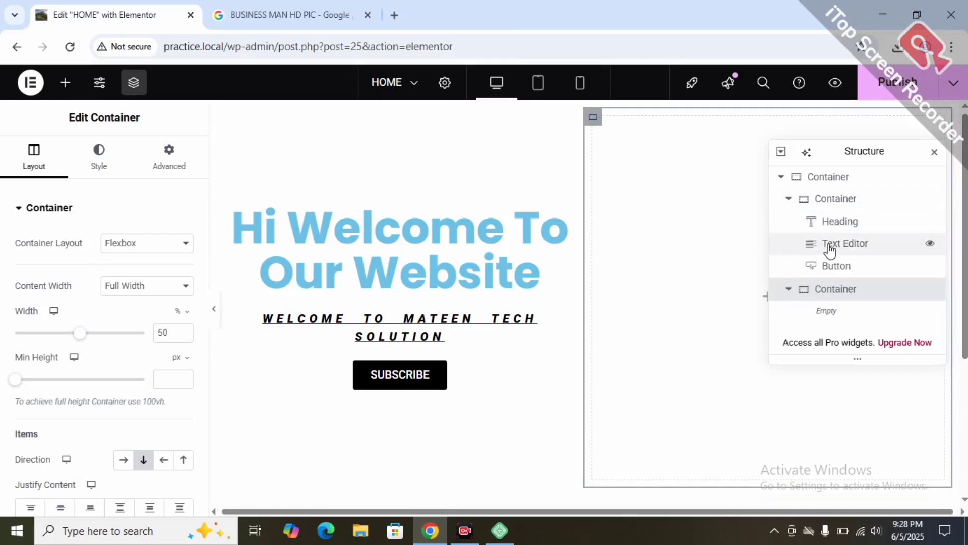
{"action": "left_click", "coordinate": [848, 226]}
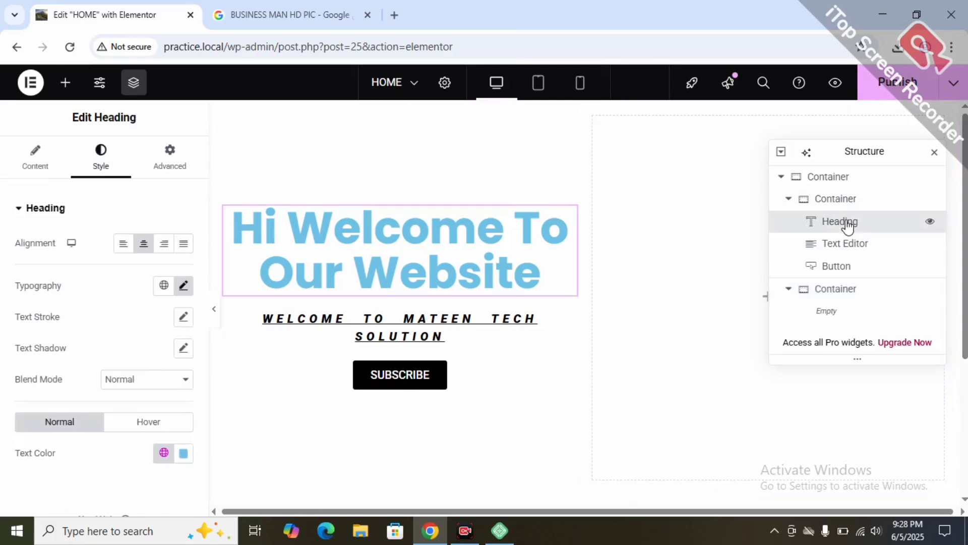
{"action": "left_click", "coordinate": [845, 244]}
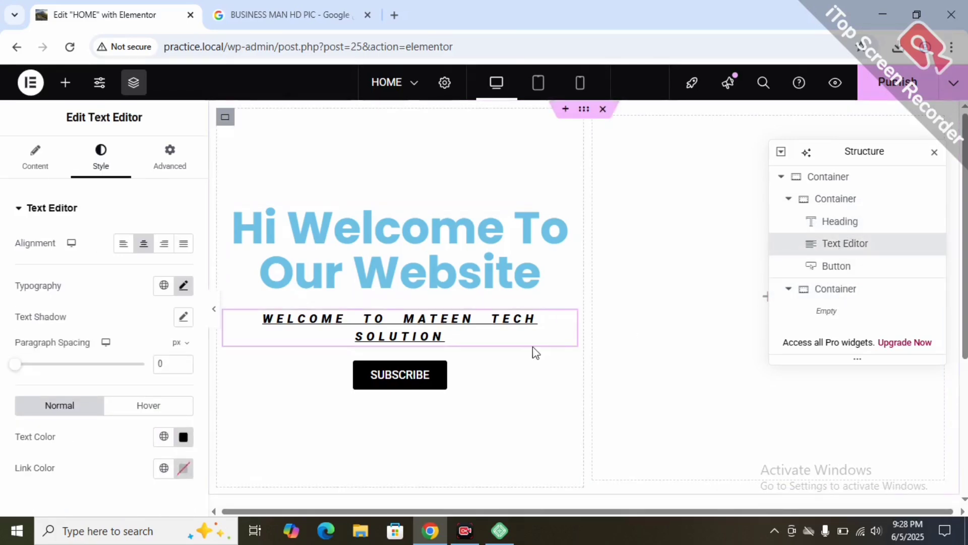
{"action": "left_click", "coordinate": [504, 368]}
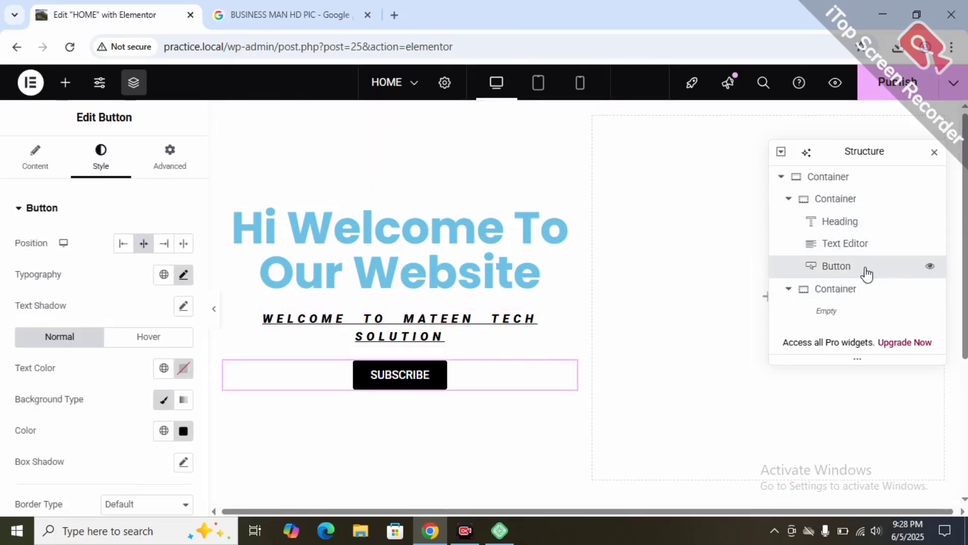
{"action": "left_click", "coordinate": [845, 296]}
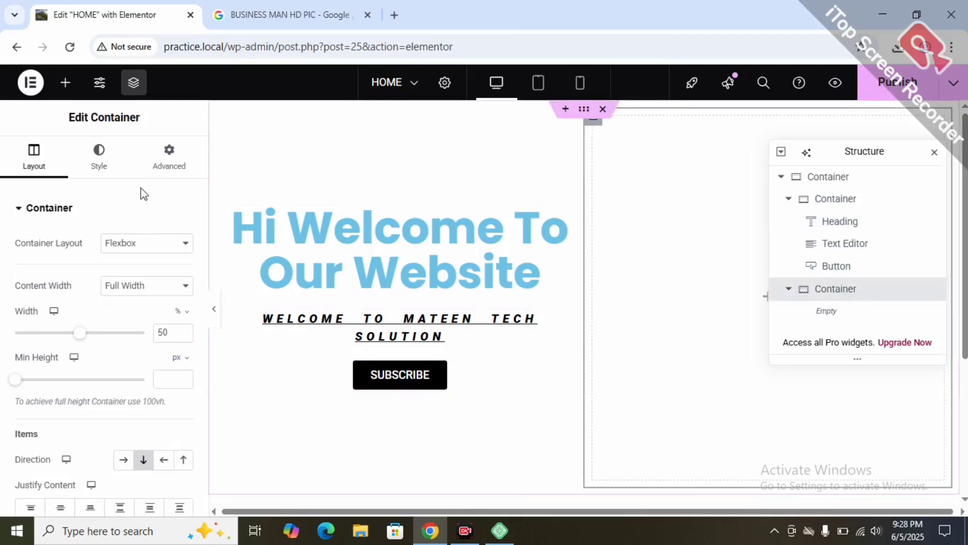
Step: Add an Image widget to the empty second nested container and delete it, then repeat the addition and deletion once more
{"action": "left_click", "coordinate": [103, 164]}
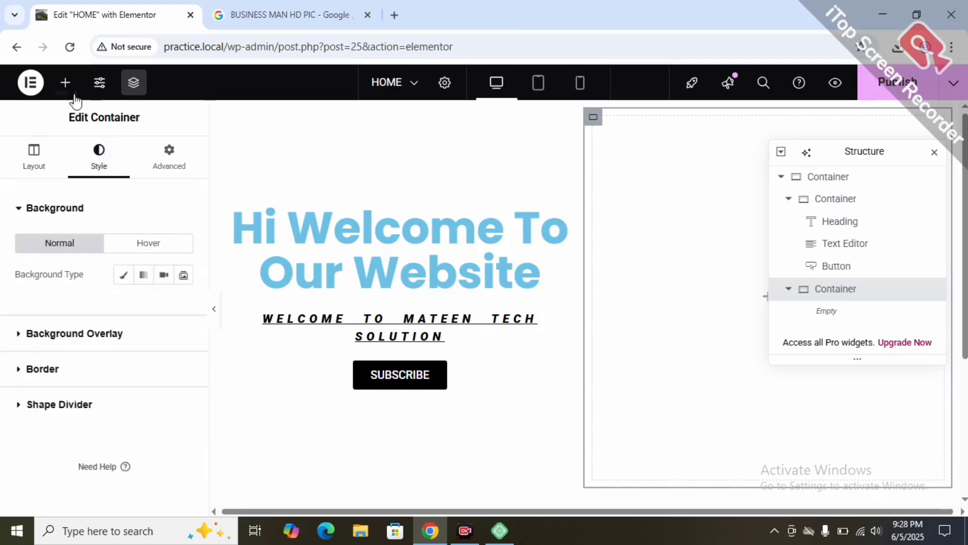
{"action": "left_click", "coordinate": [65, 82]}
{"action": "left_click_drag", "start_coordinate": [145, 372], "coordinate": [740, 256]}
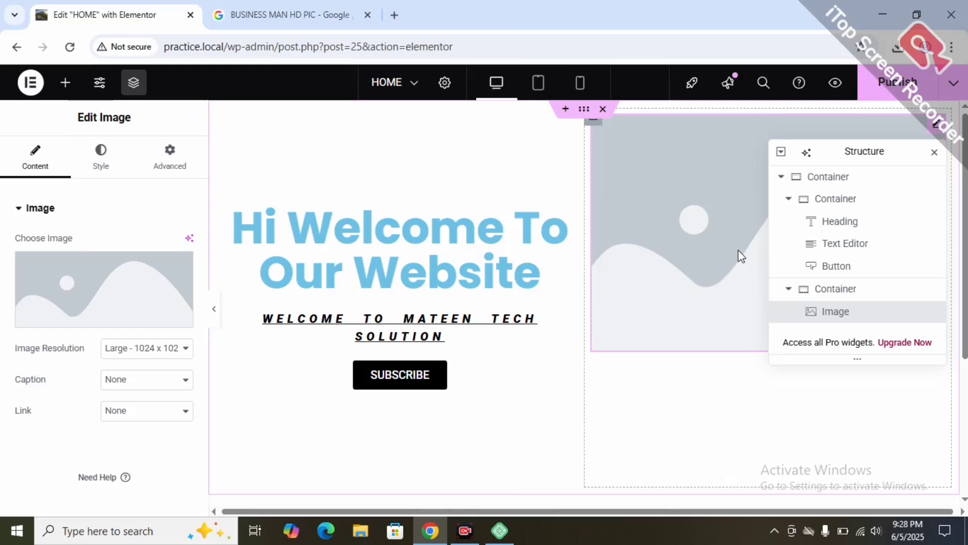
{"action": "right_click", "coordinate": [934, 130]}
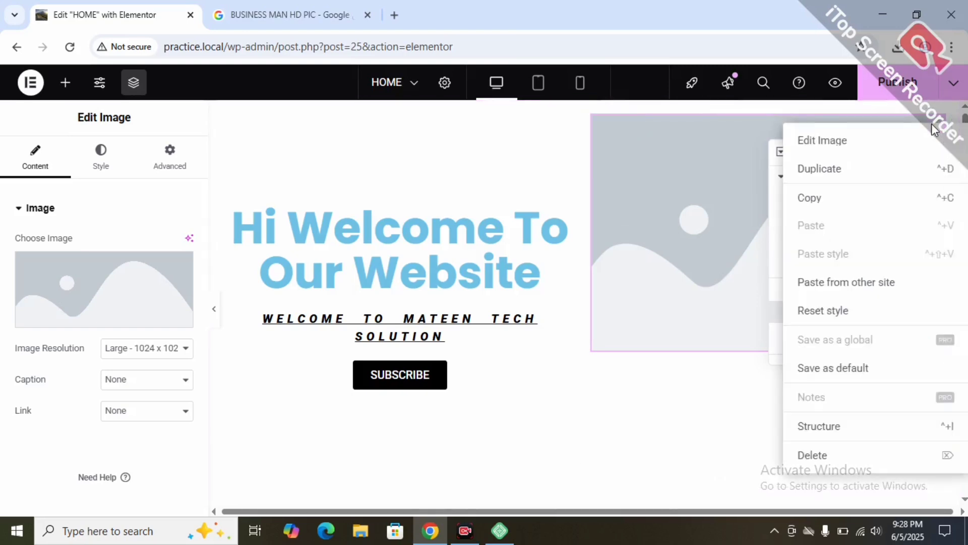
{"action": "left_click", "coordinate": [817, 457]}
{"action": "left_click_drag", "start_coordinate": [147, 388], "coordinate": [709, 253]}
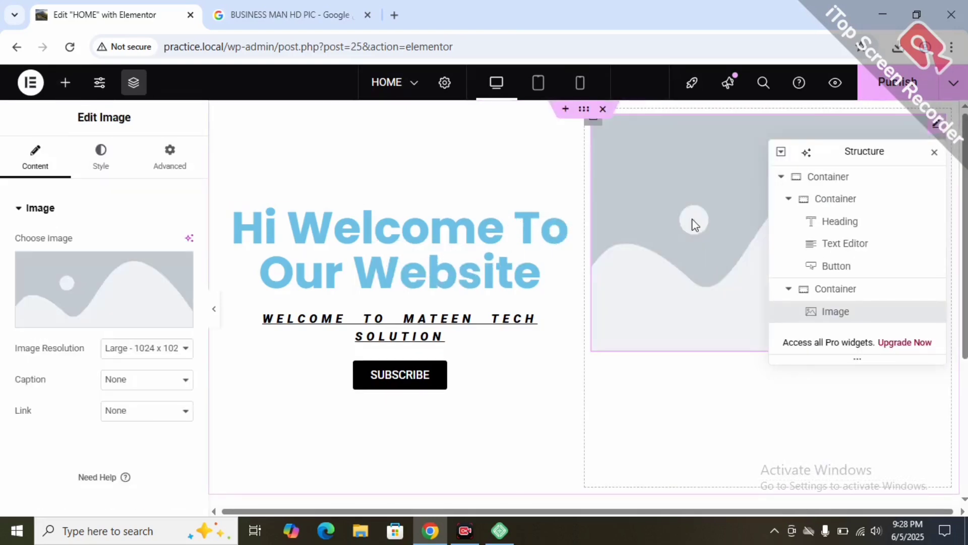
{"action": "key", "text": "Delete"}
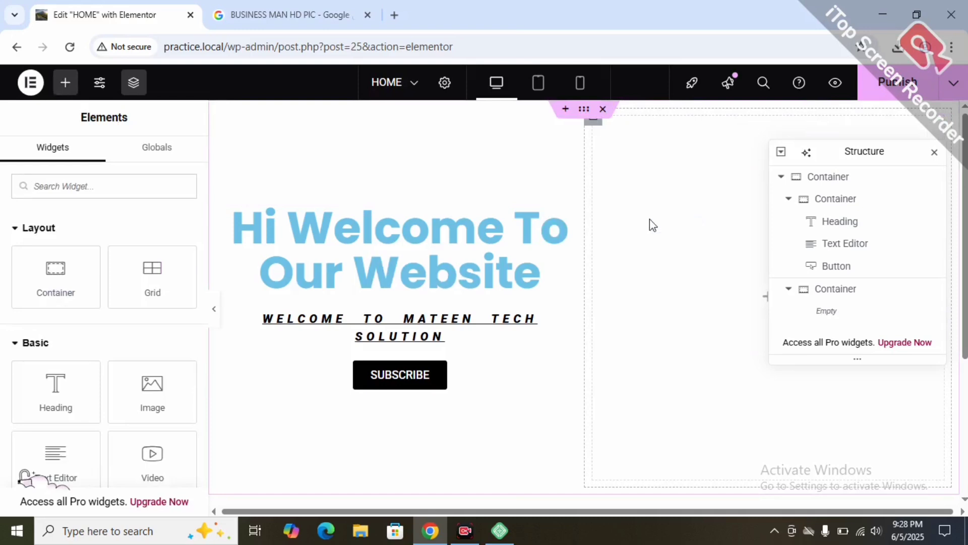
Step: Give the second nested container a Classic background using the businessman photo "360_F_283129831" uploaded from the Downloads folder
{"action": "left_click", "coordinate": [594, 132]}
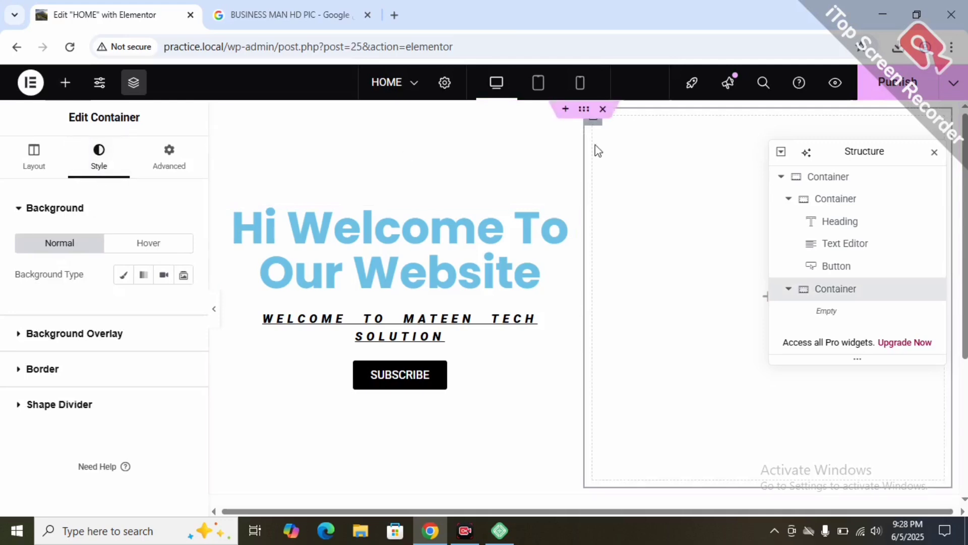
{"action": "left_click", "coordinate": [123, 278]}
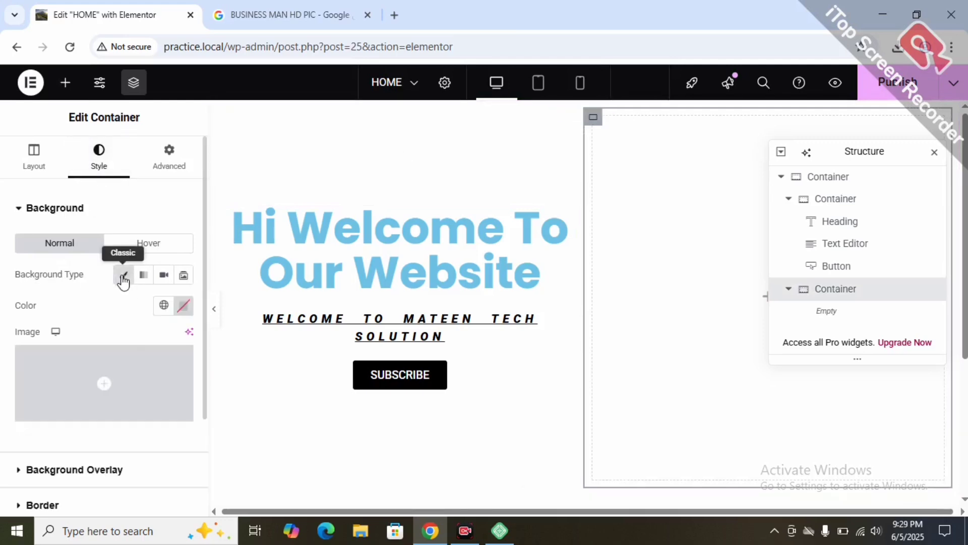
{"action": "left_click", "coordinate": [113, 408]}
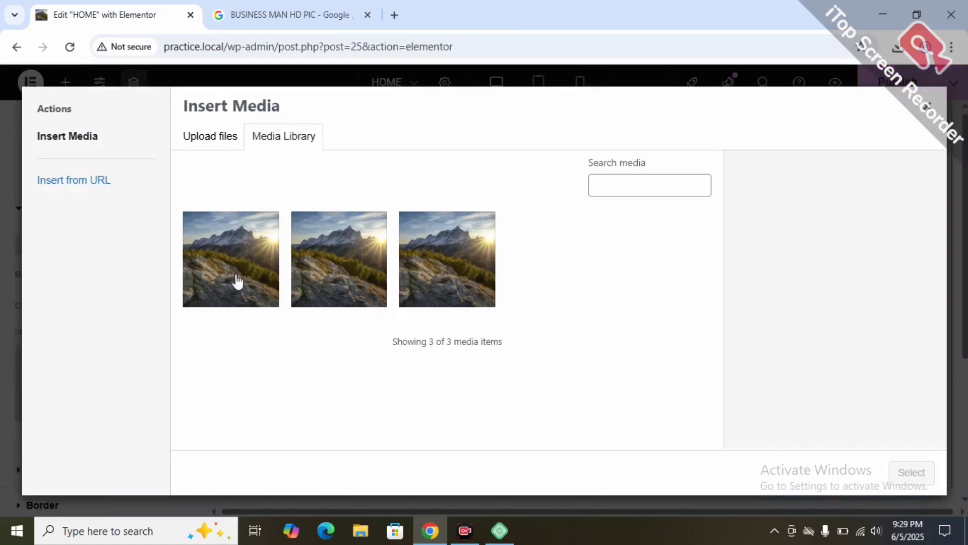
{"action": "left_click", "coordinate": [221, 145]}
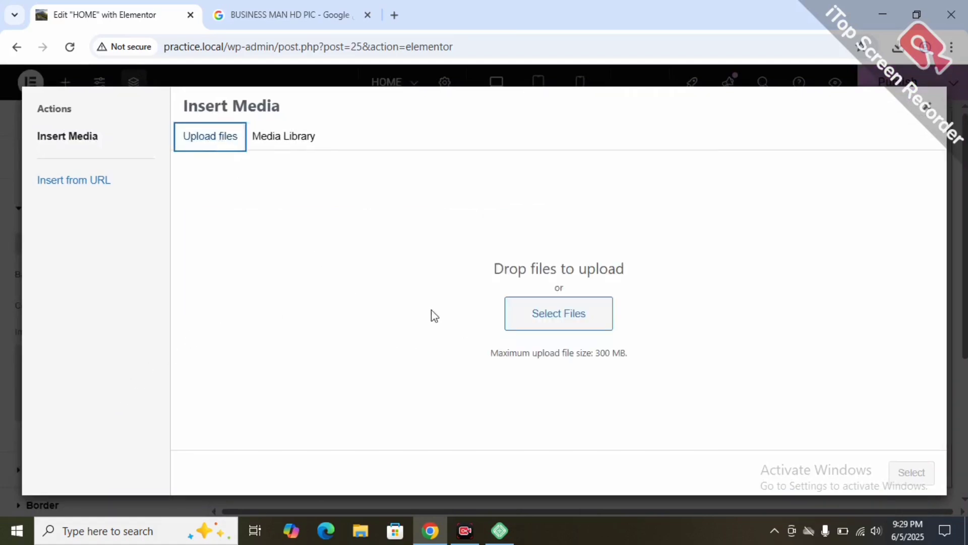
{"action": "left_click", "coordinate": [512, 313]}
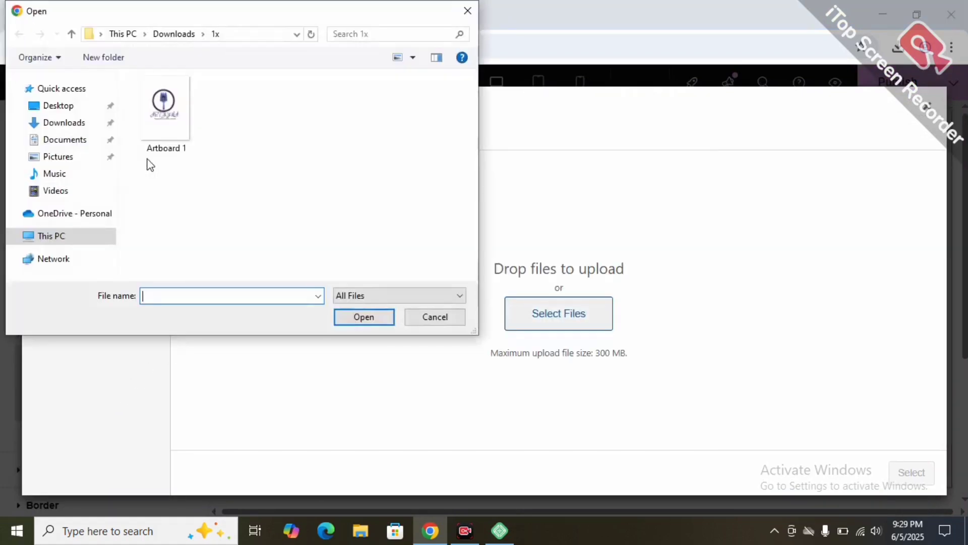
{"action": "left_click", "coordinate": [59, 124]}
{"action": "double_click", "coordinate": [151, 119]}
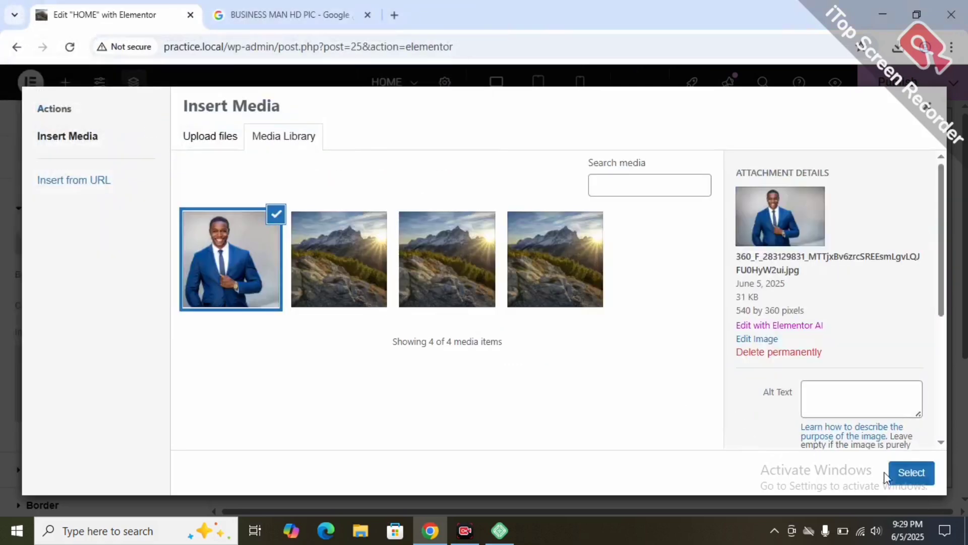
{"action": "left_click", "coordinate": [912, 473]}
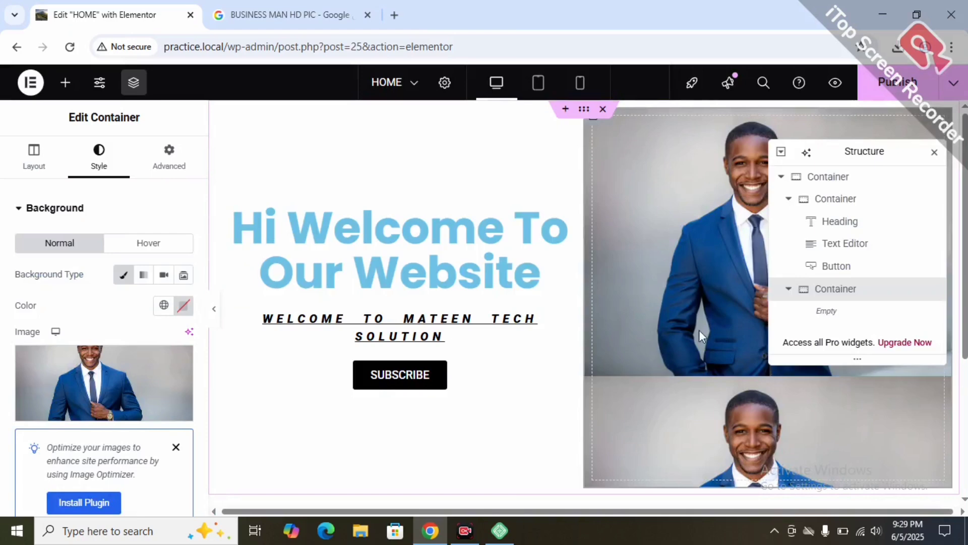
Step: Set the businessman background image of the second nested container to No-repeat with a Cover display size
{"action": "scroll", "coordinate": [702, 253], "scroll_direction": "down", "scroll_amount": 4}
{"action": "scroll", "coordinate": [711, 169], "scroll_direction": "up", "scroll_amount": 2}
{"action": "scroll", "coordinate": [711, 169], "scroll_direction": "up", "scroll_amount": 1}
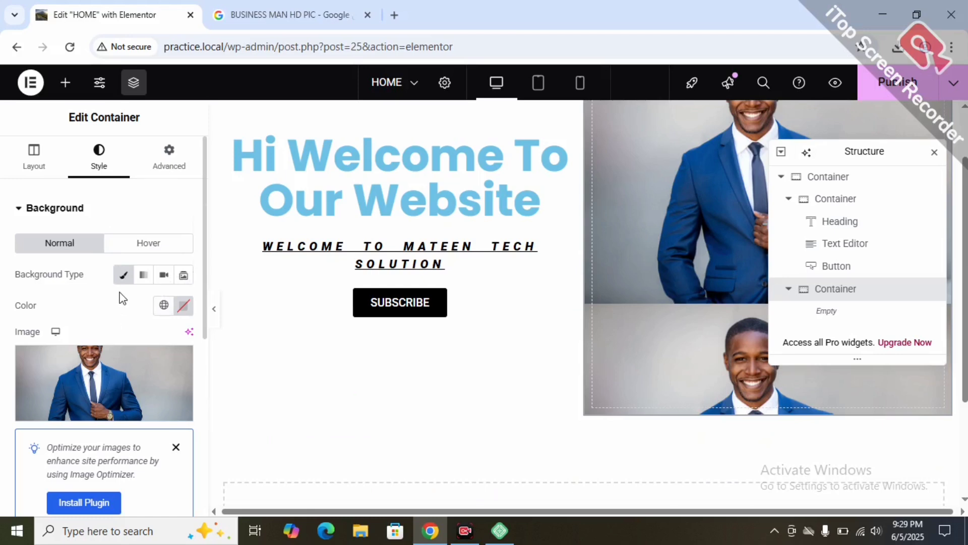
{"action": "scroll", "coordinate": [121, 298], "scroll_direction": "down", "scroll_amount": 4}
{"action": "scroll", "coordinate": [102, 394], "scroll_direction": "down", "scroll_amount": 4}
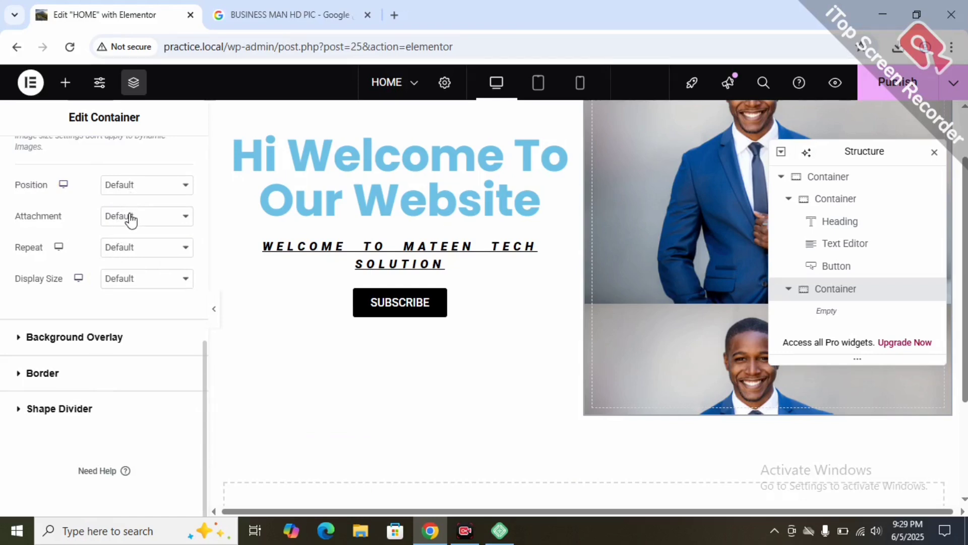
{"action": "left_click", "coordinate": [126, 279]}
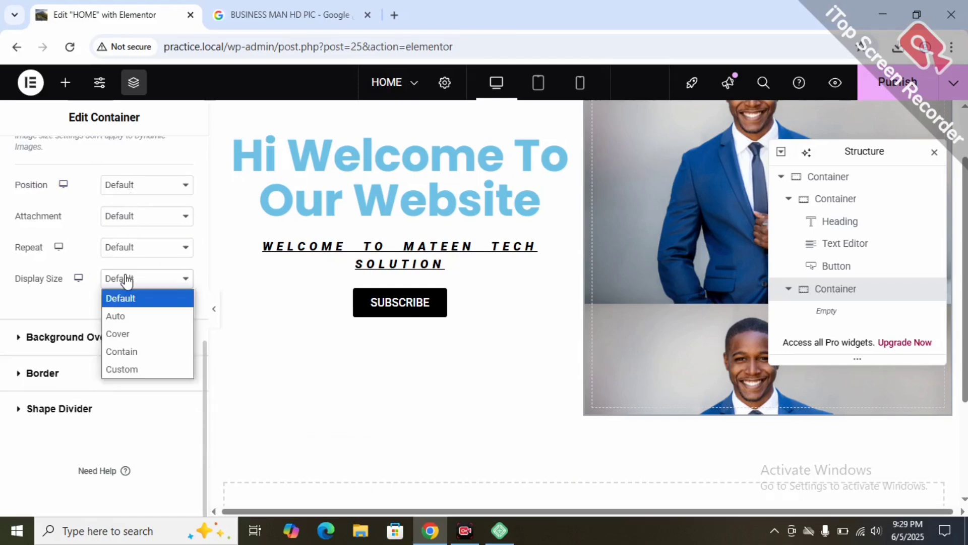
{"action": "left_click", "coordinate": [130, 247]}
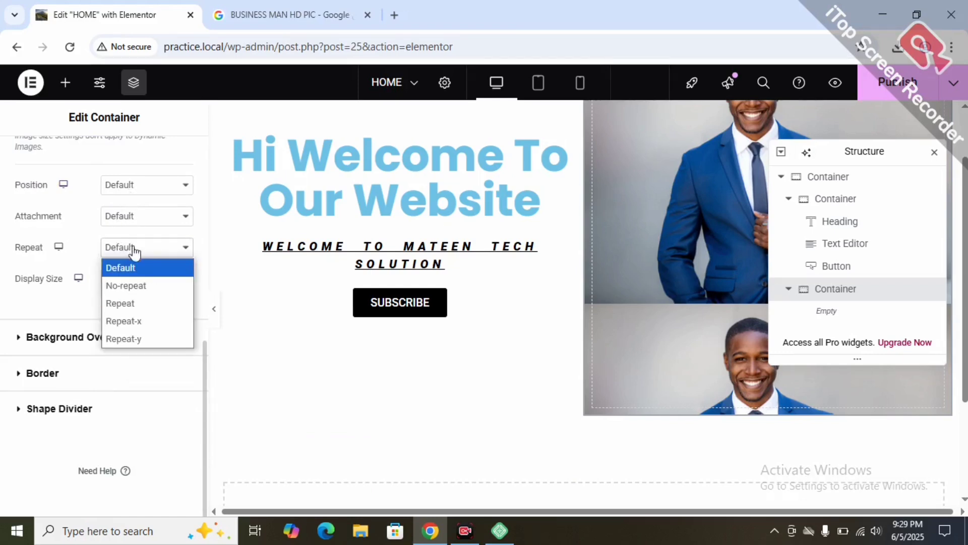
{"action": "left_click", "coordinate": [128, 286]}
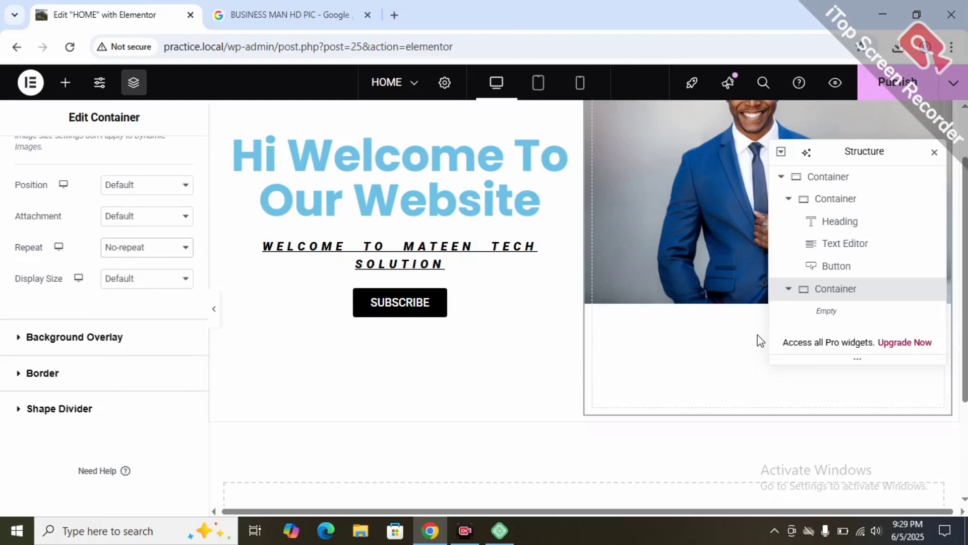
{"action": "left_click", "coordinate": [116, 286]}
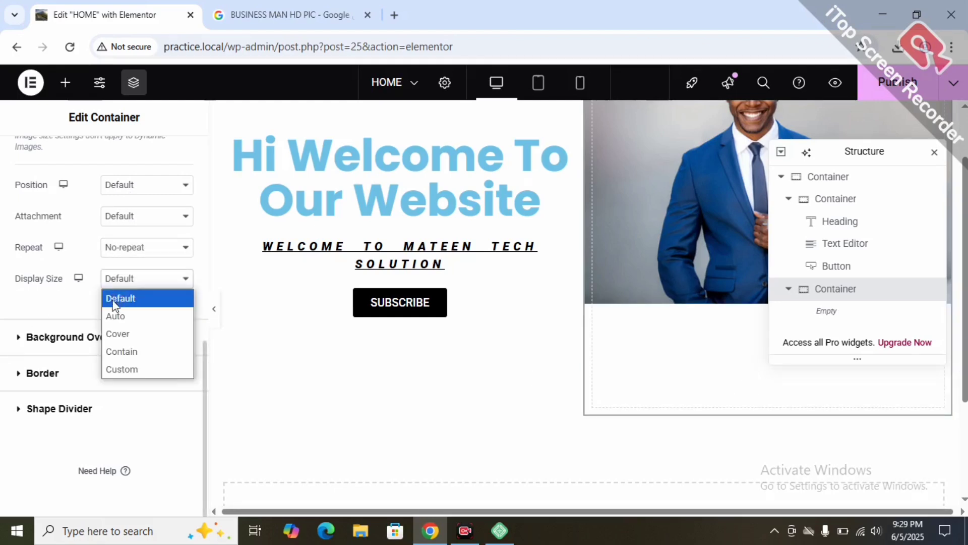
{"action": "left_click", "coordinate": [110, 330]}
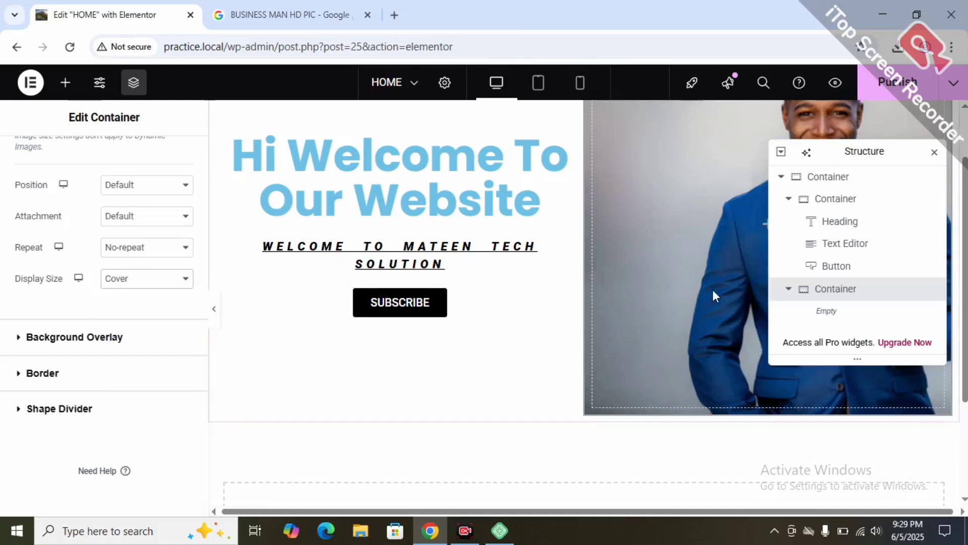
{"action": "scroll", "coordinate": [713, 288], "scroll_direction": "up", "scroll_amount": 2}
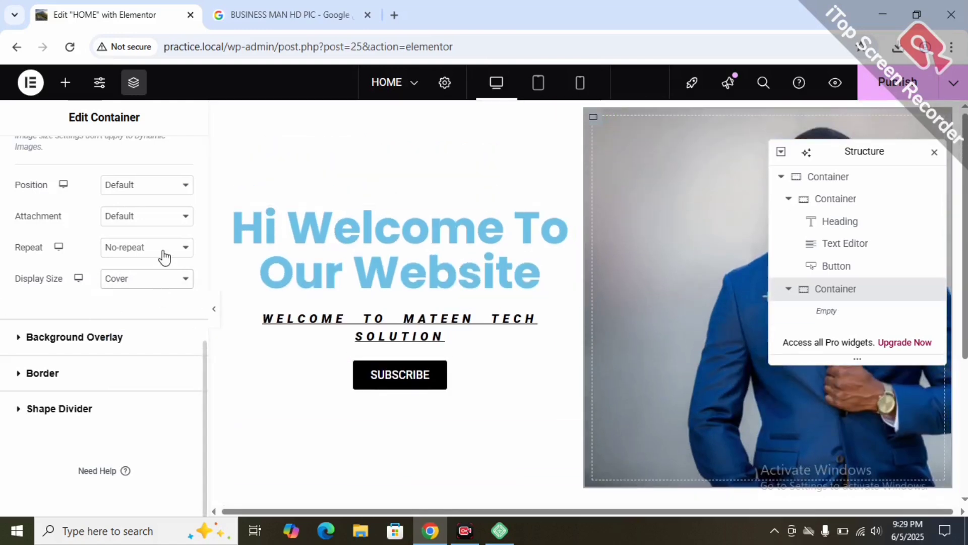
Step: Try the Center Center, Center Left and Center Right positions for the businessman background image and settle on Center Center
{"action": "left_click", "coordinate": [150, 192]}
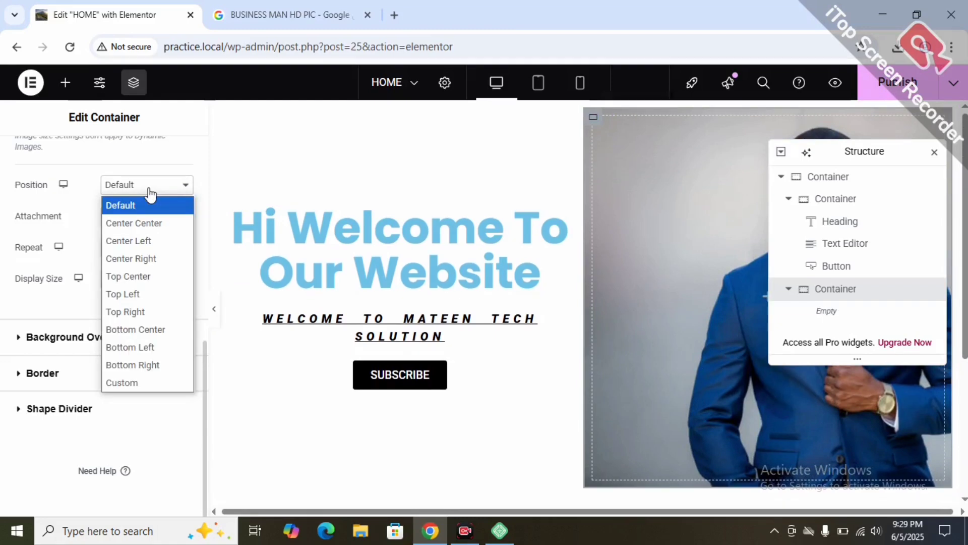
{"action": "left_click", "coordinate": [142, 223]}
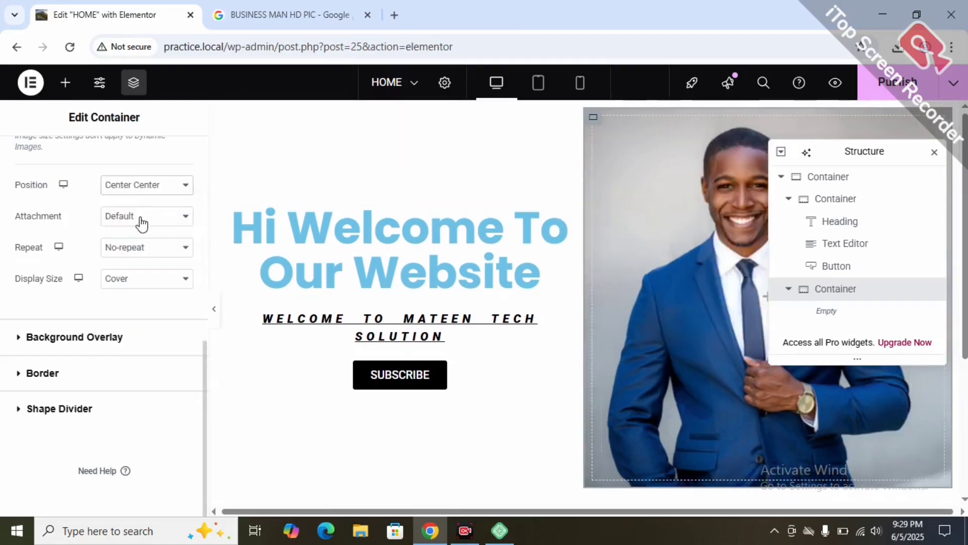
{"action": "left_click", "coordinate": [149, 188]}
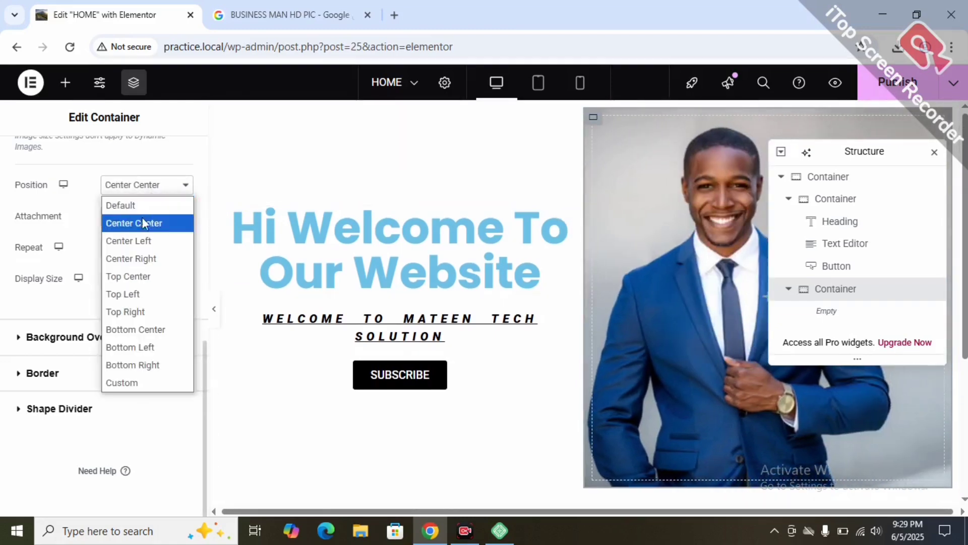
{"action": "left_click", "coordinate": [135, 235]}
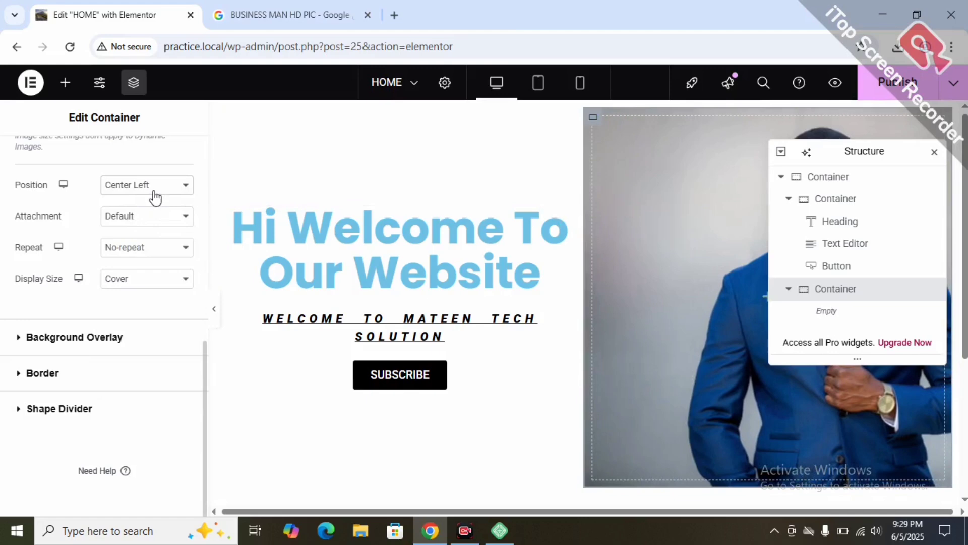
{"action": "left_click", "coordinate": [151, 191]}
{"action": "left_click", "coordinate": [150, 262]}
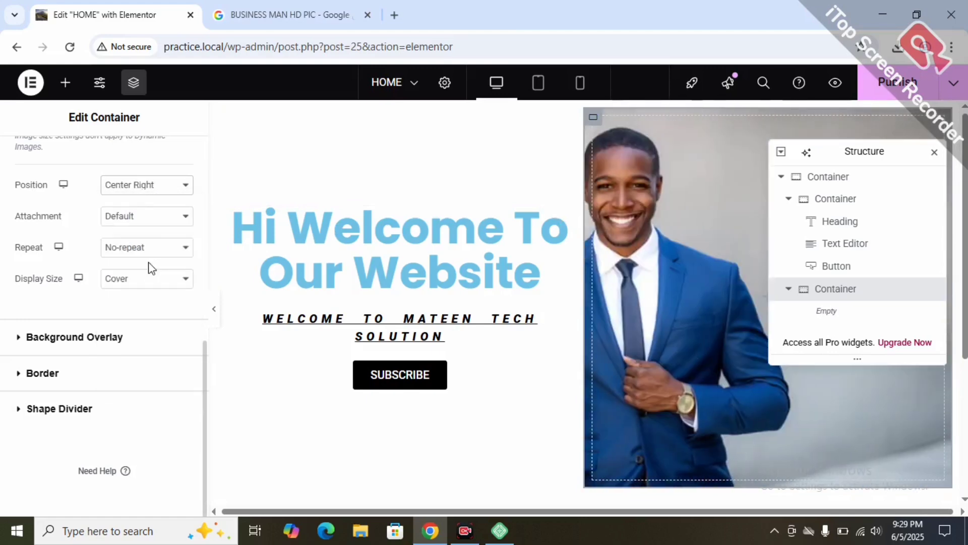
{"action": "left_click", "coordinate": [151, 187]}
{"action": "left_click", "coordinate": [146, 222]}
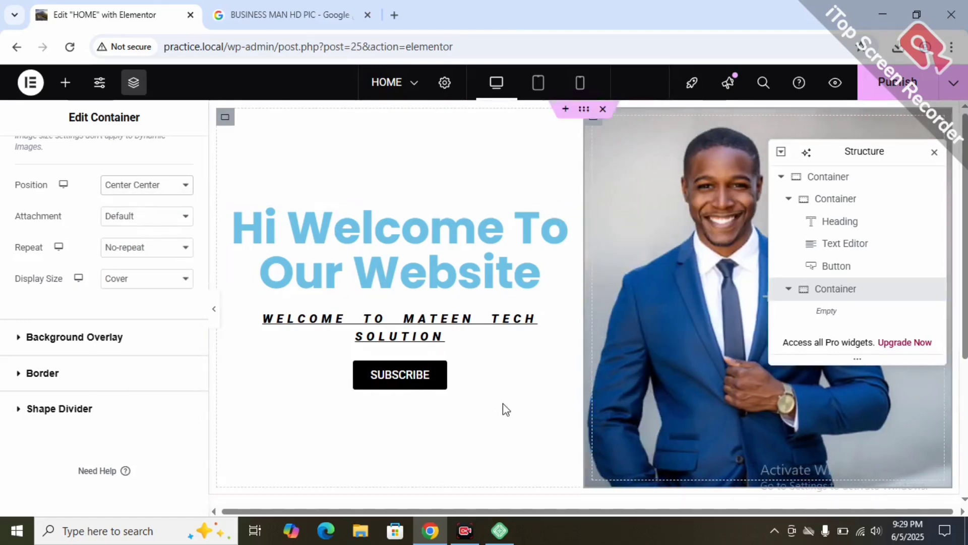
{"action": "scroll", "coordinate": [528, 317], "scroll_direction": "down", "scroll_amount": 4}
{"action": "scroll", "coordinate": [529, 309], "scroll_direction": "up", "scroll_amount": 4}
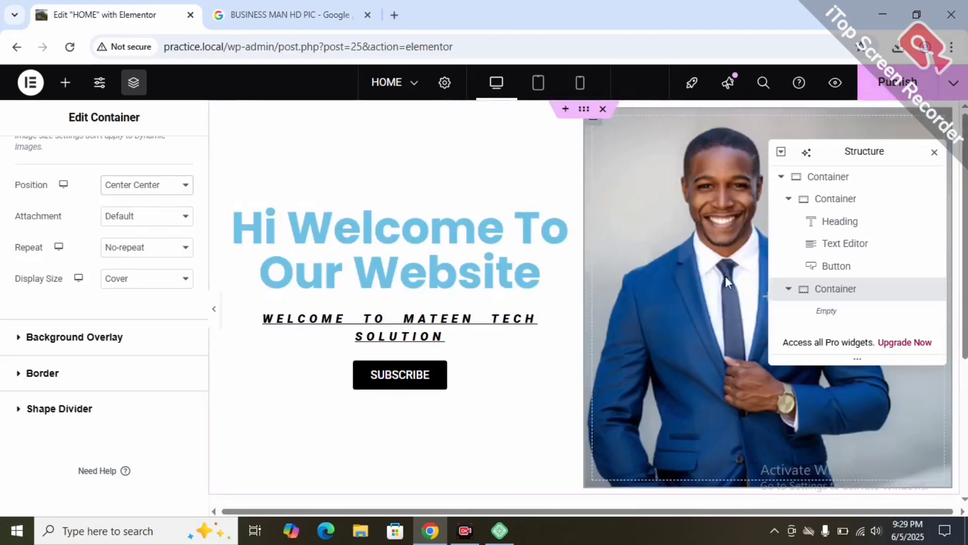
Step: Publish the HOME page and open its preview in a new browser tab
{"action": "scroll", "coordinate": [70, 247], "scroll_direction": "up", "scroll_amount": 5}
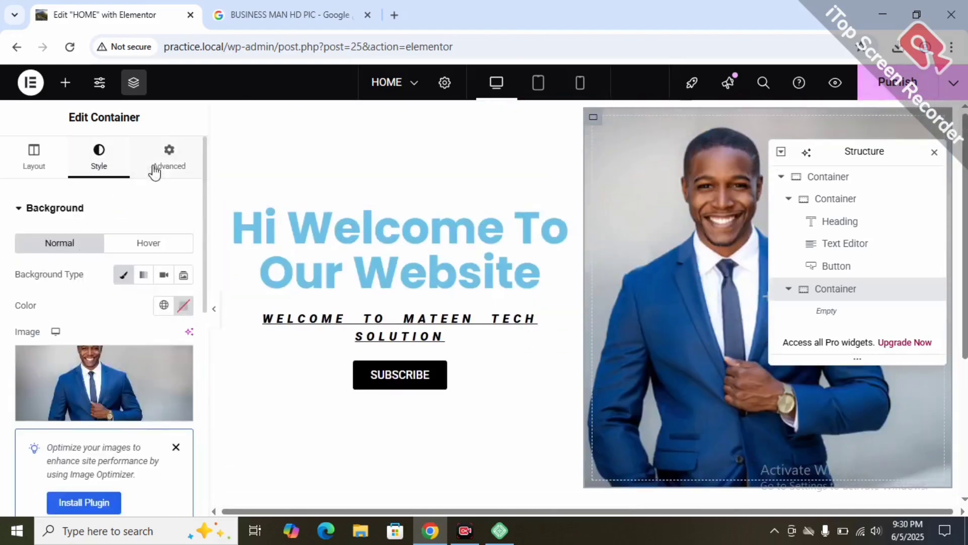
{"action": "left_click", "coordinate": [21, 168]}
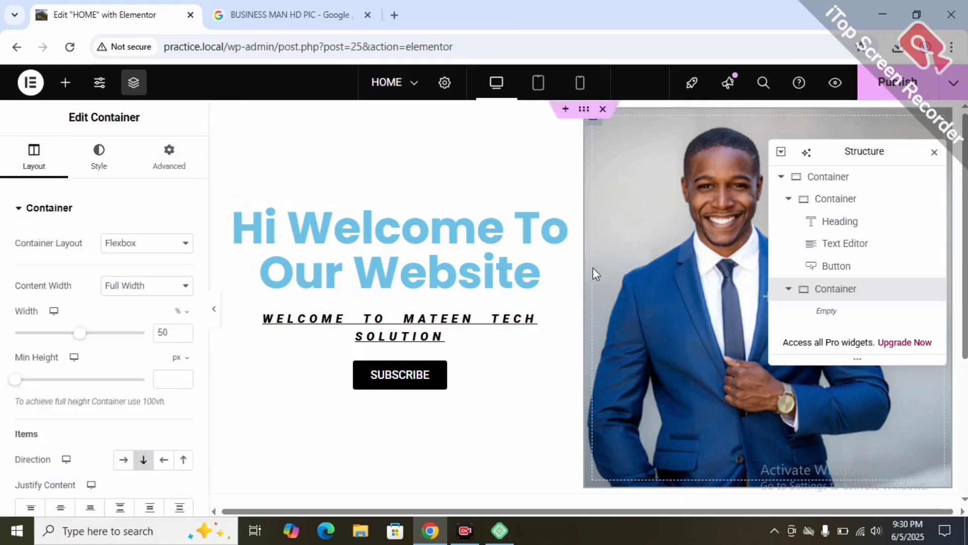
{"action": "left_click", "coordinate": [910, 86]}
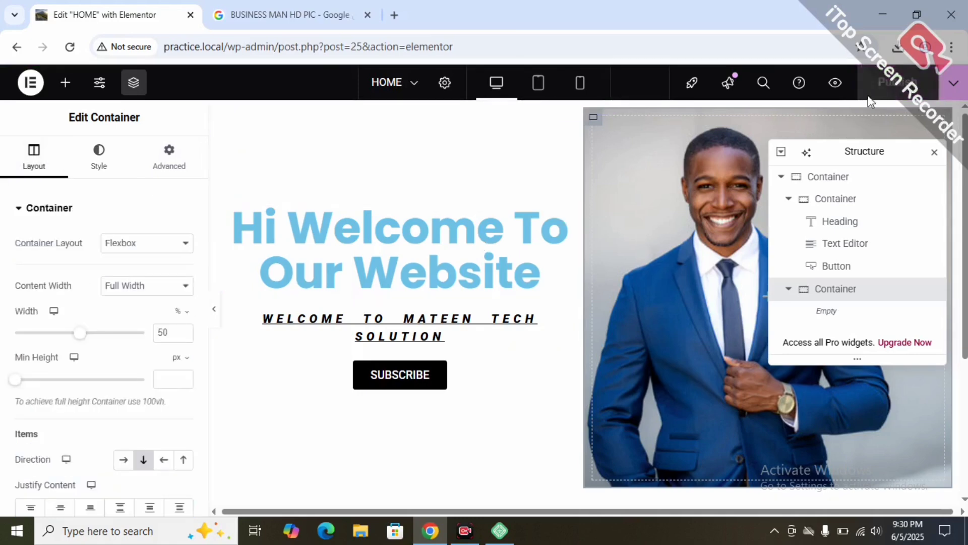
{"action": "left_click", "coordinate": [835, 83]}
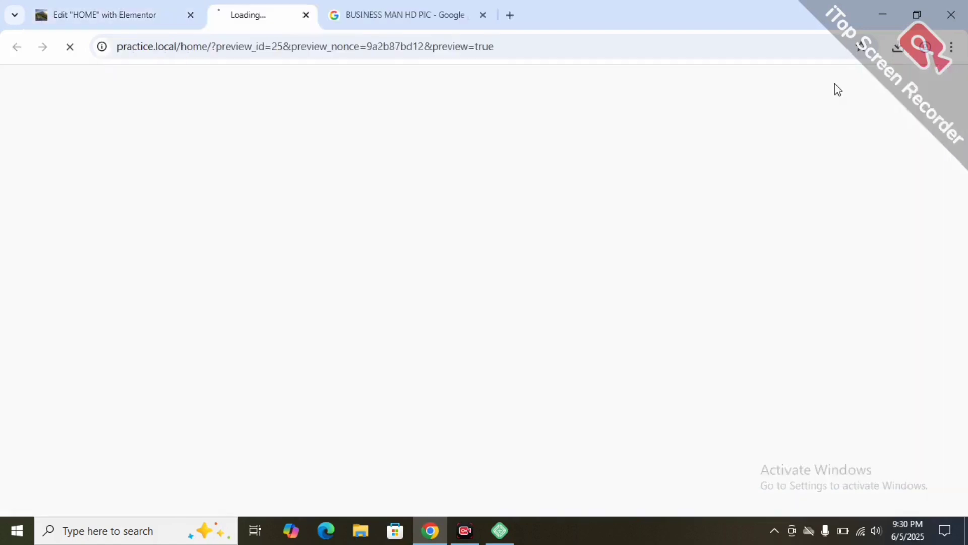